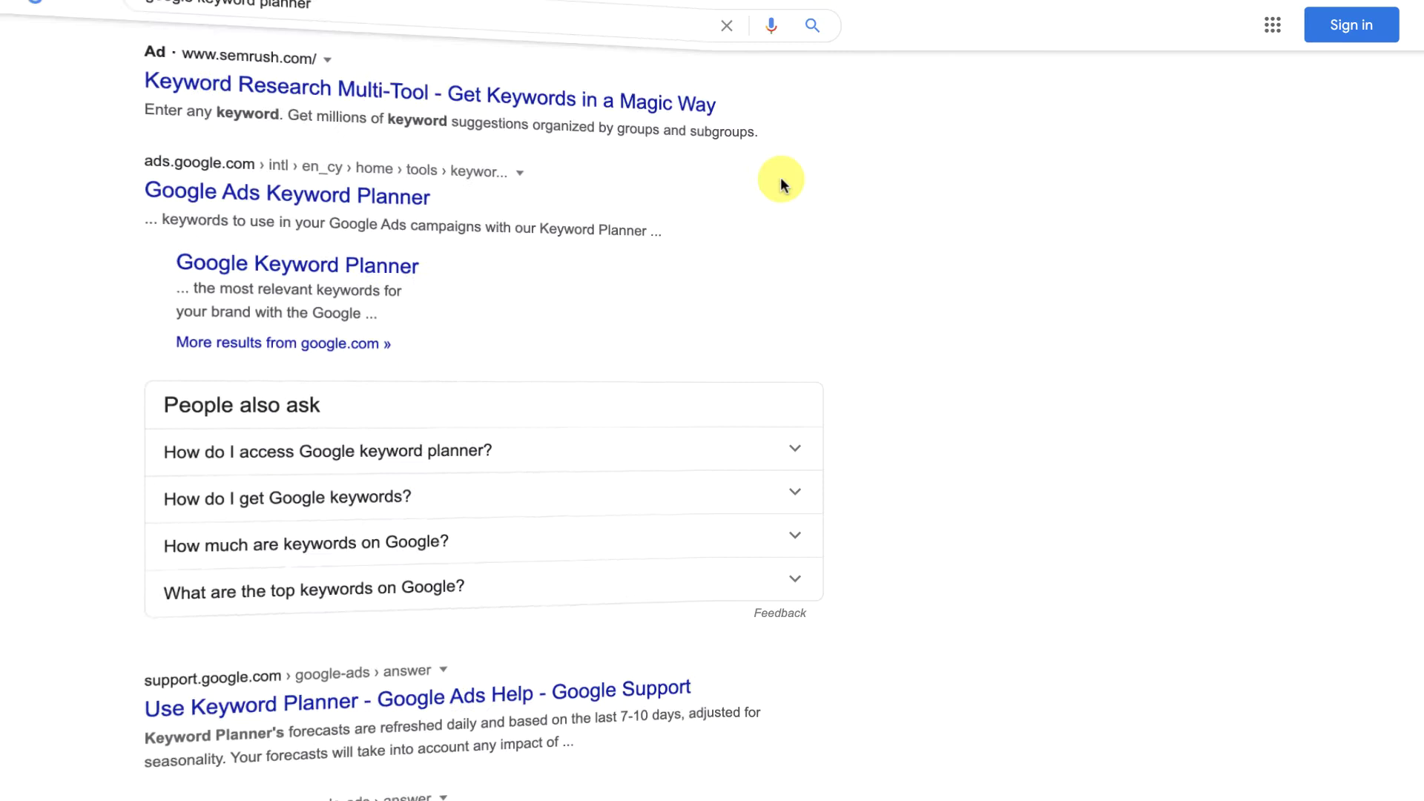
Step: Go from the Google Keyword Planner search result to the Google Ads sign-in page
{"action": "left_click", "coordinate": [414, 279]}
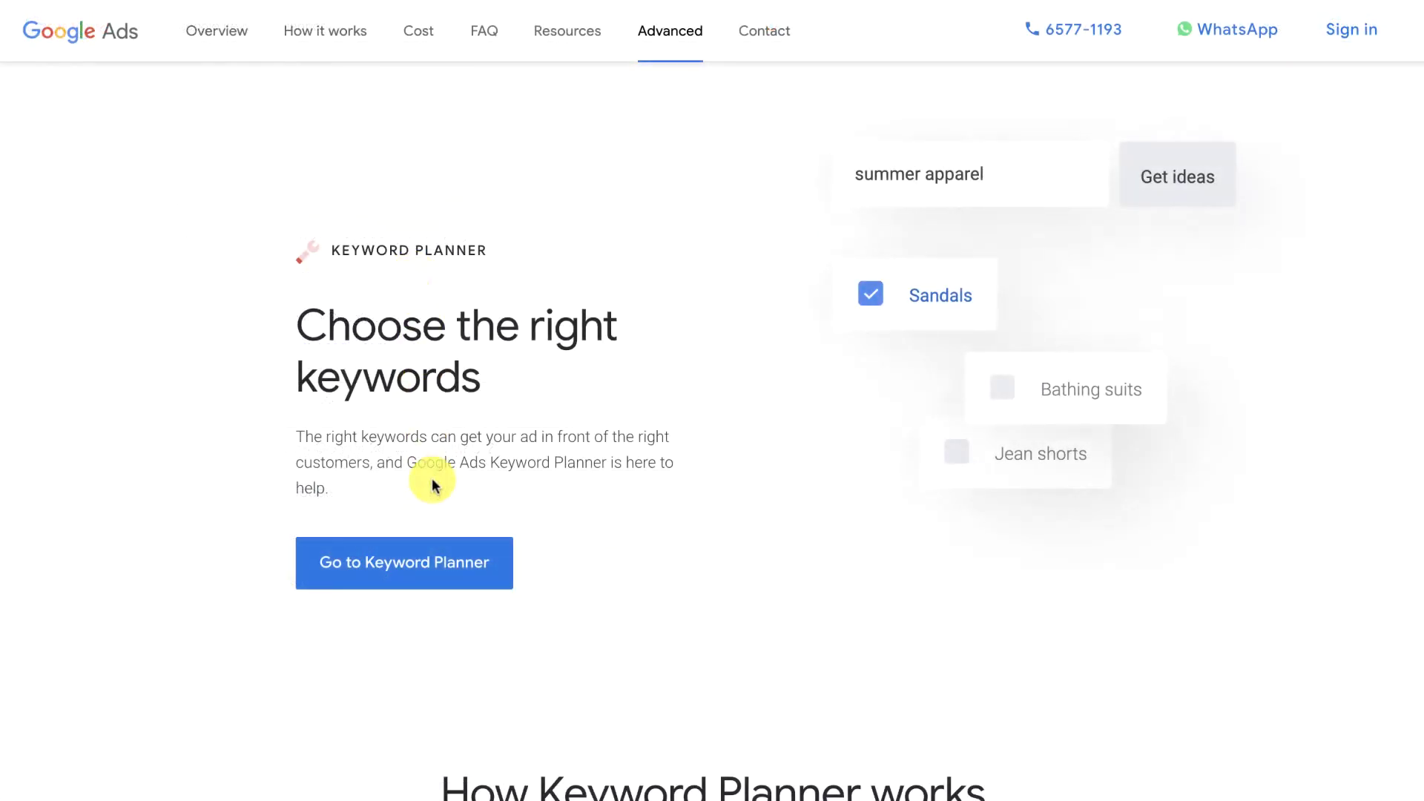
{"action": "left_click", "coordinate": [442, 579]}
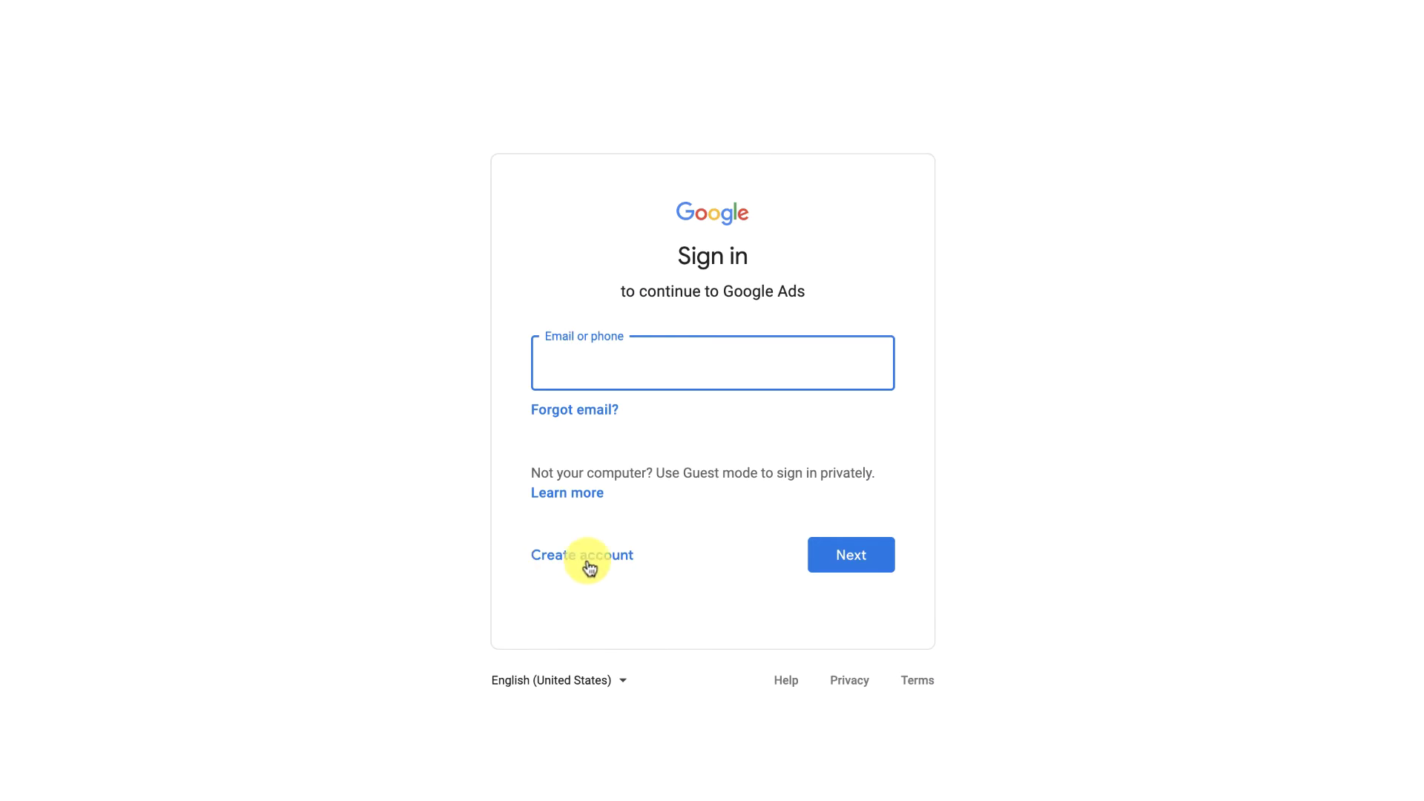
Step: Create a personal Google account and confirm Cyprus billing, Nicosia time zone and US Dollar currency
{"action": "left_click", "coordinate": [588, 566]}
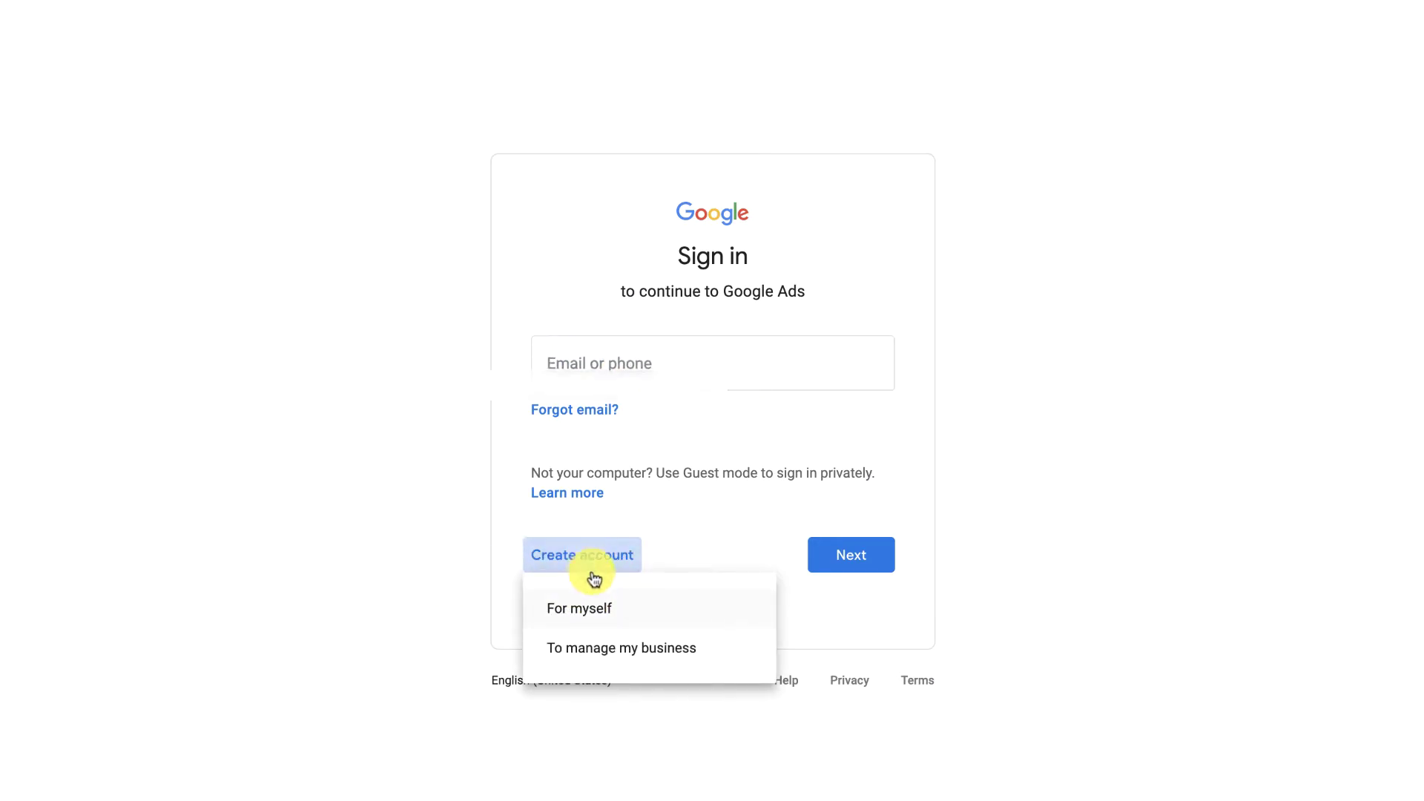
{"action": "left_click", "coordinate": [607, 608]}
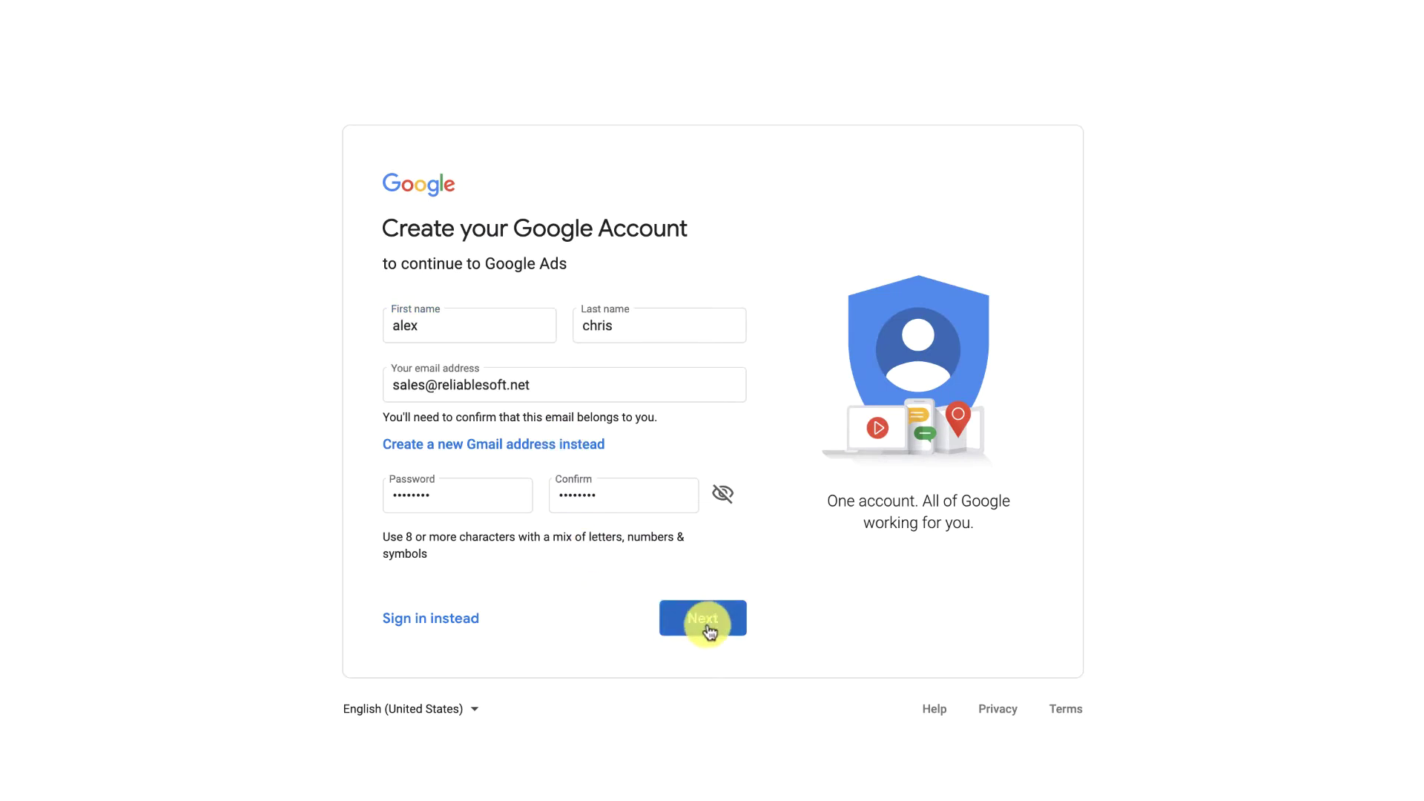
{"action": "left_click", "coordinate": [711, 631]}
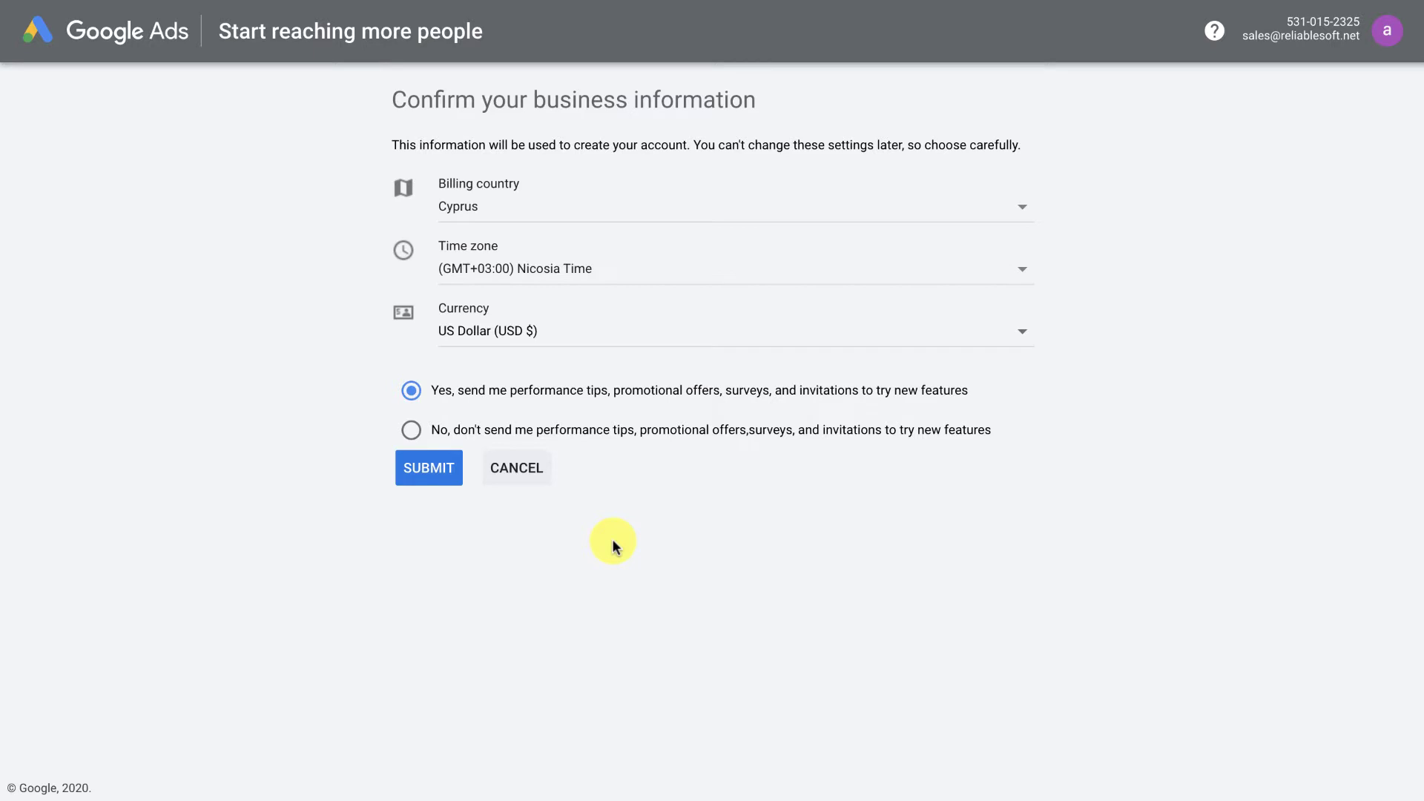
{"action": "left_click", "coordinate": [420, 468]}
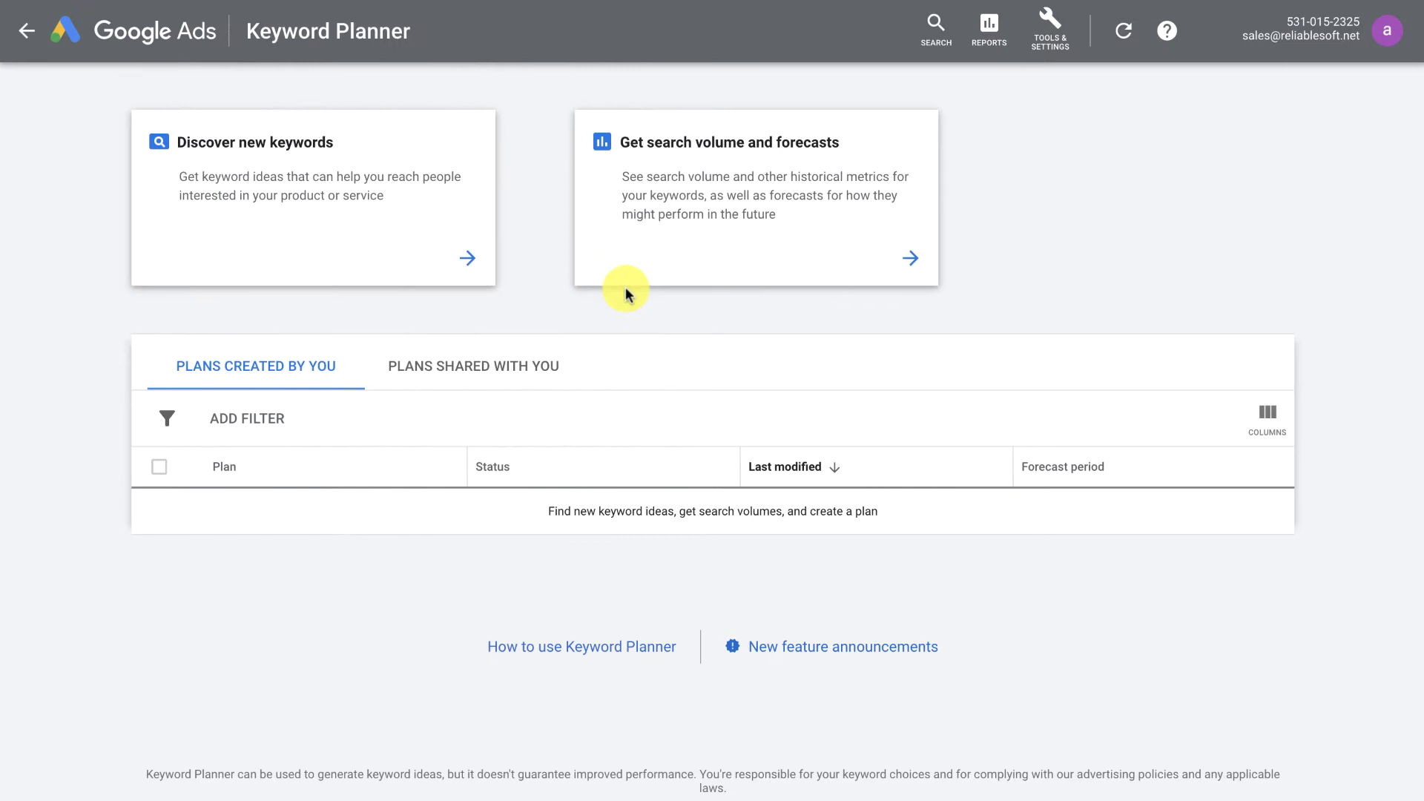
Step: Discover keyword ideas for the eight SEO seed terms, yielding about 2,006 ideas
{"action": "left_click", "coordinate": [470, 259]}
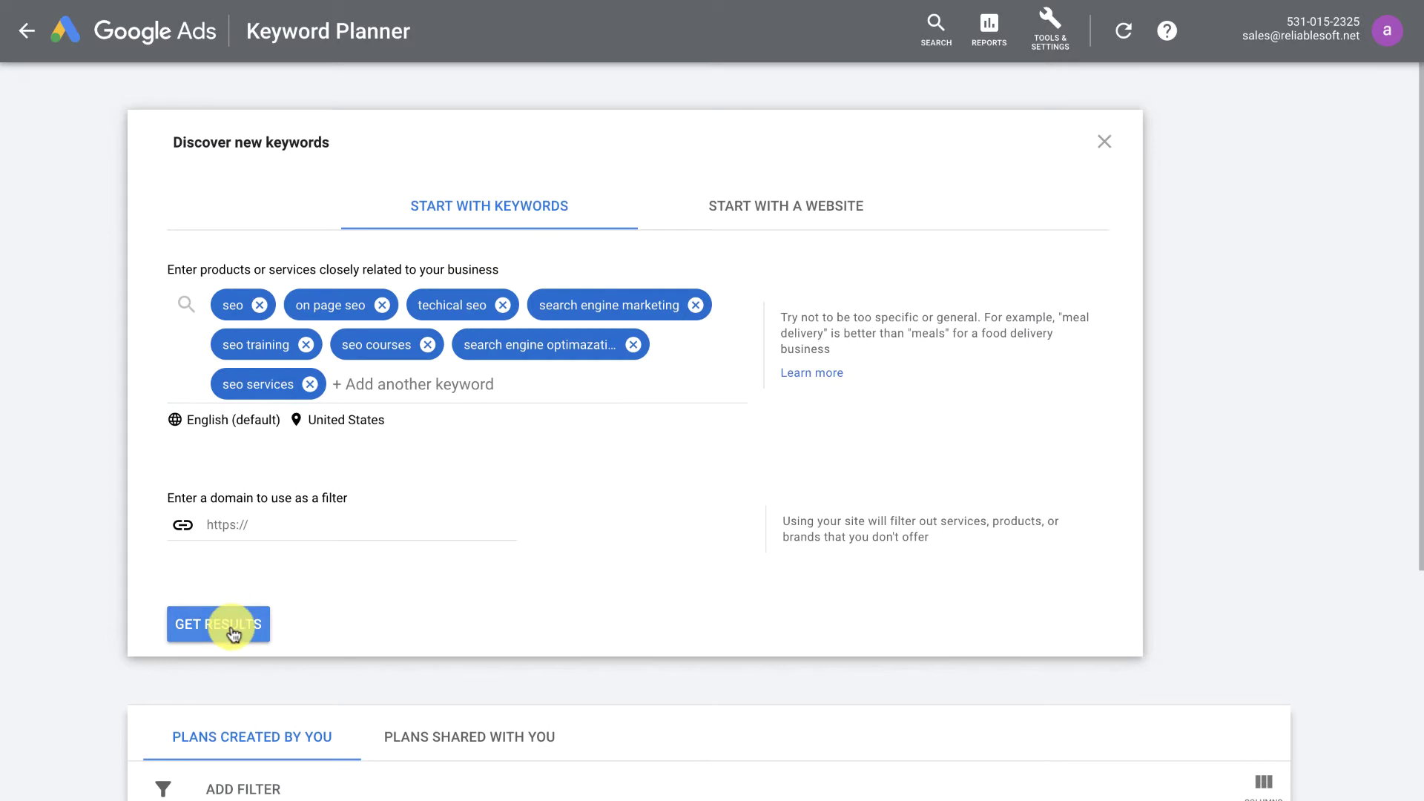
{"action": "left_click", "coordinate": [232, 631]}
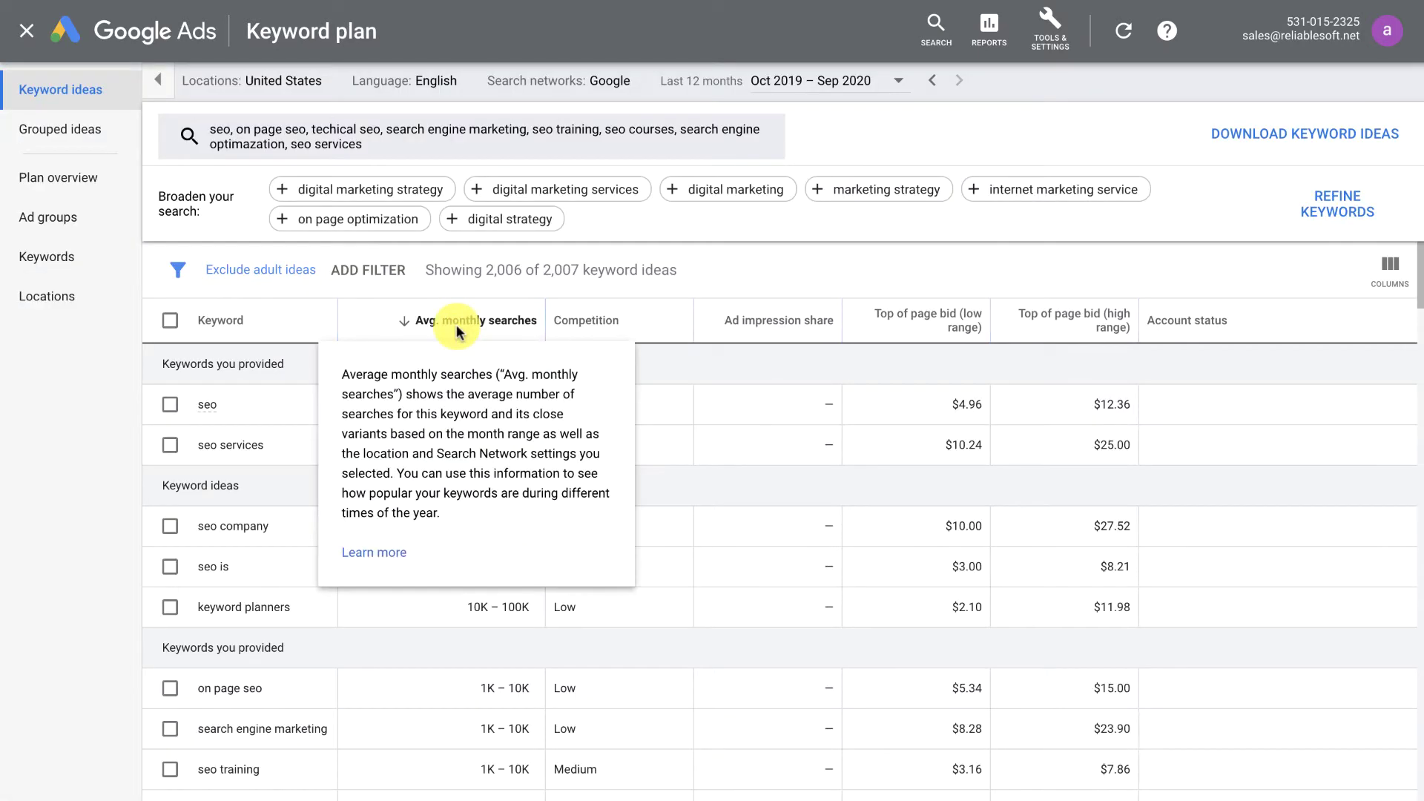
{"action": "left_click", "coordinate": [458, 327]}
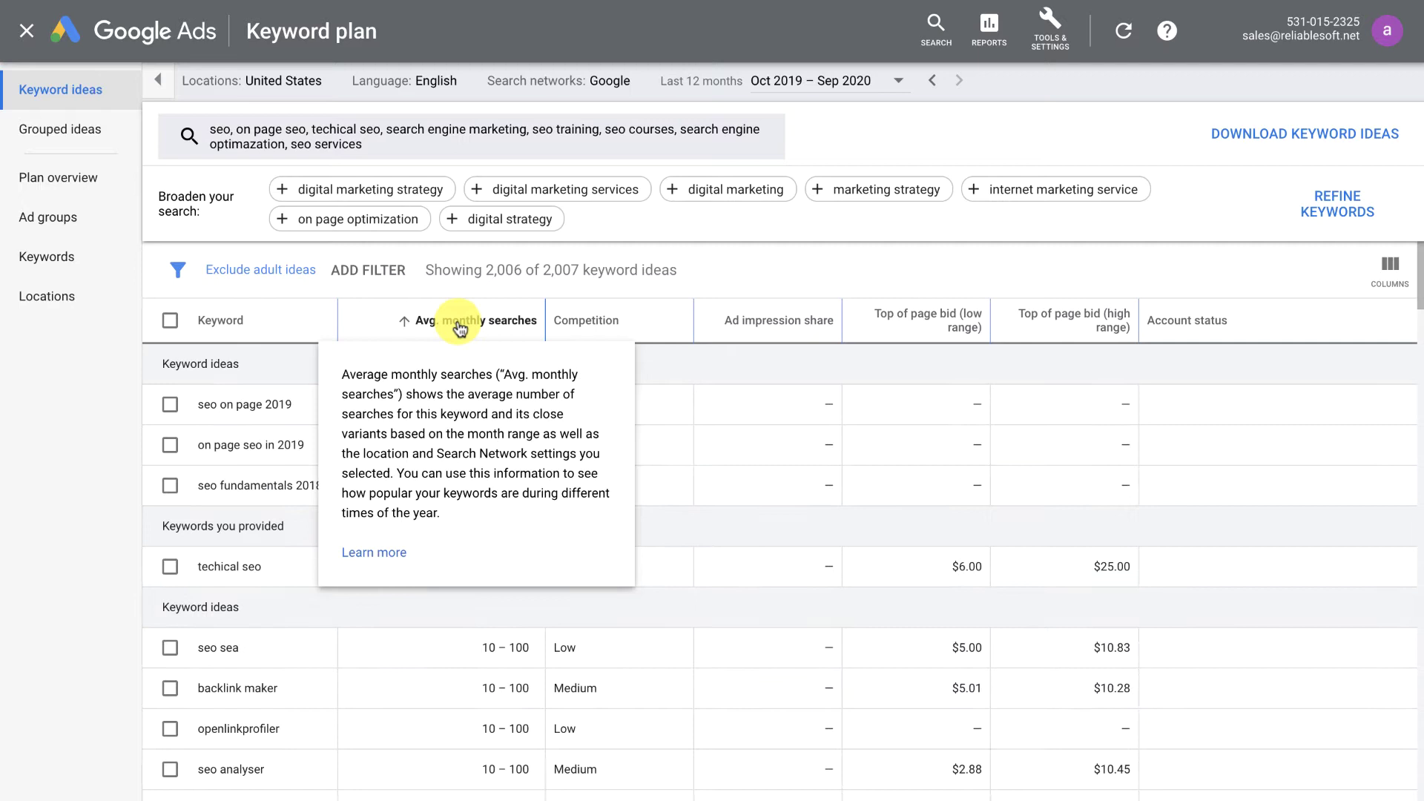
{"action": "left_click", "coordinate": [458, 328]}
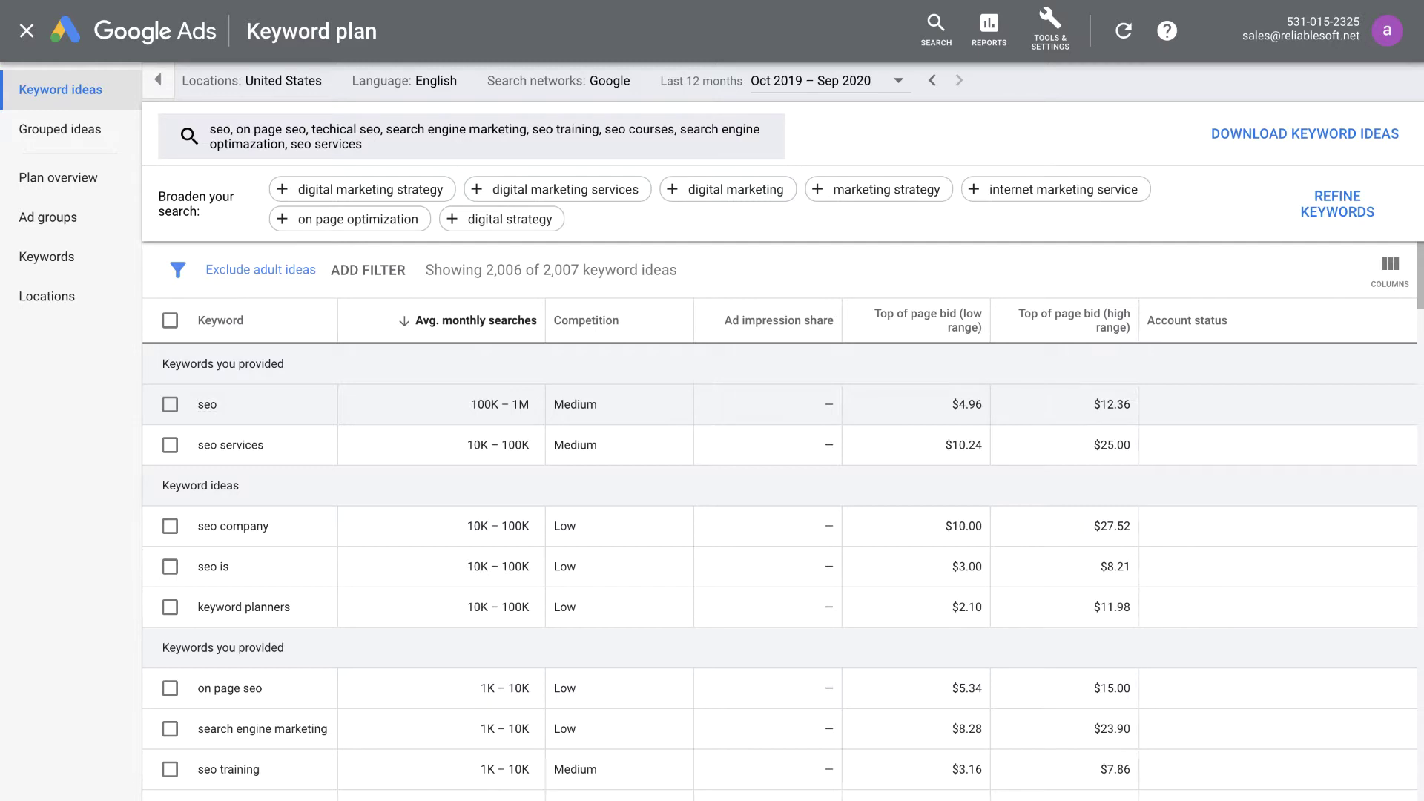
{"action": "mouse_move", "coordinate": [586, 320]}
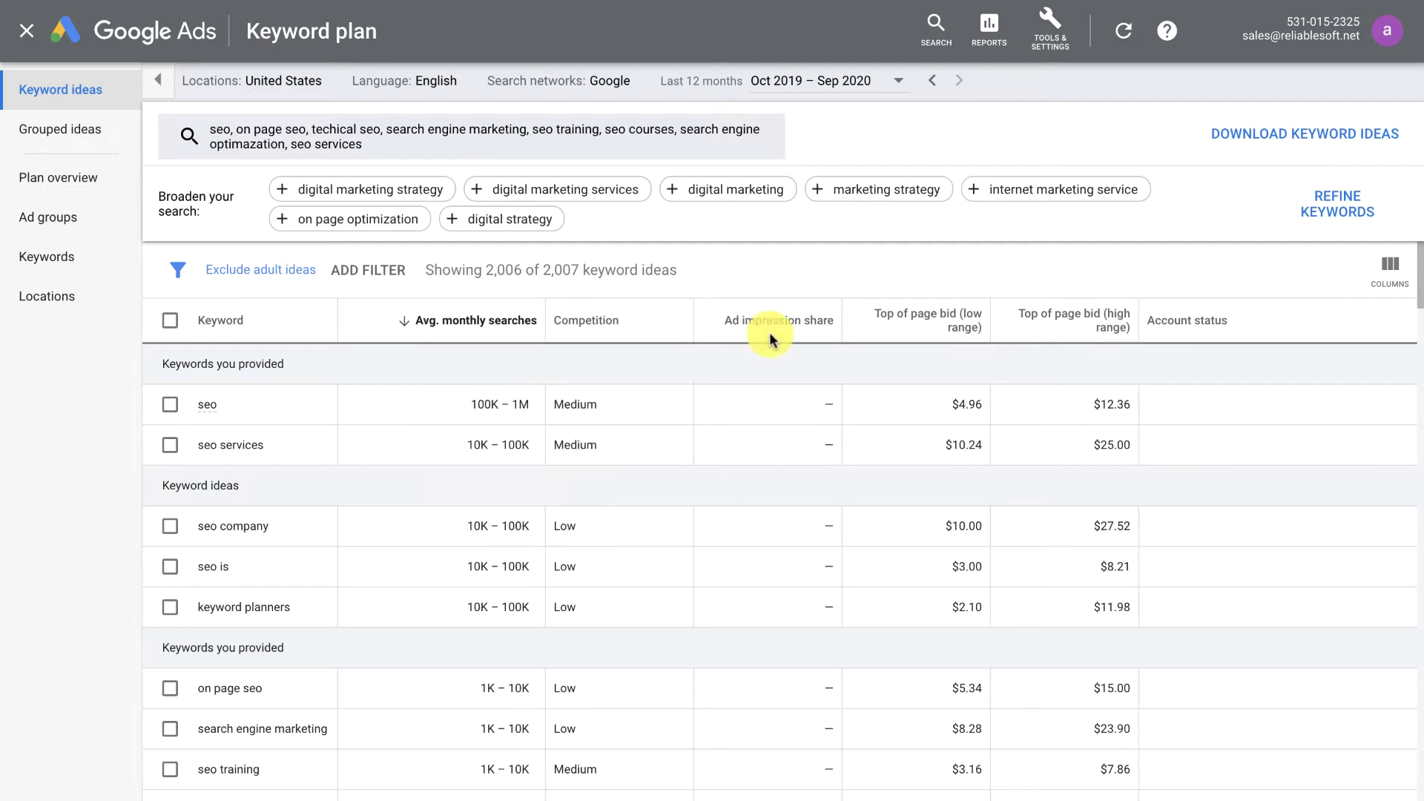
{"action": "mouse_move", "coordinate": [913, 339]}
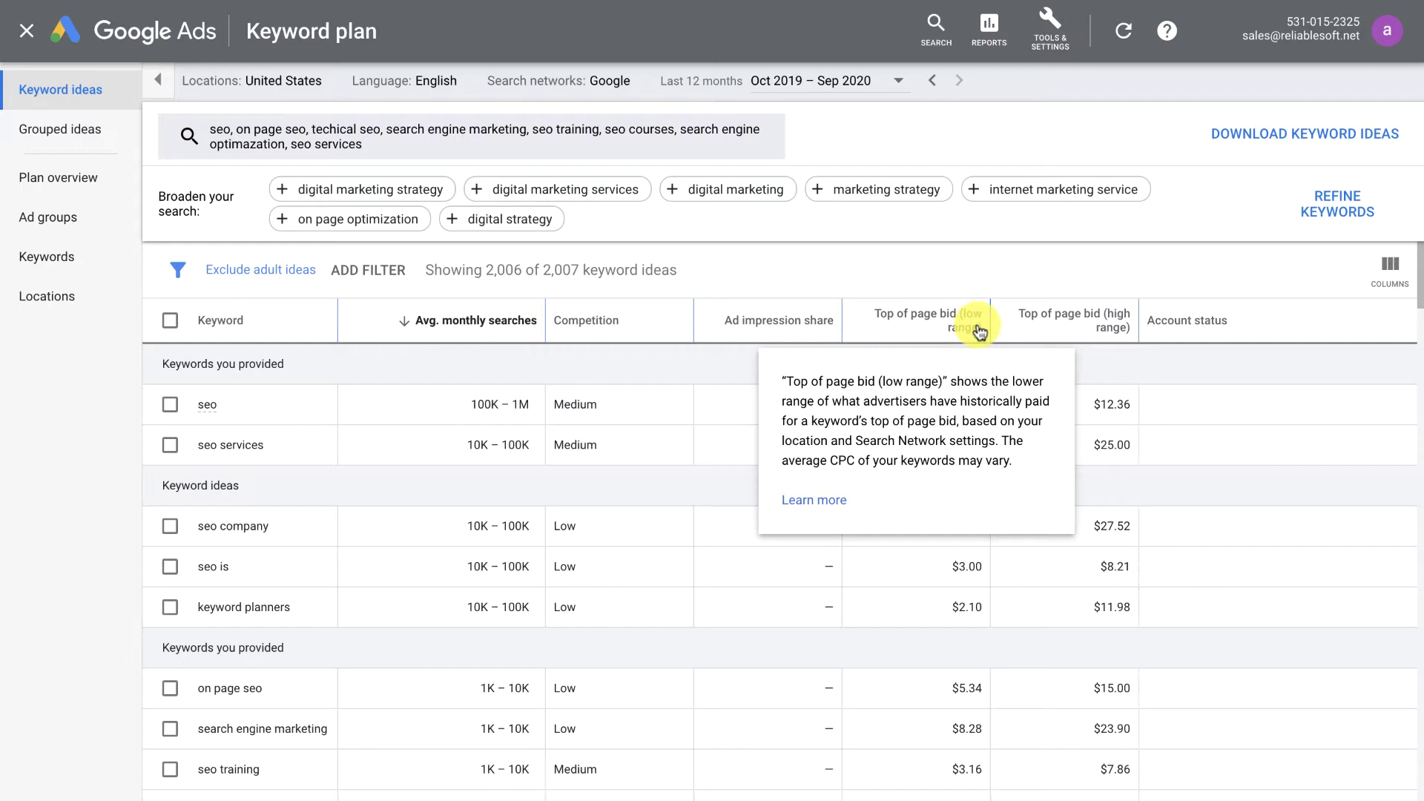
{"action": "mouse_move", "coordinate": [1070, 321]}
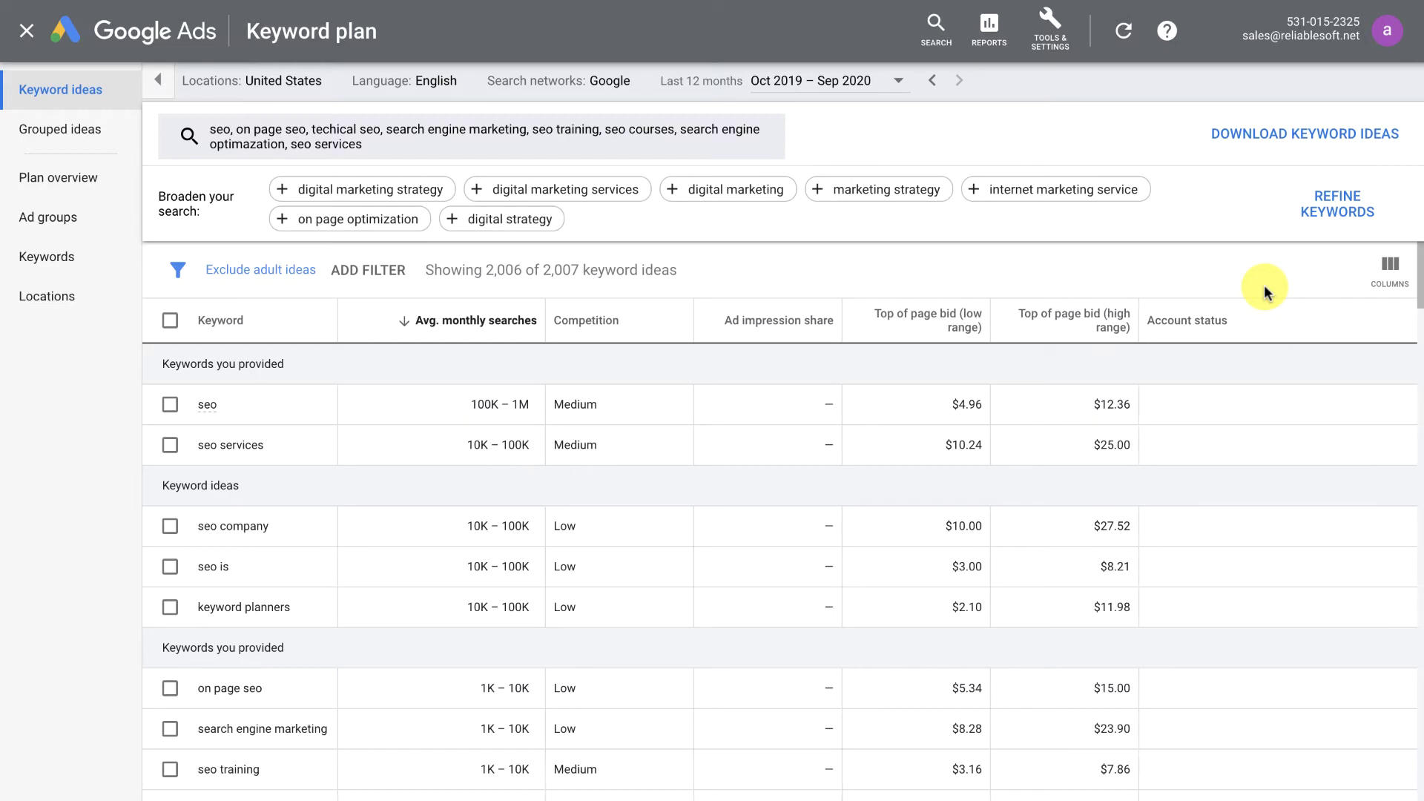
Step: Exclude the Website, Tool and Platform brand concepts from the keyword ideas
{"action": "left_click", "coordinate": [1338, 214]}
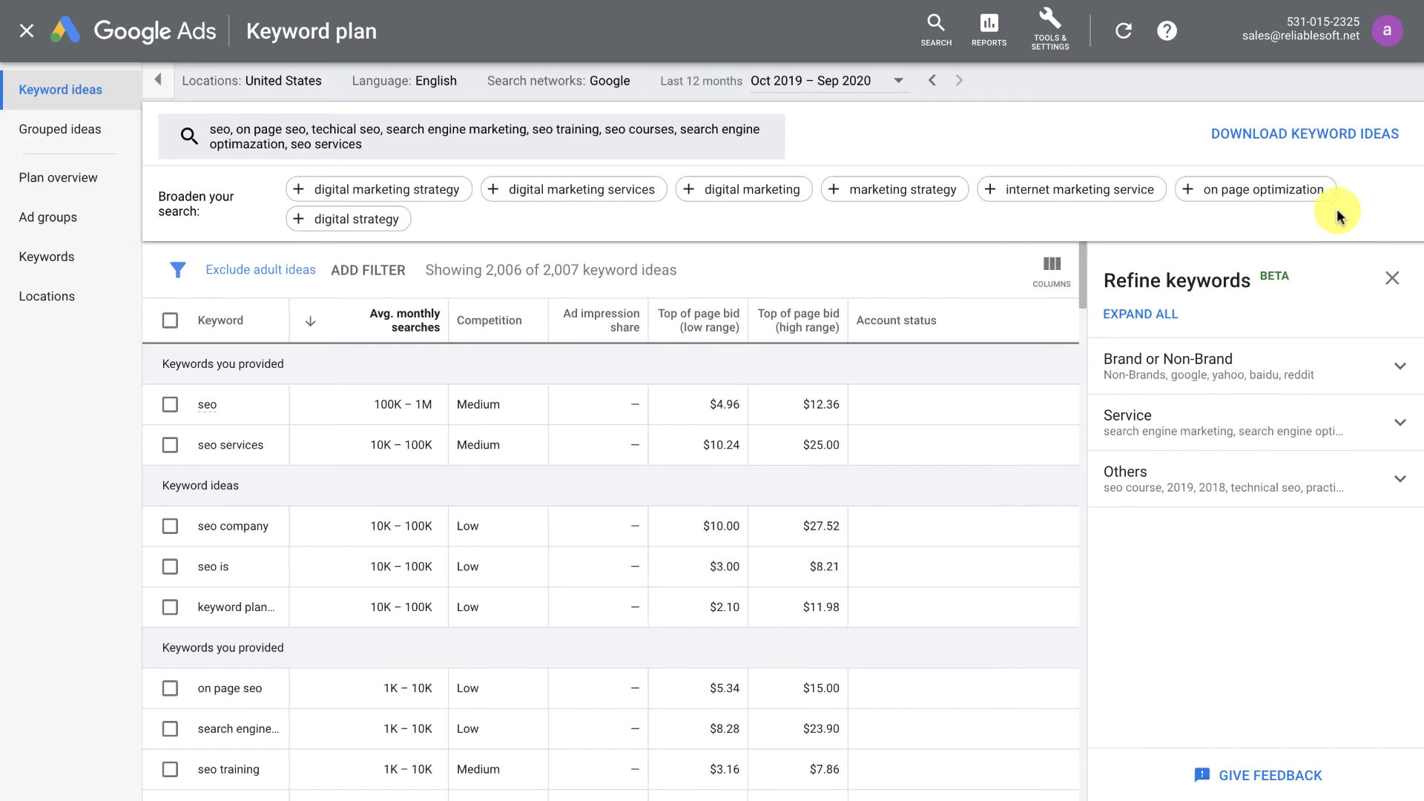
{"action": "left_click", "coordinate": [1399, 369]}
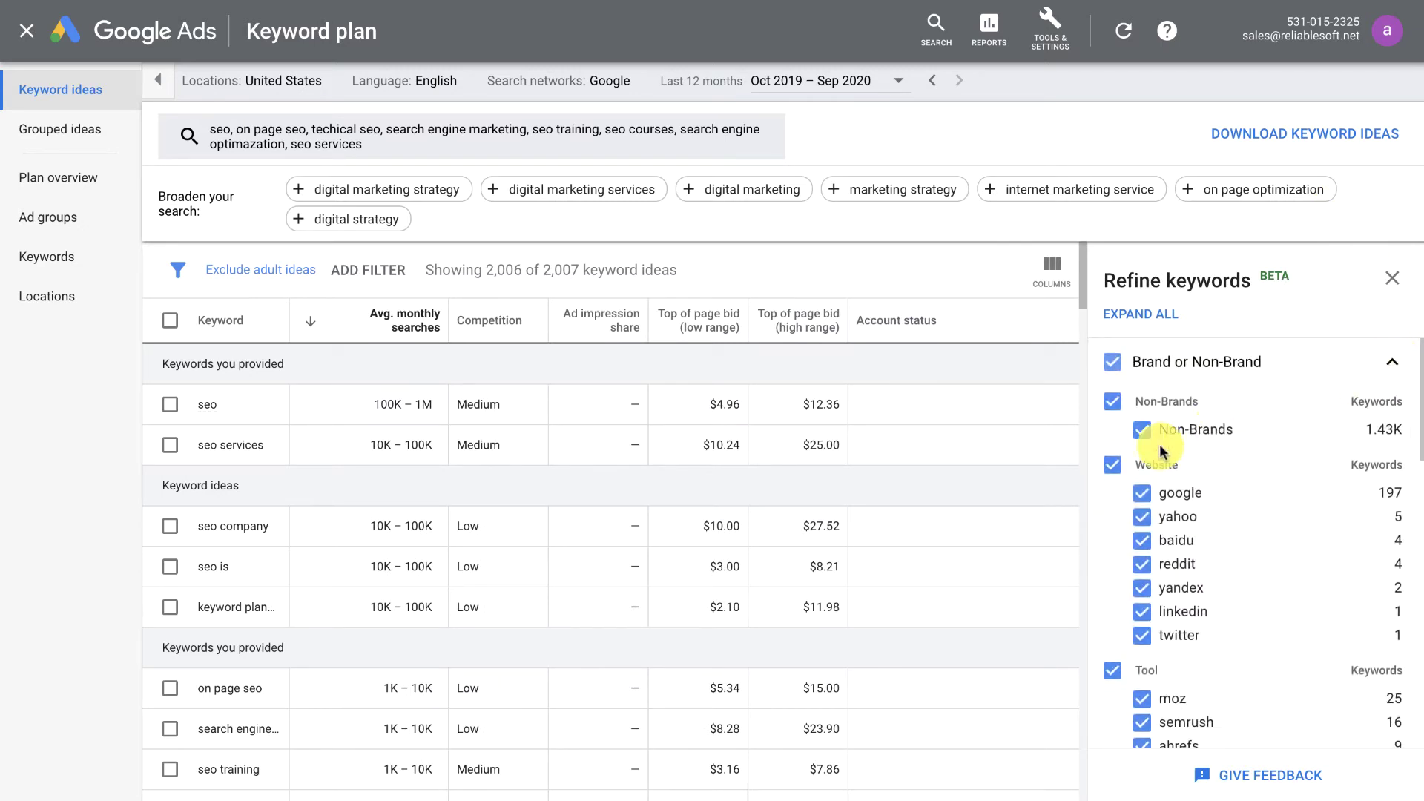
{"action": "left_click", "coordinate": [1111, 467]}
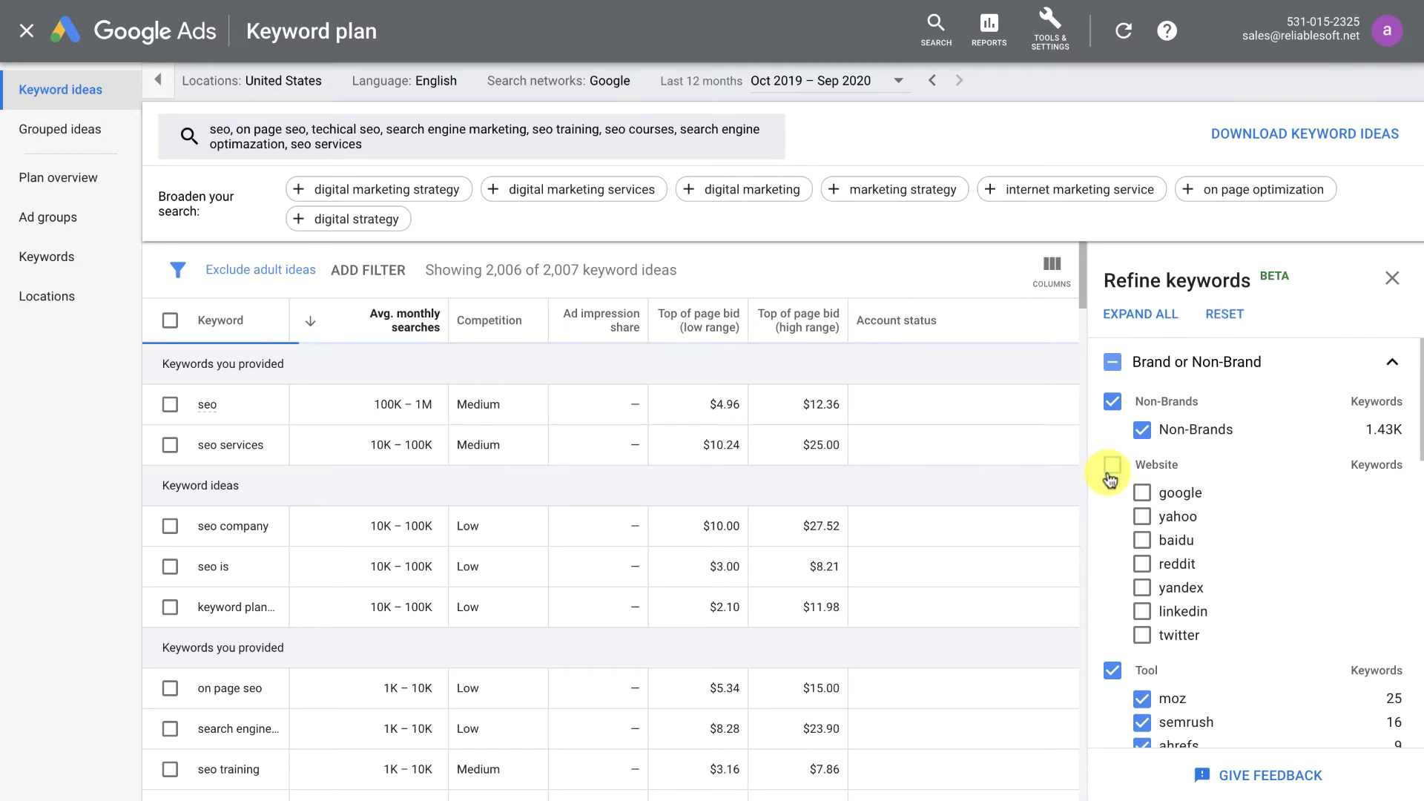
{"action": "left_click", "coordinate": [1112, 670]}
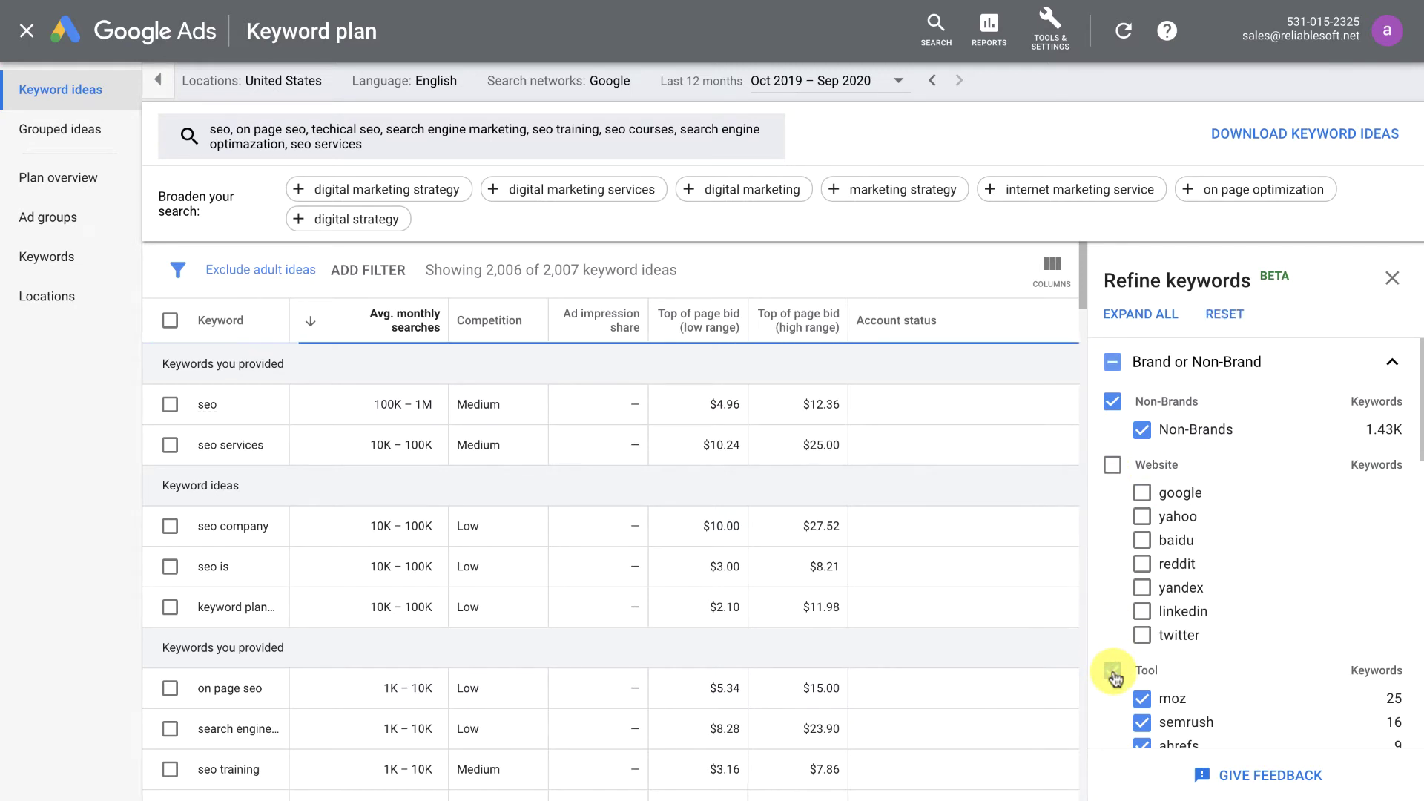
{"action": "scroll", "coordinate": [1194, 594], "scroll_direction": "down", "scroll_amount": 2}
{"action": "scroll", "coordinate": [1195, 594], "scroll_direction": "down", "scroll_amount": 2}
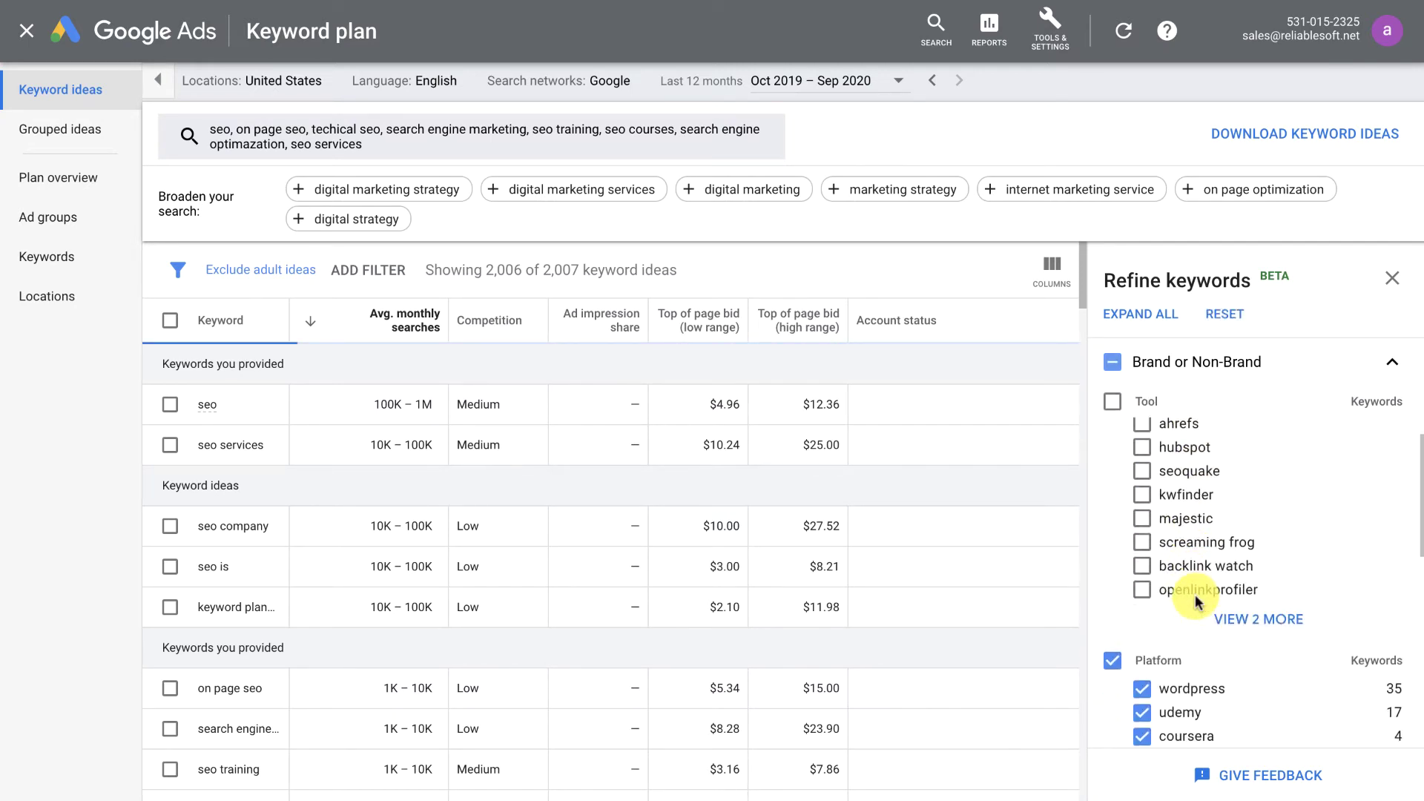
{"action": "scroll", "coordinate": [1195, 594], "scroll_direction": "down", "scroll_amount": 2}
{"action": "scroll", "coordinate": [1195, 594], "scroll_direction": "down", "scroll_amount": 1}
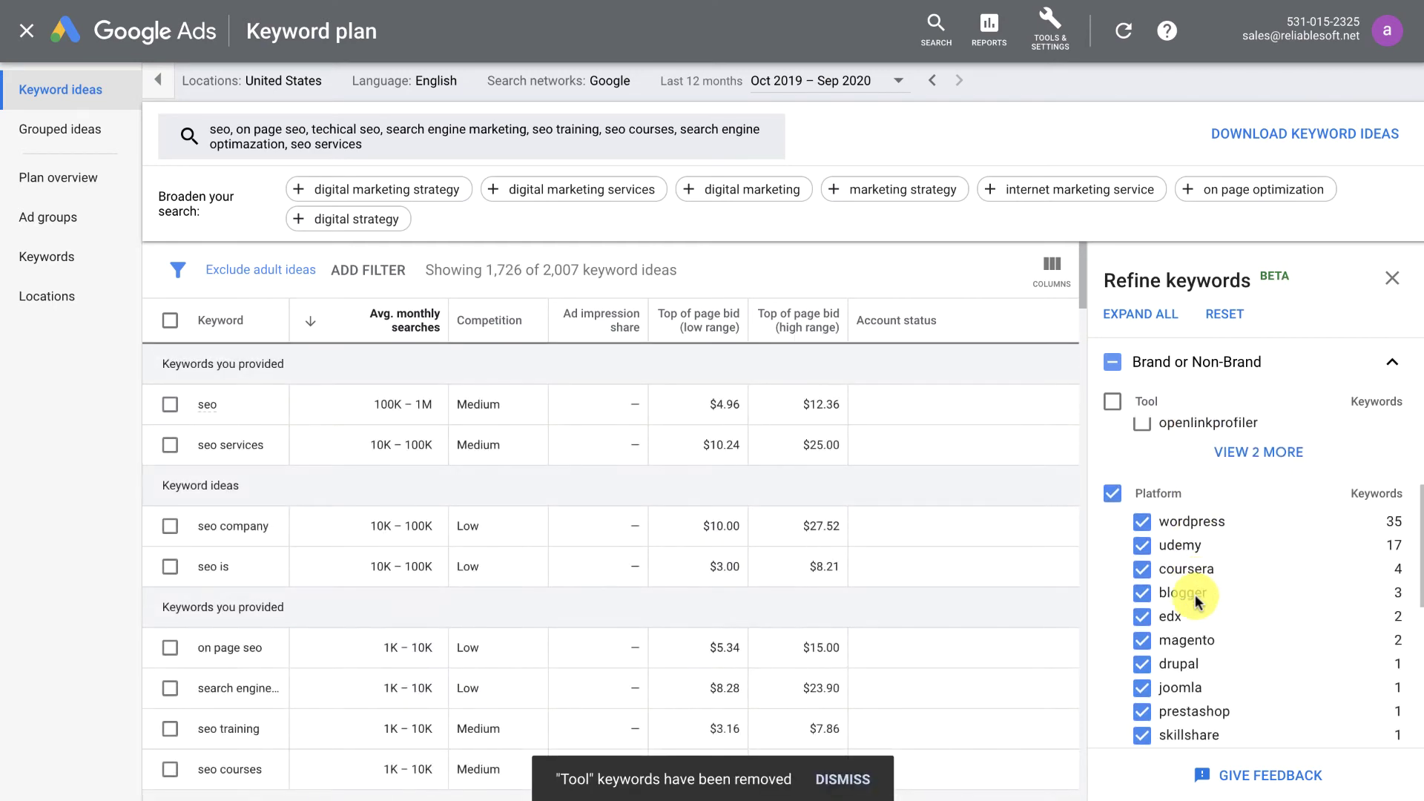
{"action": "left_click", "coordinate": [1112, 494]}
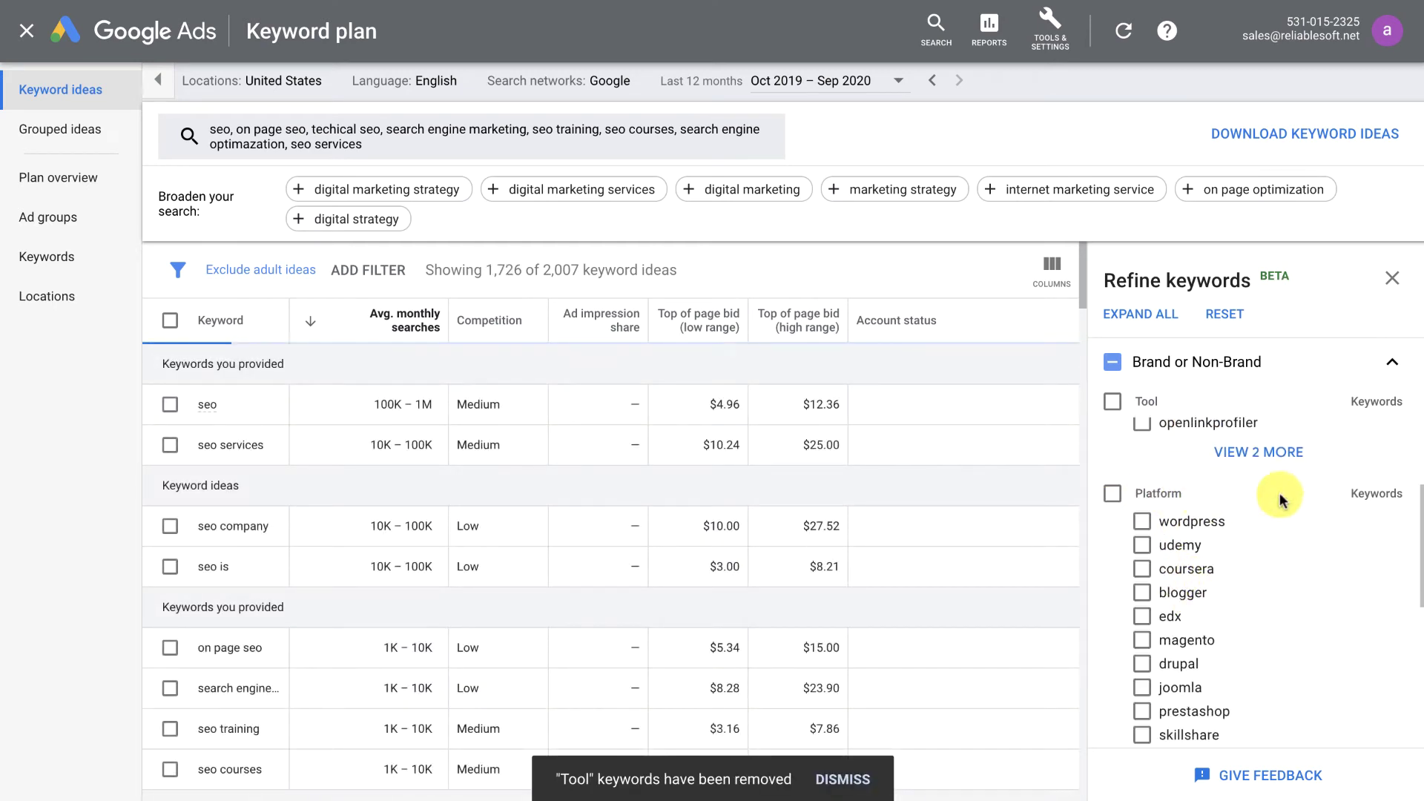
{"action": "scroll", "coordinate": [1367, 494], "scroll_direction": "up", "scroll_amount": 3}
{"action": "scroll", "coordinate": [1367, 495], "scroll_direction": "up", "scroll_amount": 3}
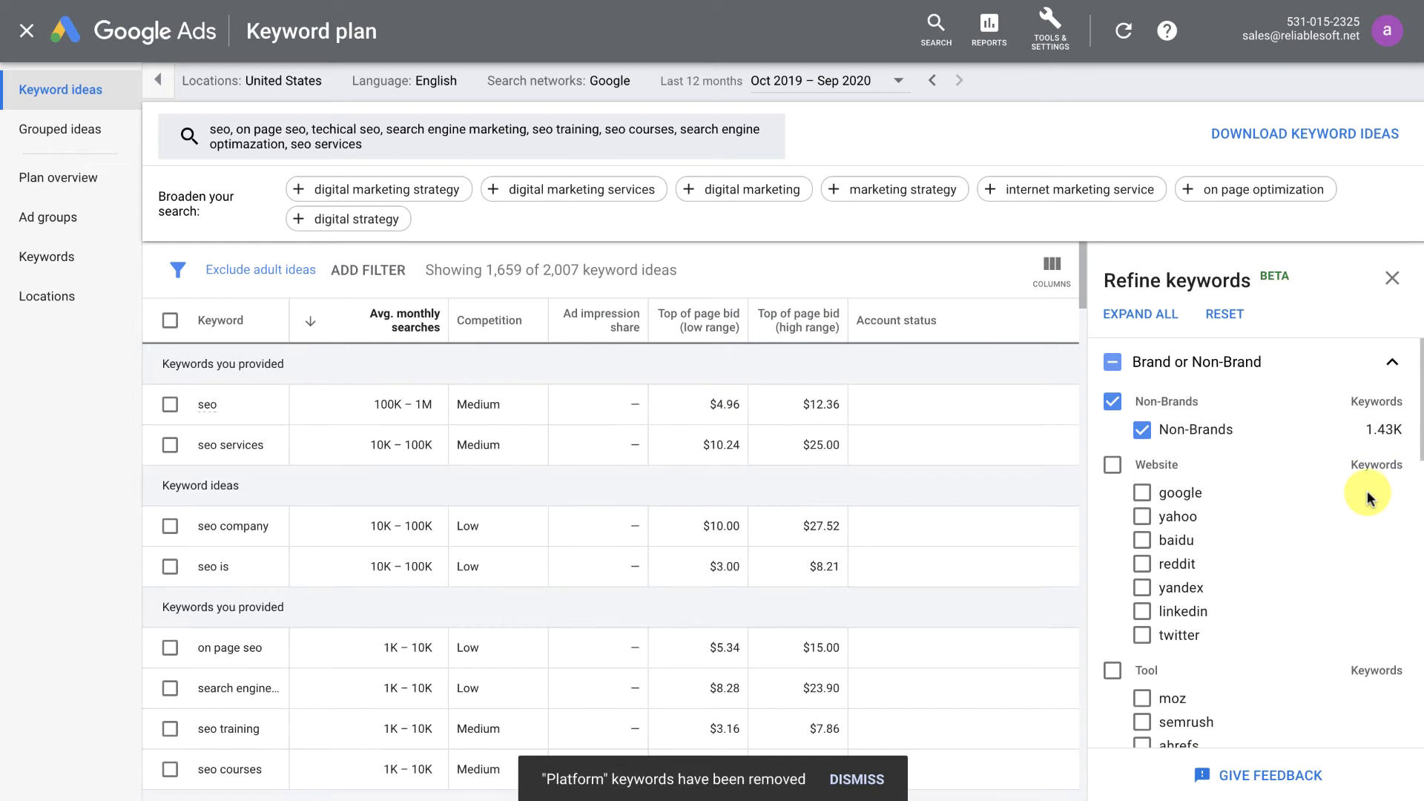
Step: Exclude the 2019 and 2018 concepts under Others
{"action": "left_click", "coordinate": [1392, 363]}
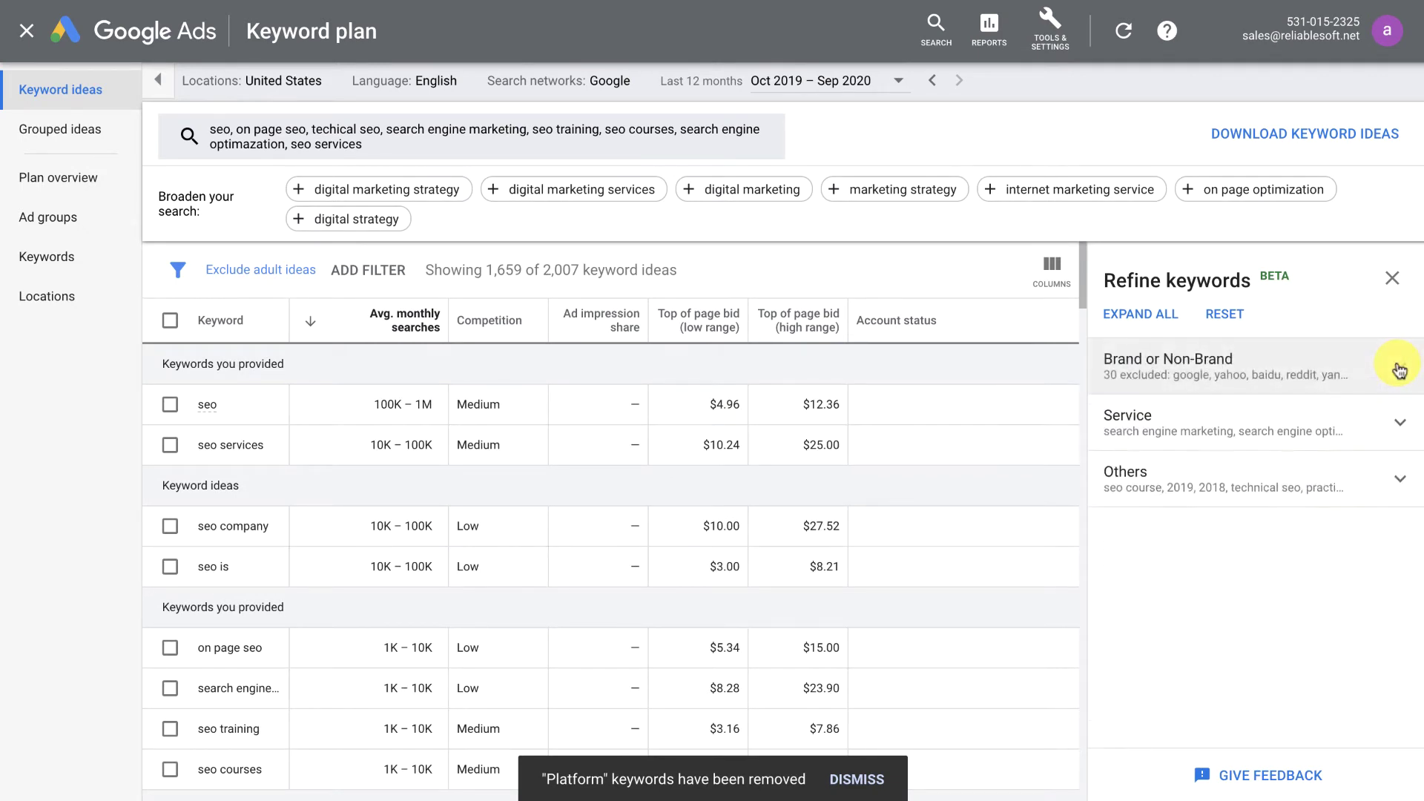
{"action": "left_click", "coordinate": [1400, 478]}
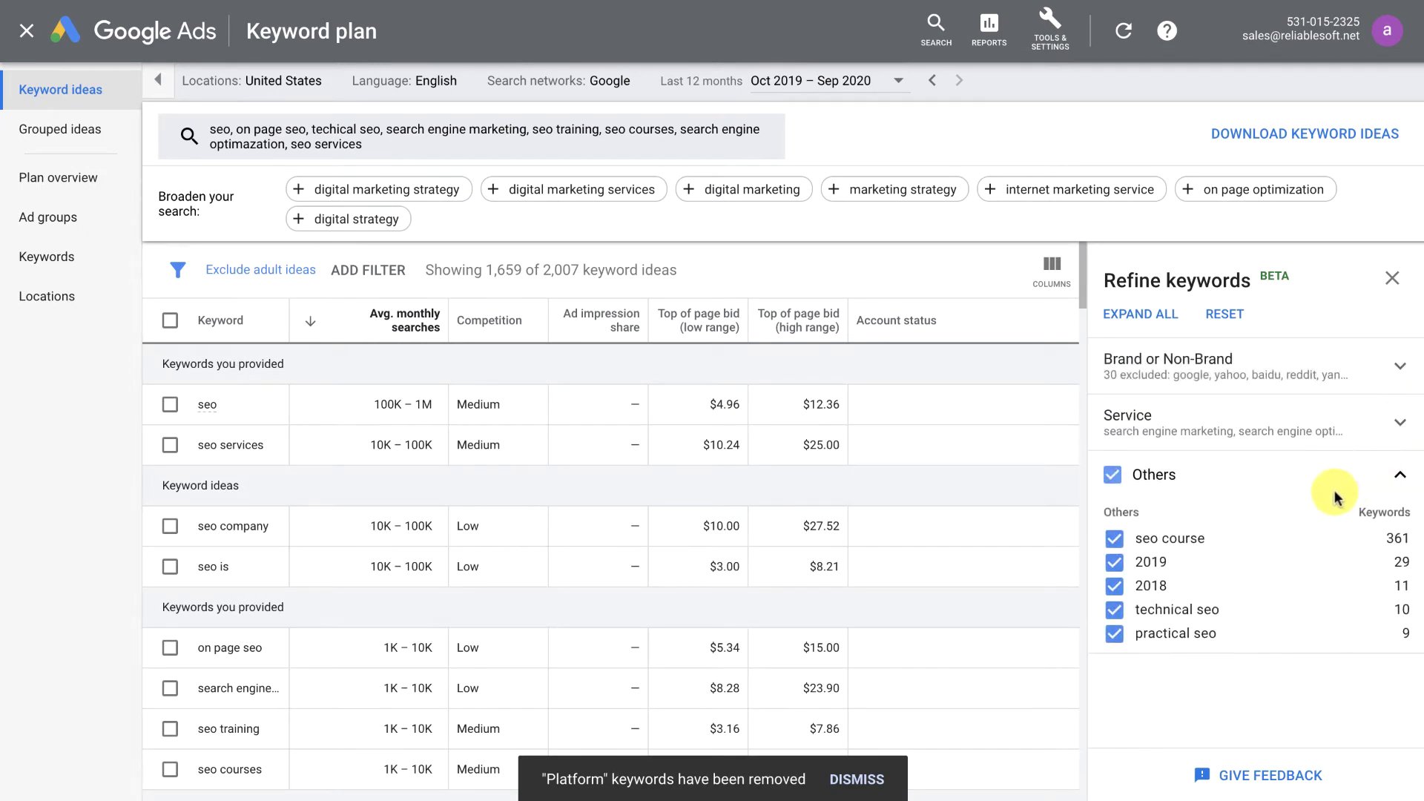
{"action": "left_click", "coordinate": [1135, 564]}
{"action": "left_click", "coordinate": [1146, 582]}
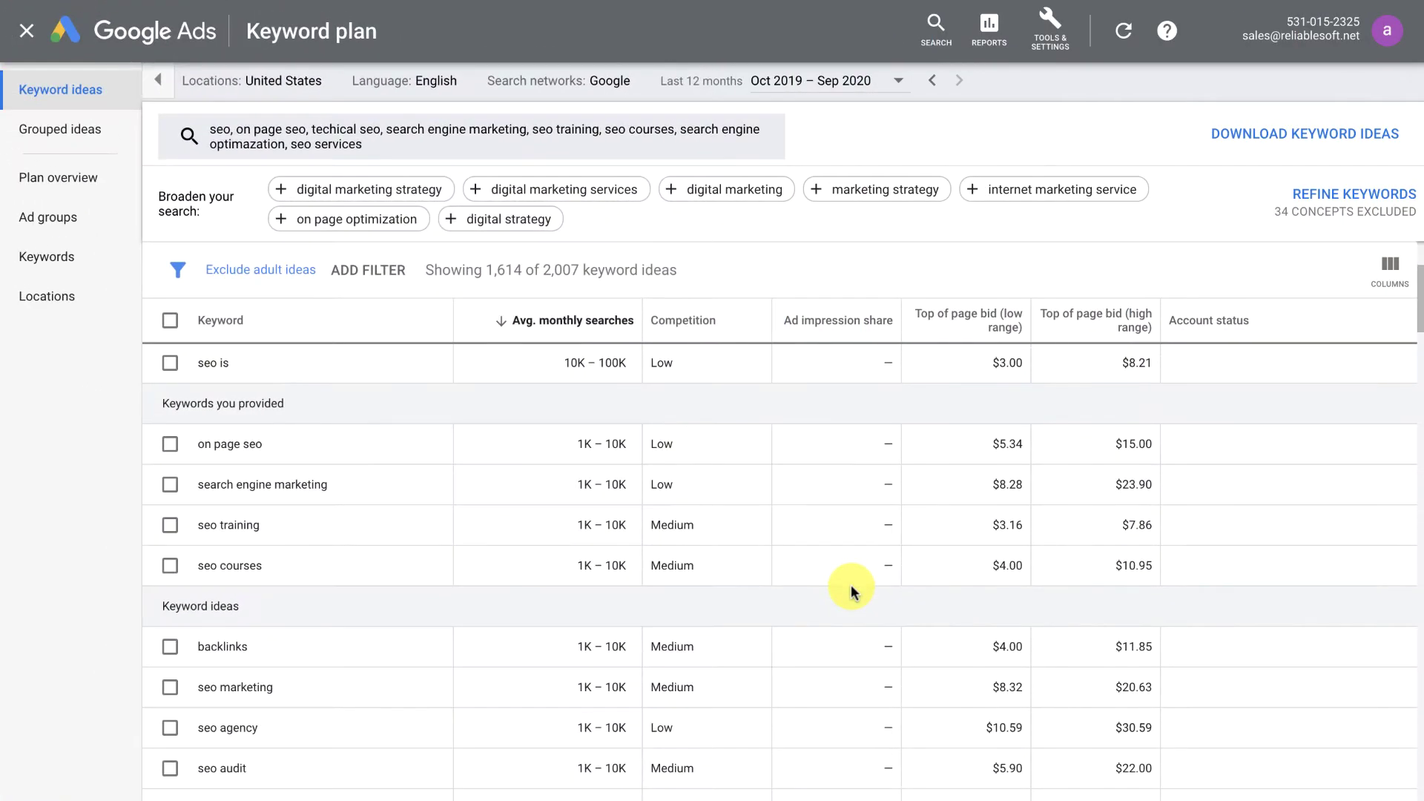
{"action": "scroll", "coordinate": [851, 585], "scroll_direction": "down", "scroll_amount": 3}
{"action": "scroll", "coordinate": [851, 589], "scroll_direction": "down", "scroll_amount": 2}
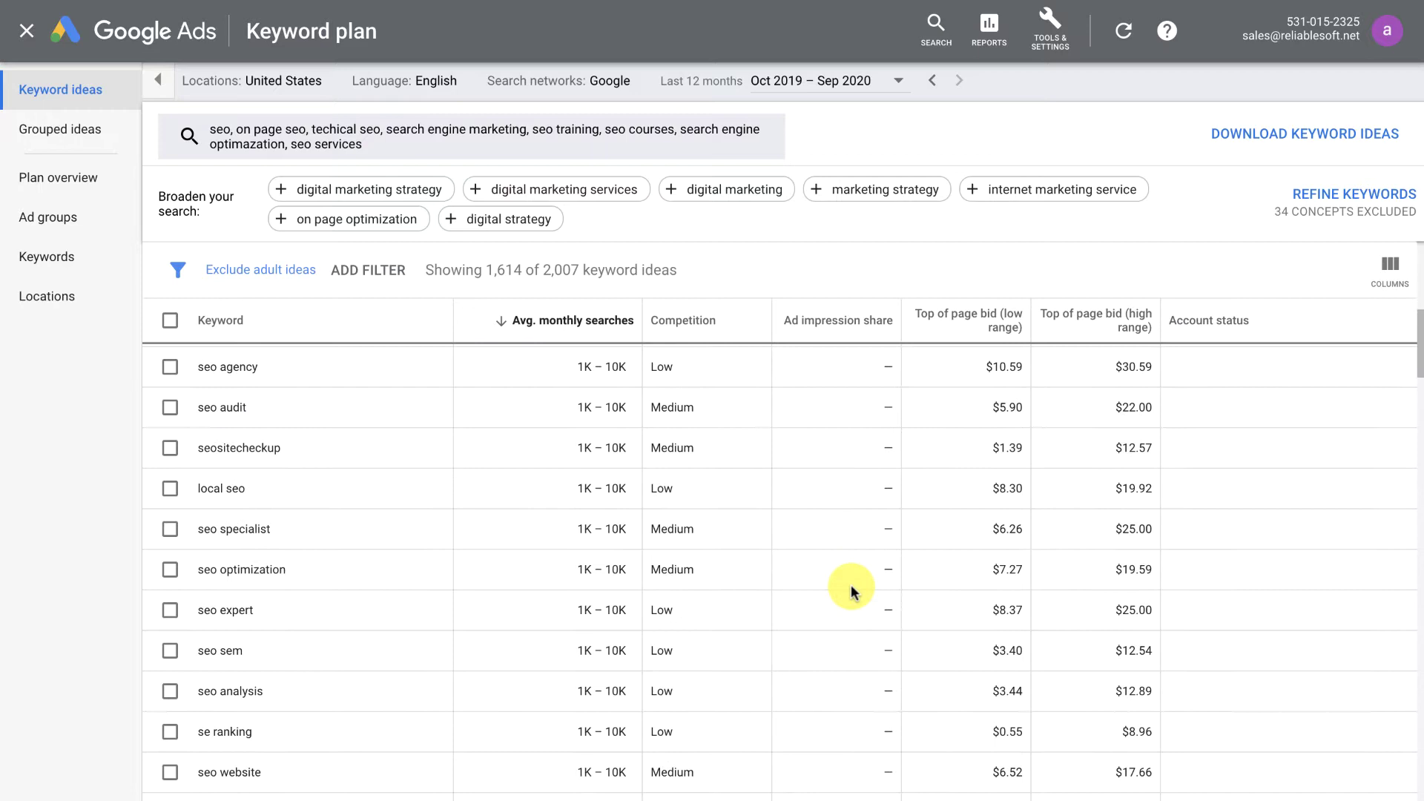
{"action": "scroll", "coordinate": [851, 589], "scroll_direction": "down", "scroll_amount": 2}
{"action": "scroll", "coordinate": [852, 590], "scroll_direction": "down", "scroll_amount": 3}
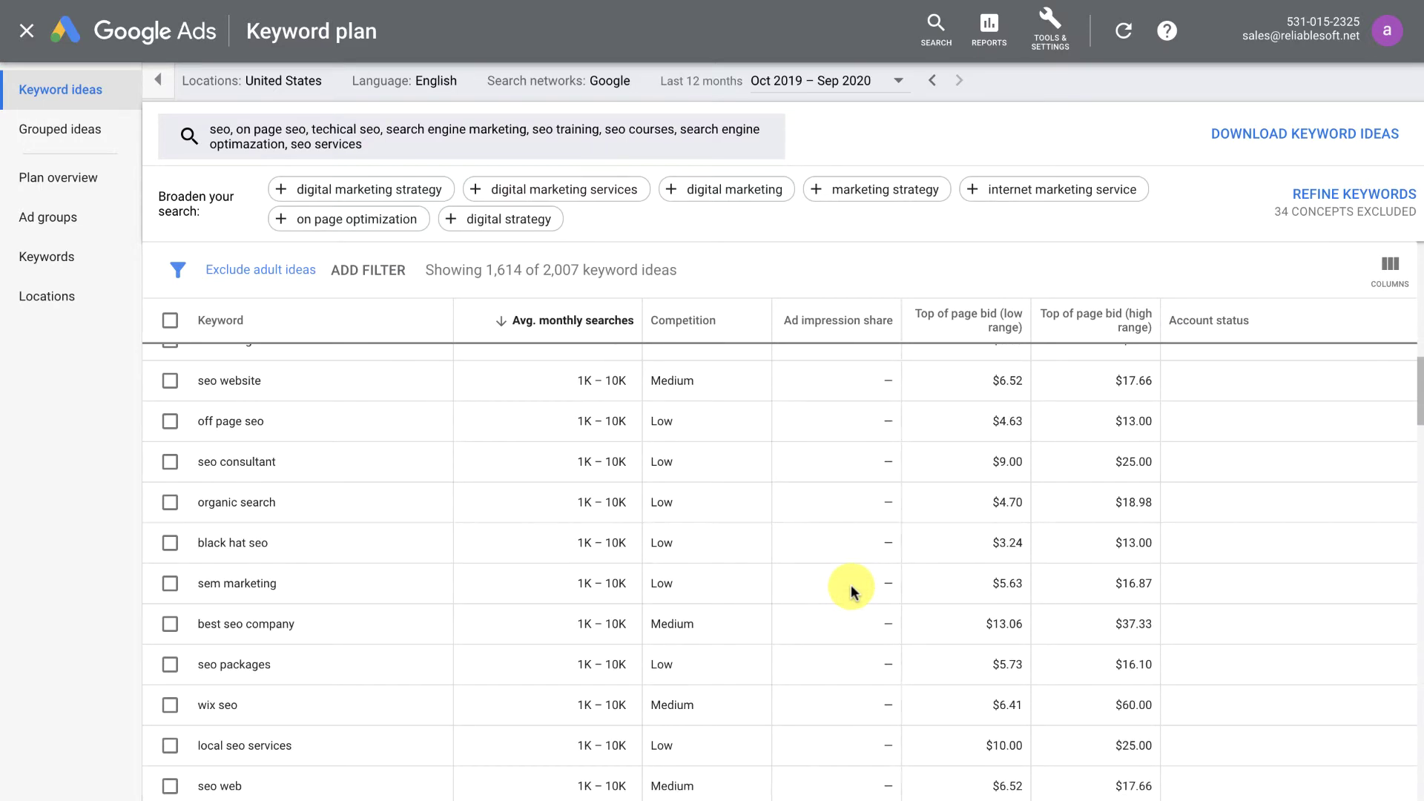
{"action": "left_click", "coordinate": [1101, 320]}
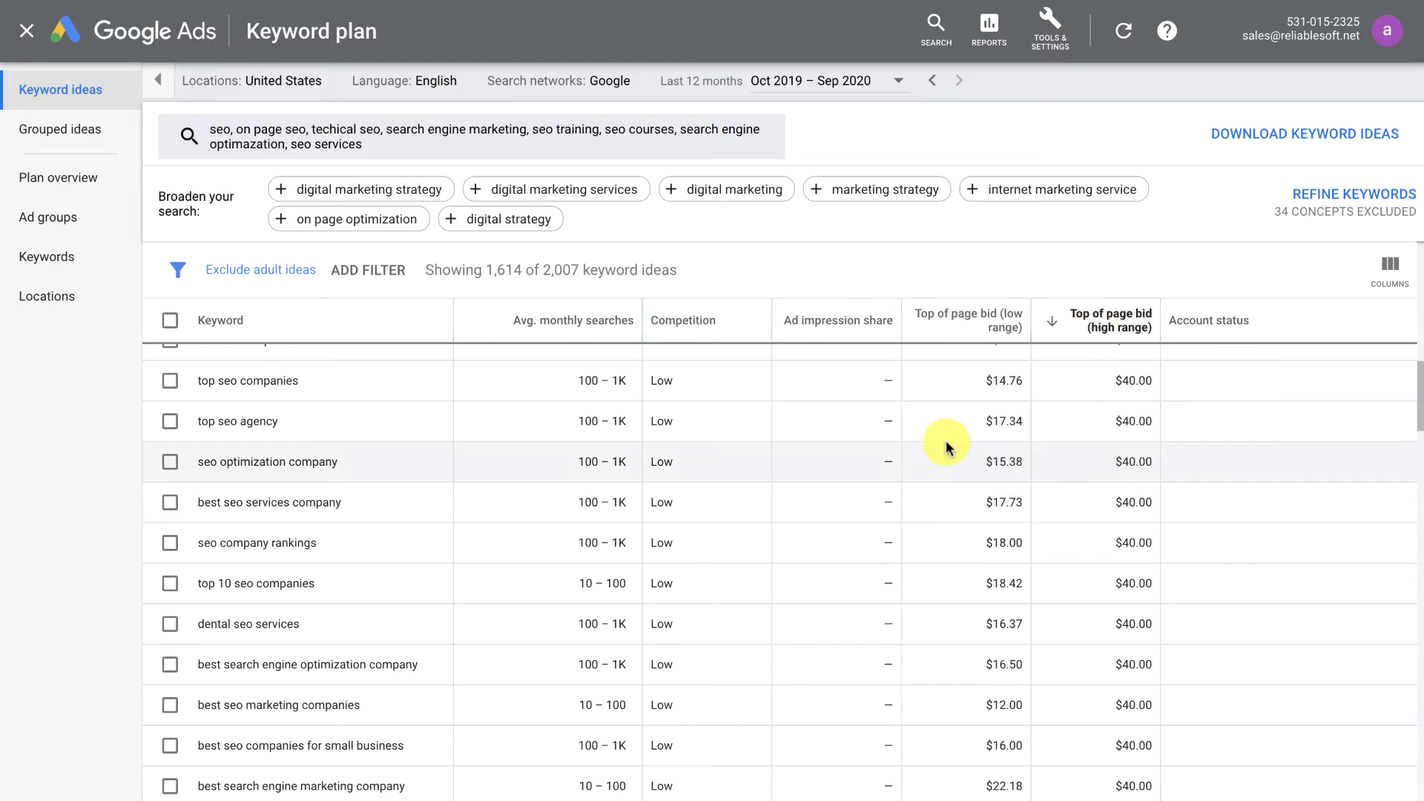
{"action": "scroll", "coordinate": [947, 445], "scroll_direction": "up", "scroll_amount": 10}
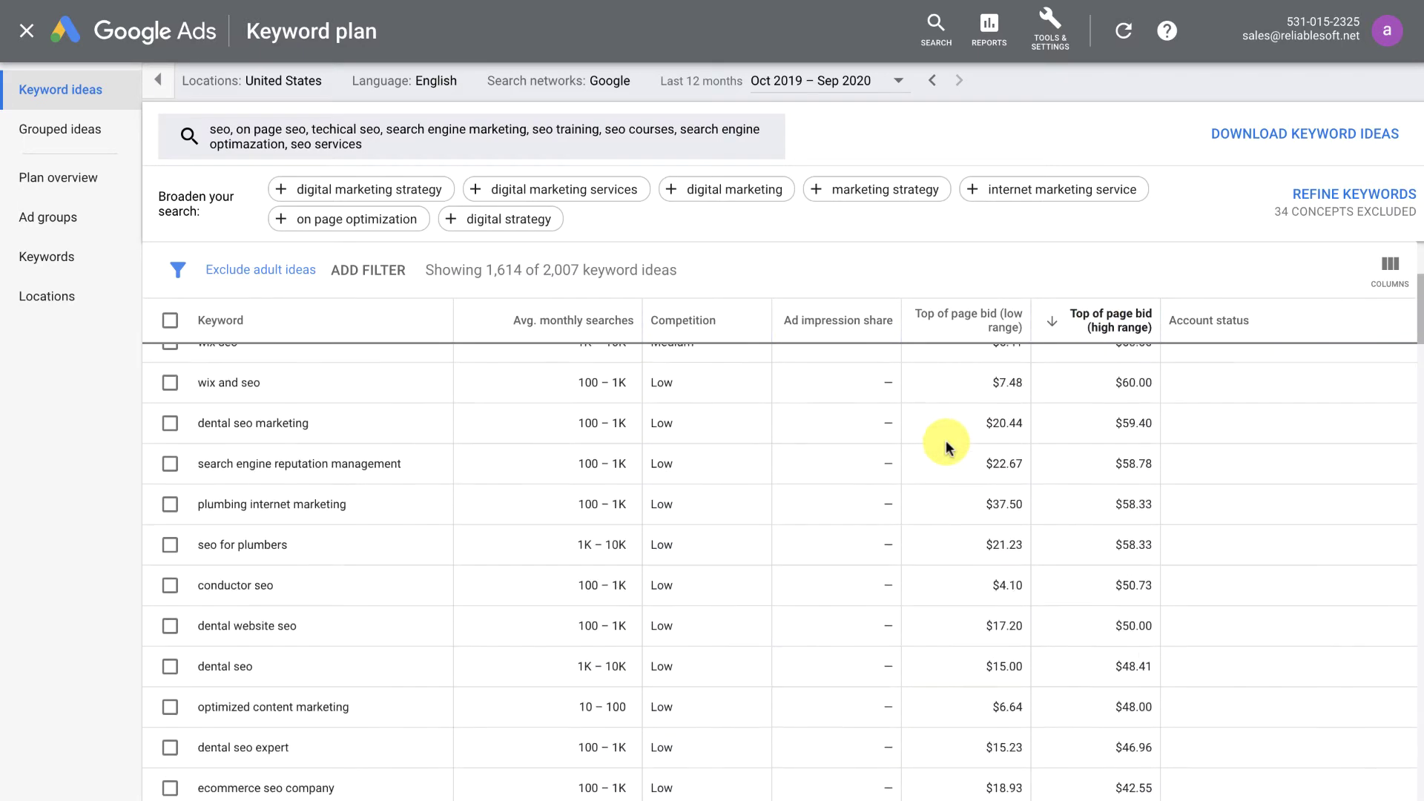
{"action": "scroll", "coordinate": [946, 442], "scroll_direction": "up", "scroll_amount": 3}
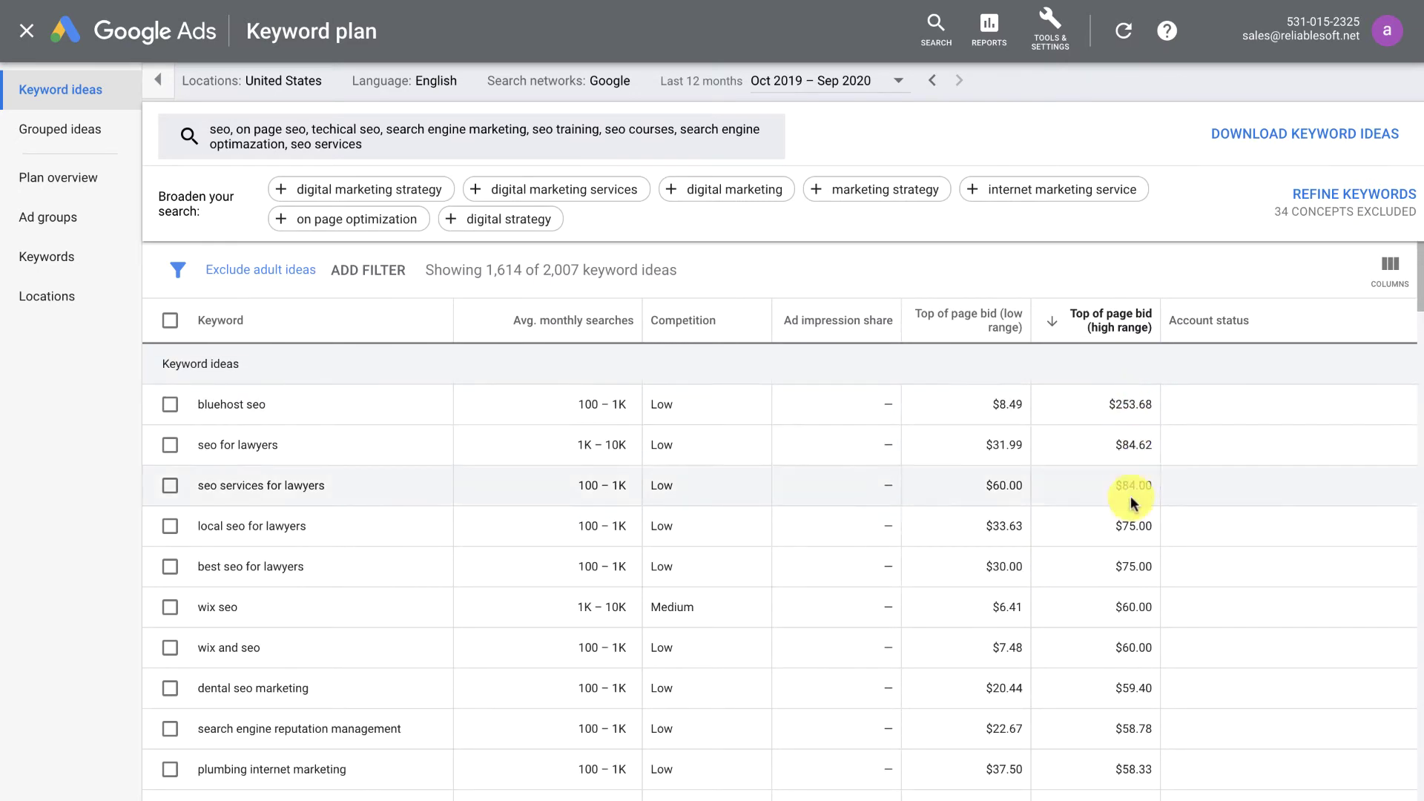
{"action": "scroll", "coordinate": [1131, 525], "scroll_direction": "down", "scroll_amount": 4}
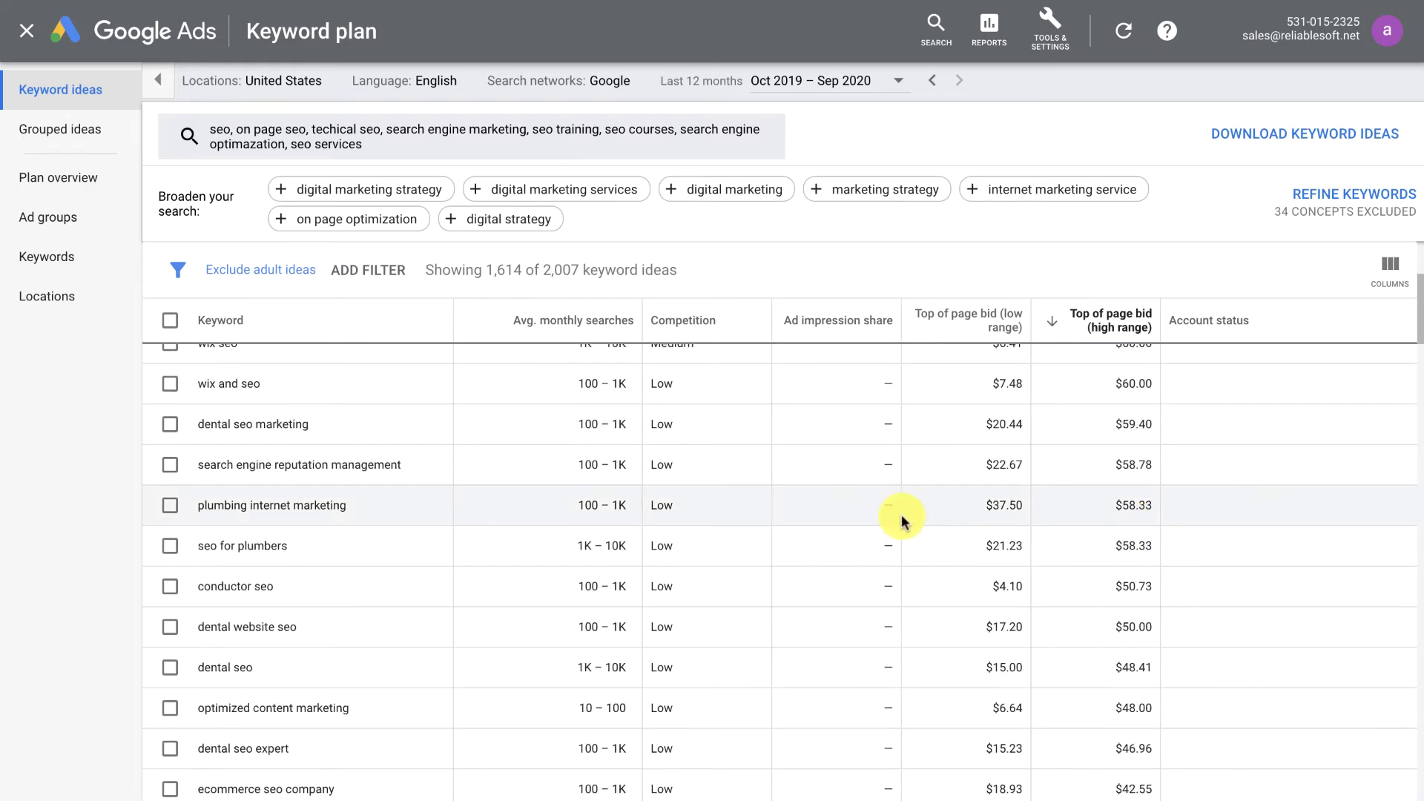
{"action": "scroll", "coordinate": [903, 519], "scroll_direction": "down", "scroll_amount": 3}
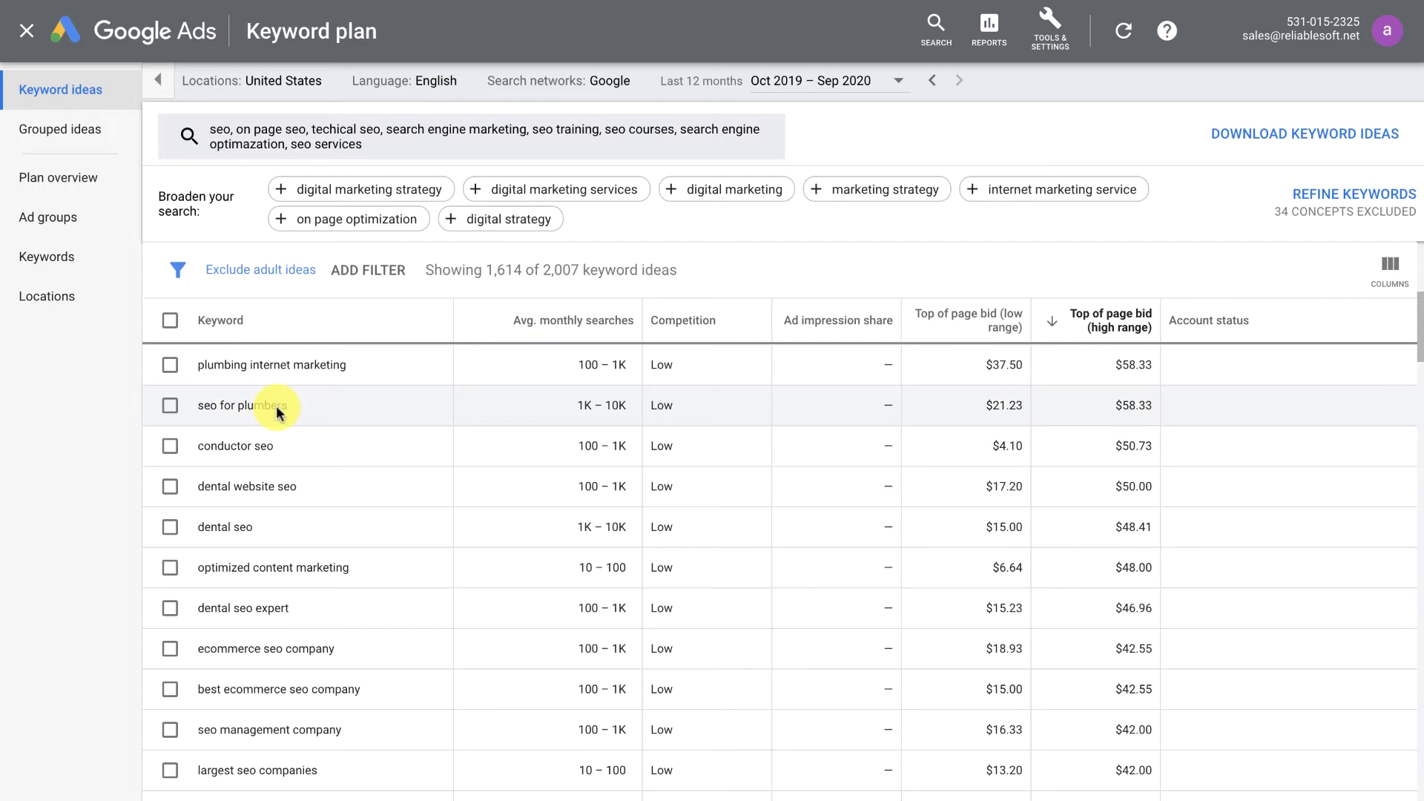
{"action": "scroll", "coordinate": [401, 549], "scroll_direction": "down", "scroll_amount": 2}
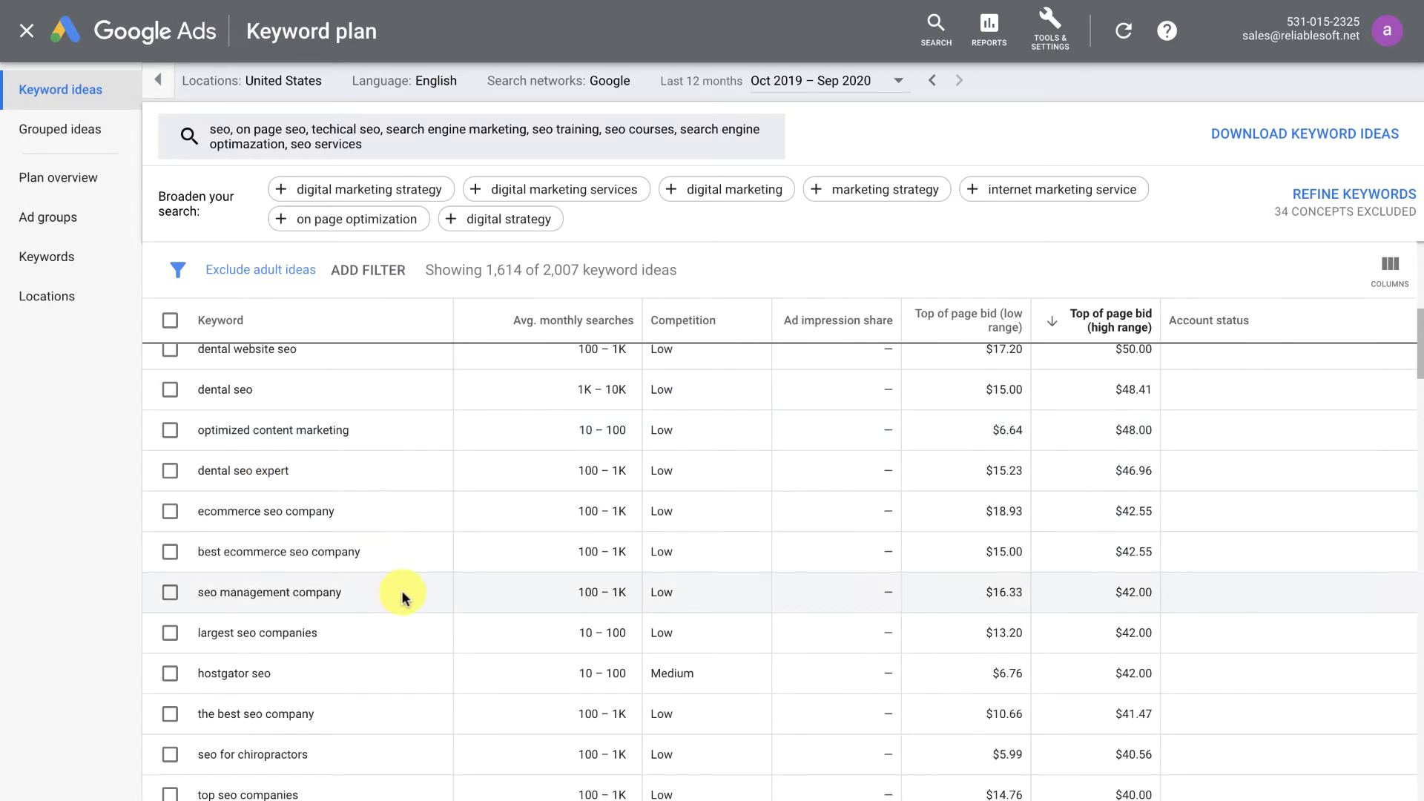
{"action": "scroll", "coordinate": [401, 593], "scroll_direction": "down", "scroll_amount": 2}
{"action": "scroll", "coordinate": [402, 597], "scroll_direction": "down", "scroll_amount": 2}
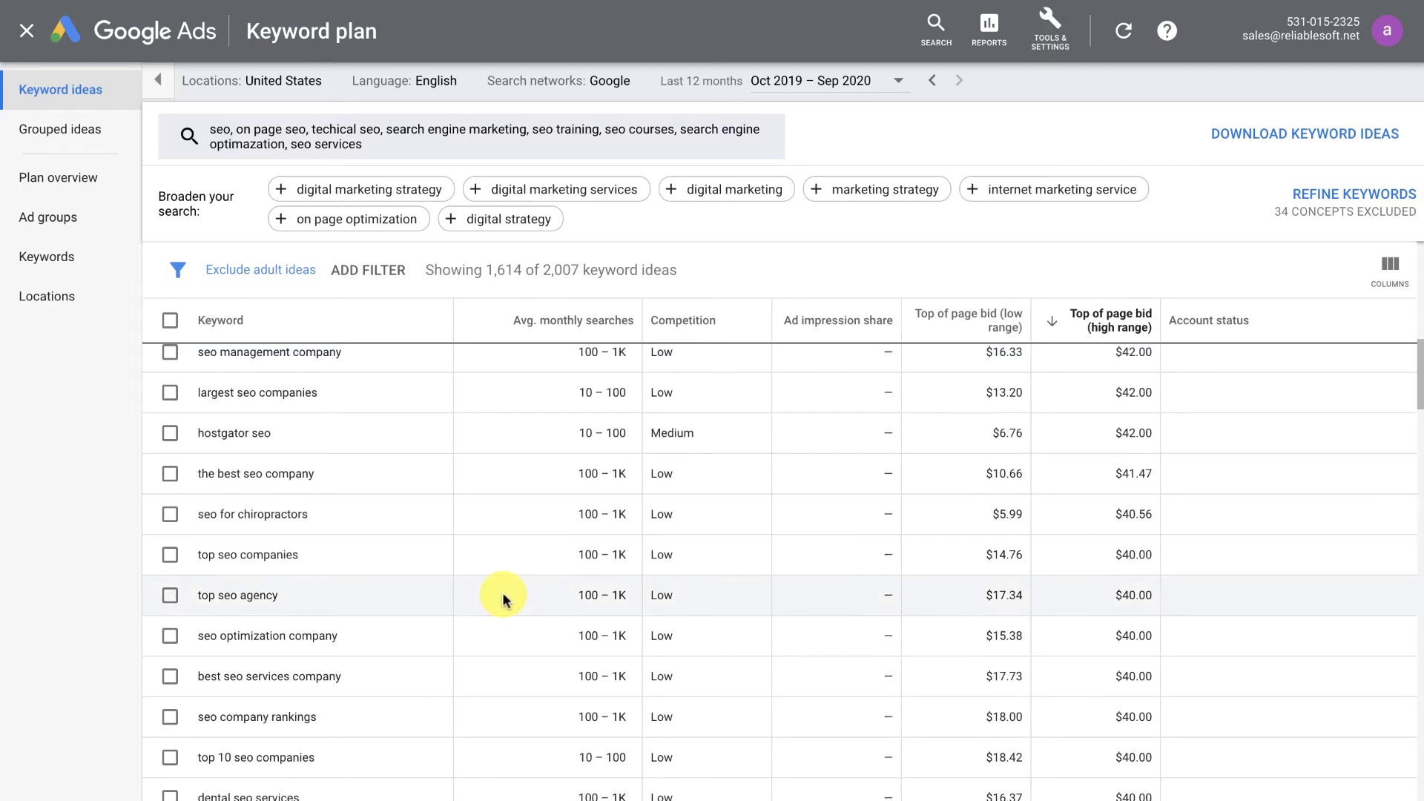
{"action": "scroll", "coordinate": [499, 592], "scroll_direction": "down", "scroll_amount": 2}
{"action": "scroll", "coordinate": [502, 599], "scroll_direction": "down", "scroll_amount": 2}
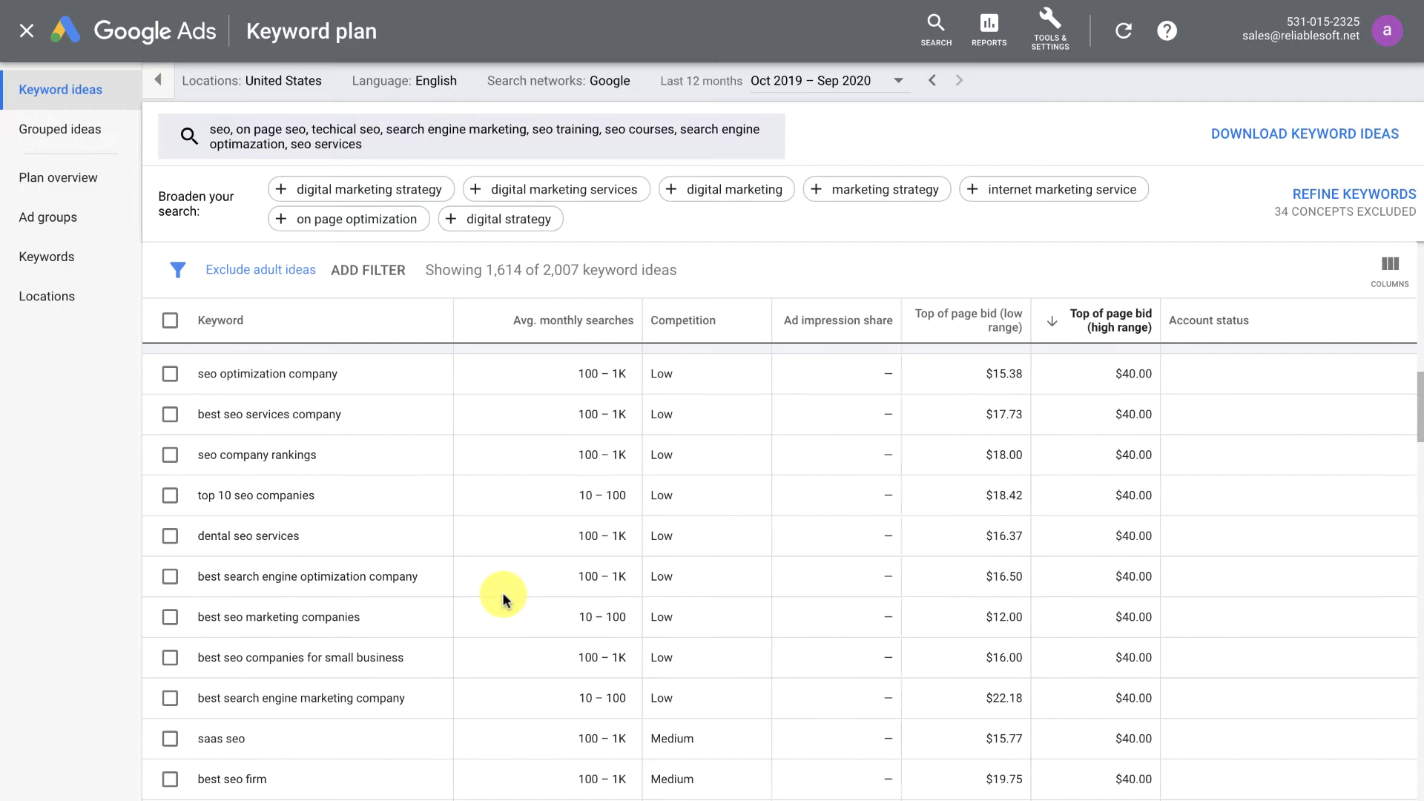
{"action": "scroll", "coordinate": [502, 599], "scroll_direction": "down", "scroll_amount": 2}
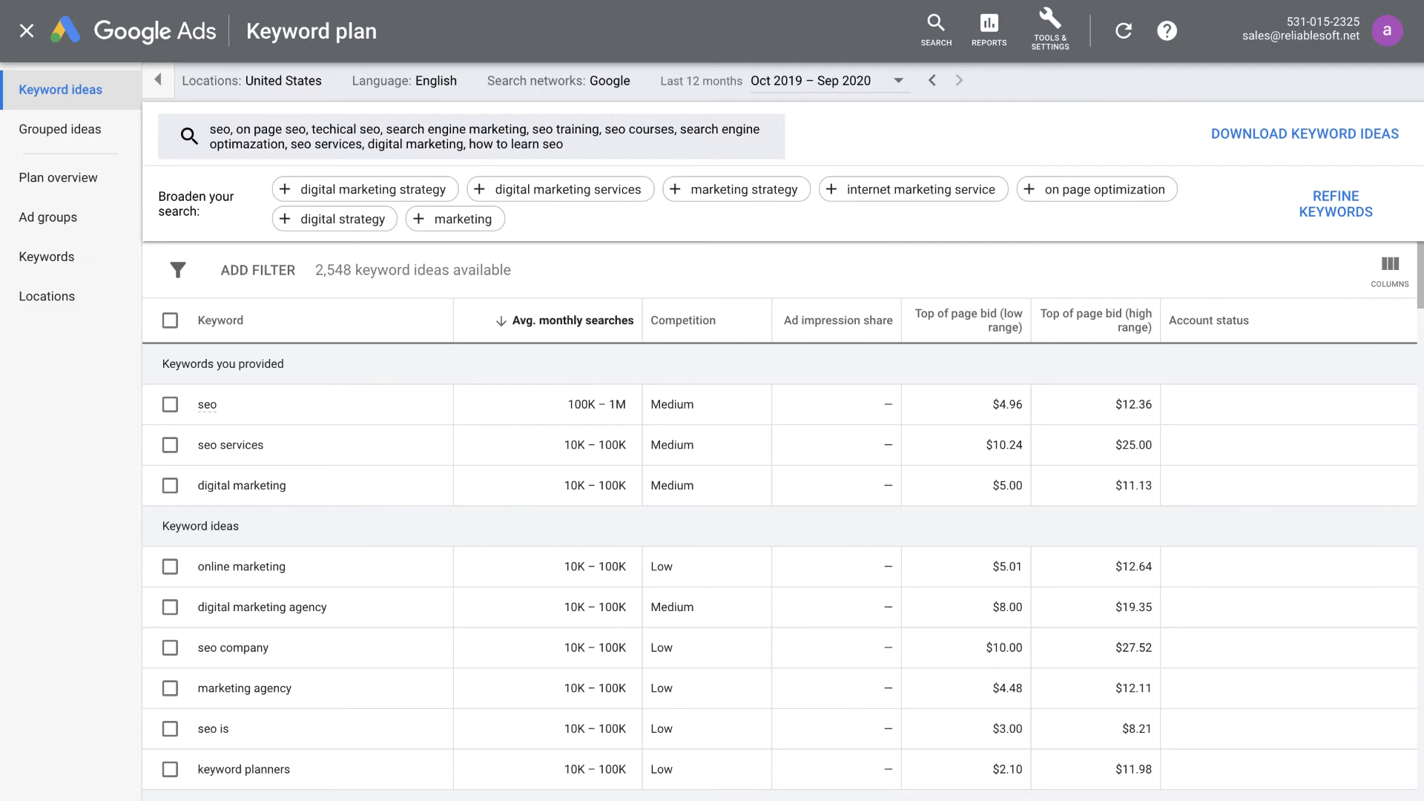
Step: Review ideas for the expanded SEO keyword list and start a Keyword text filter
{"action": "scroll", "coordinate": [778, 571], "scroll_direction": "down", "scroll_amount": 5}
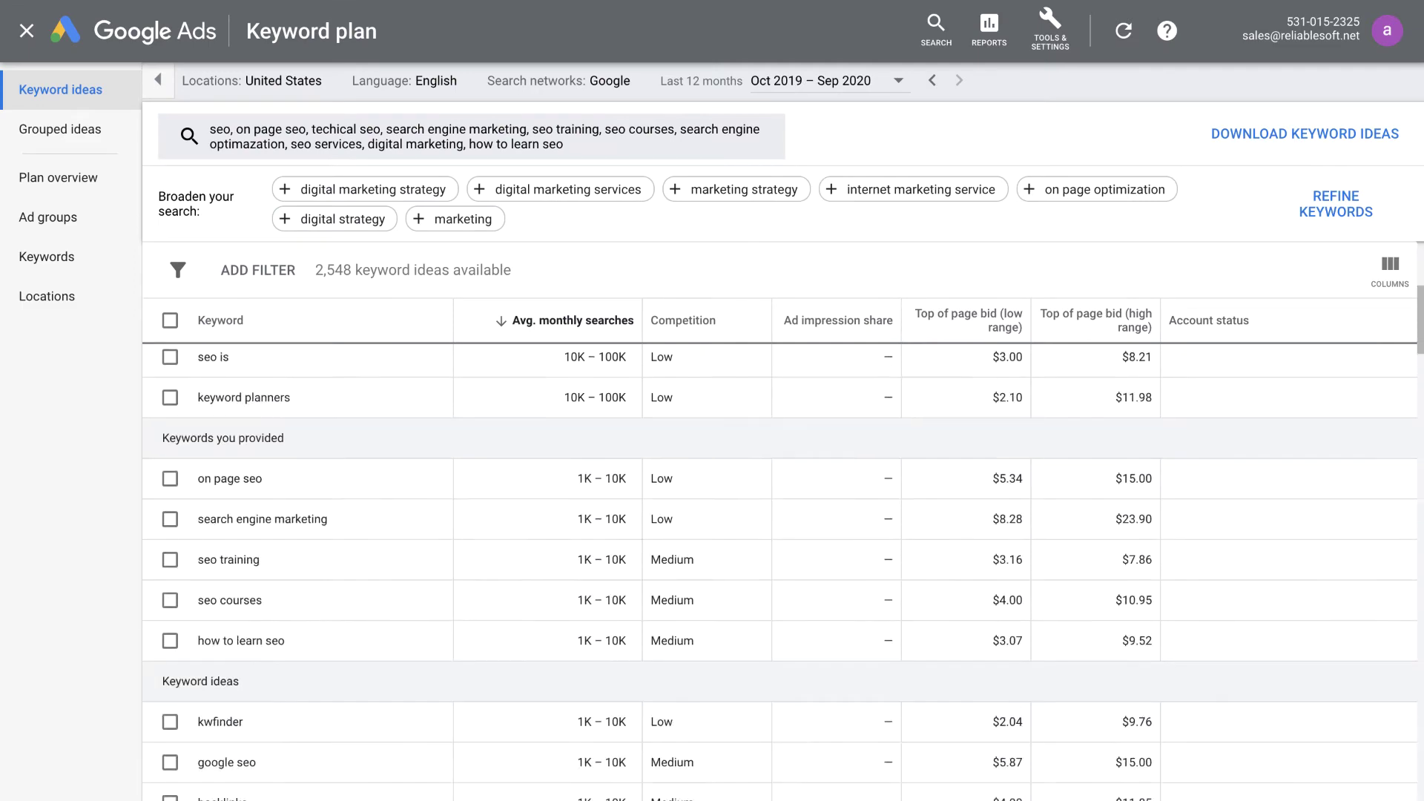
{"action": "scroll", "coordinate": [779, 571], "scroll_direction": "up", "scroll_amount": 5}
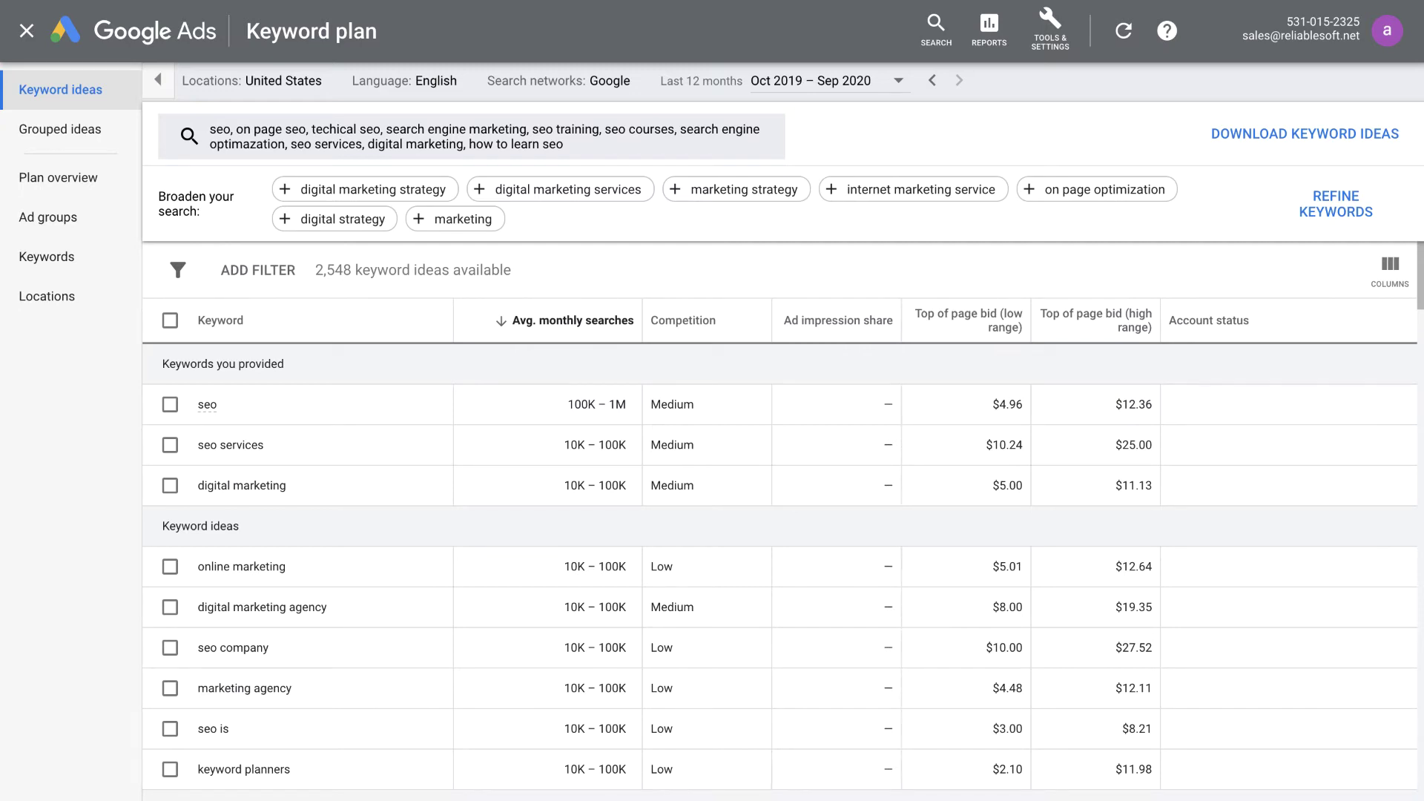
{"action": "left_click", "coordinate": [293, 276]}
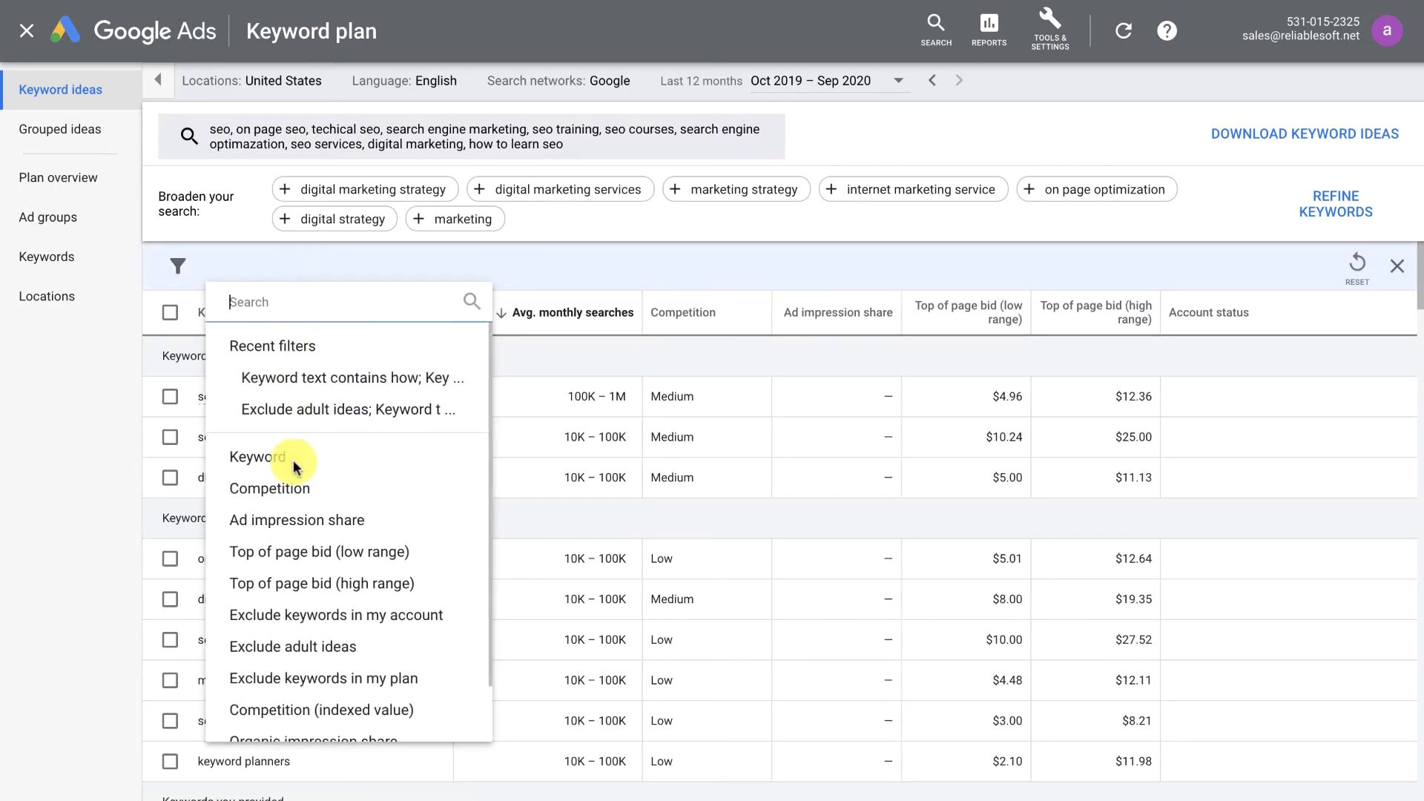
{"action": "left_click", "coordinate": [296, 467]}
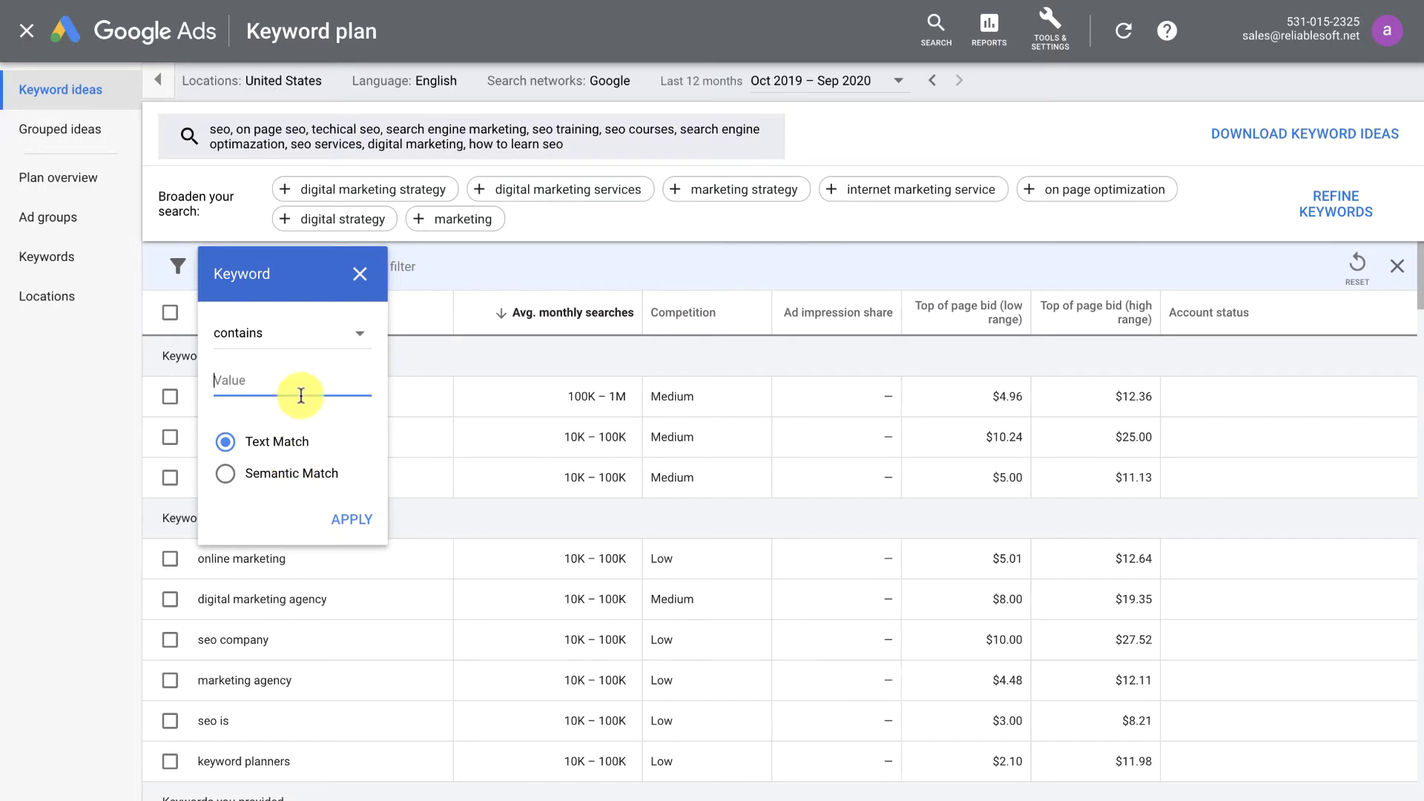
Step: Apply a keyword filter containing 'how', narrowing the list to 19 ideas
{"action": "type", "text": "how"}
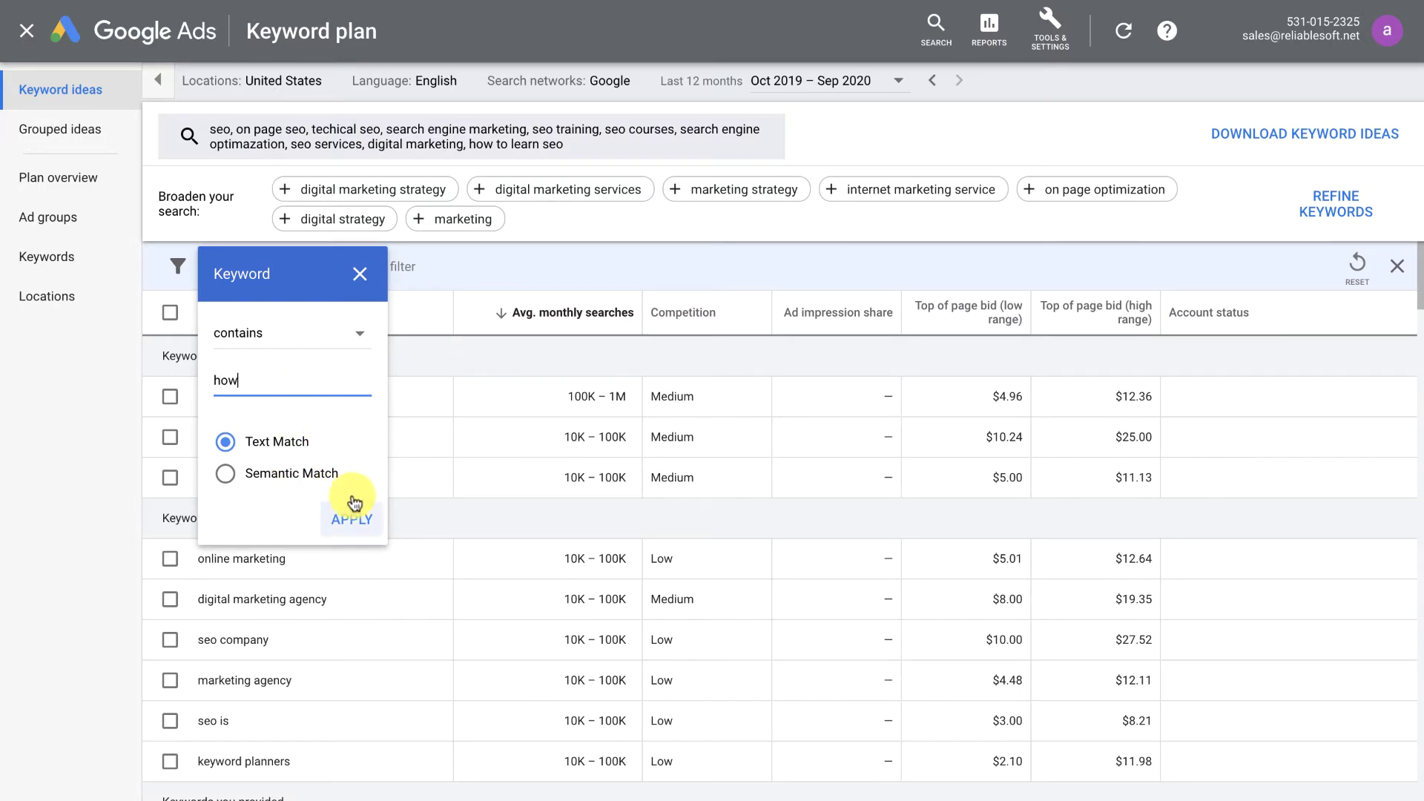
{"action": "left_click", "coordinate": [353, 517]}
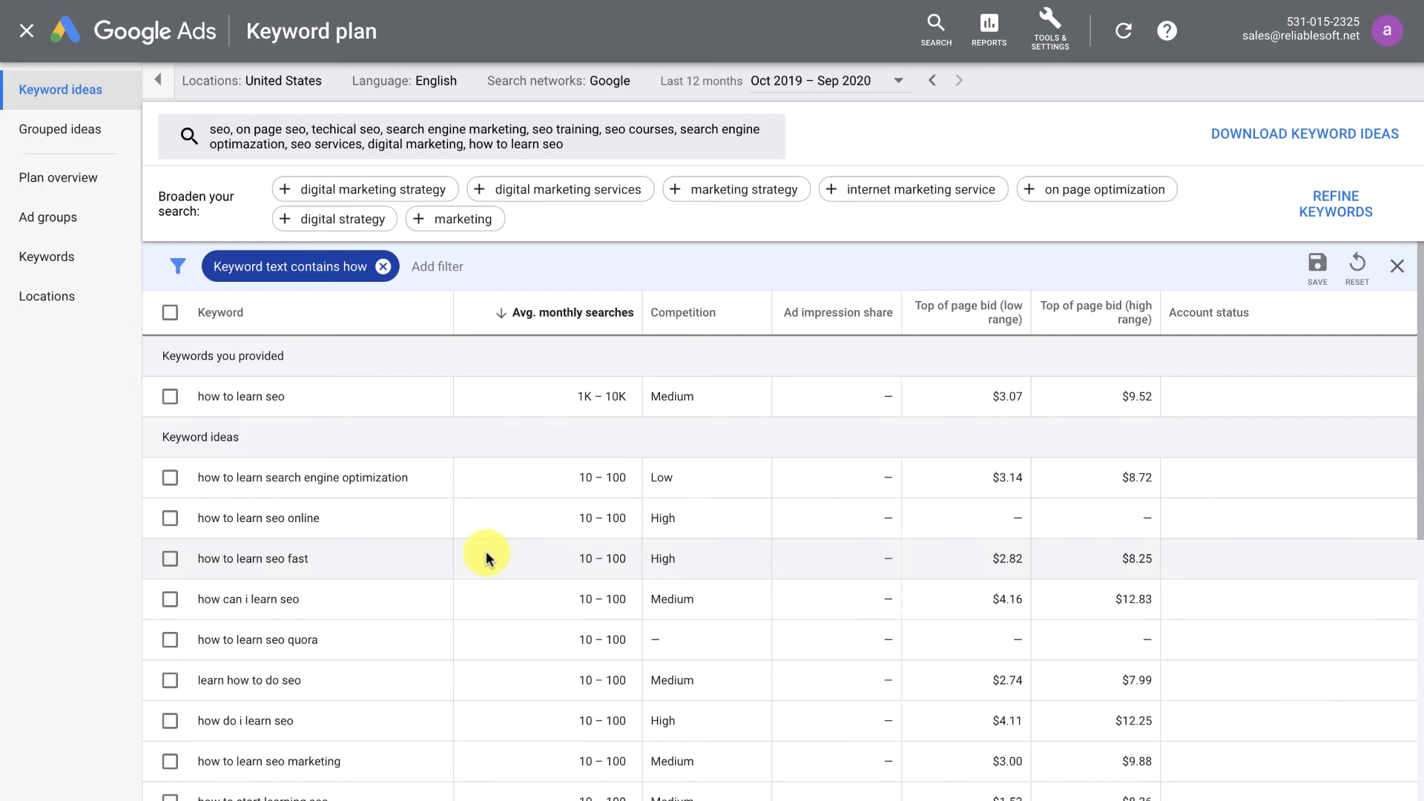
{"action": "scroll", "coordinate": [433, 534], "scroll_direction": "down", "scroll_amount": 2}
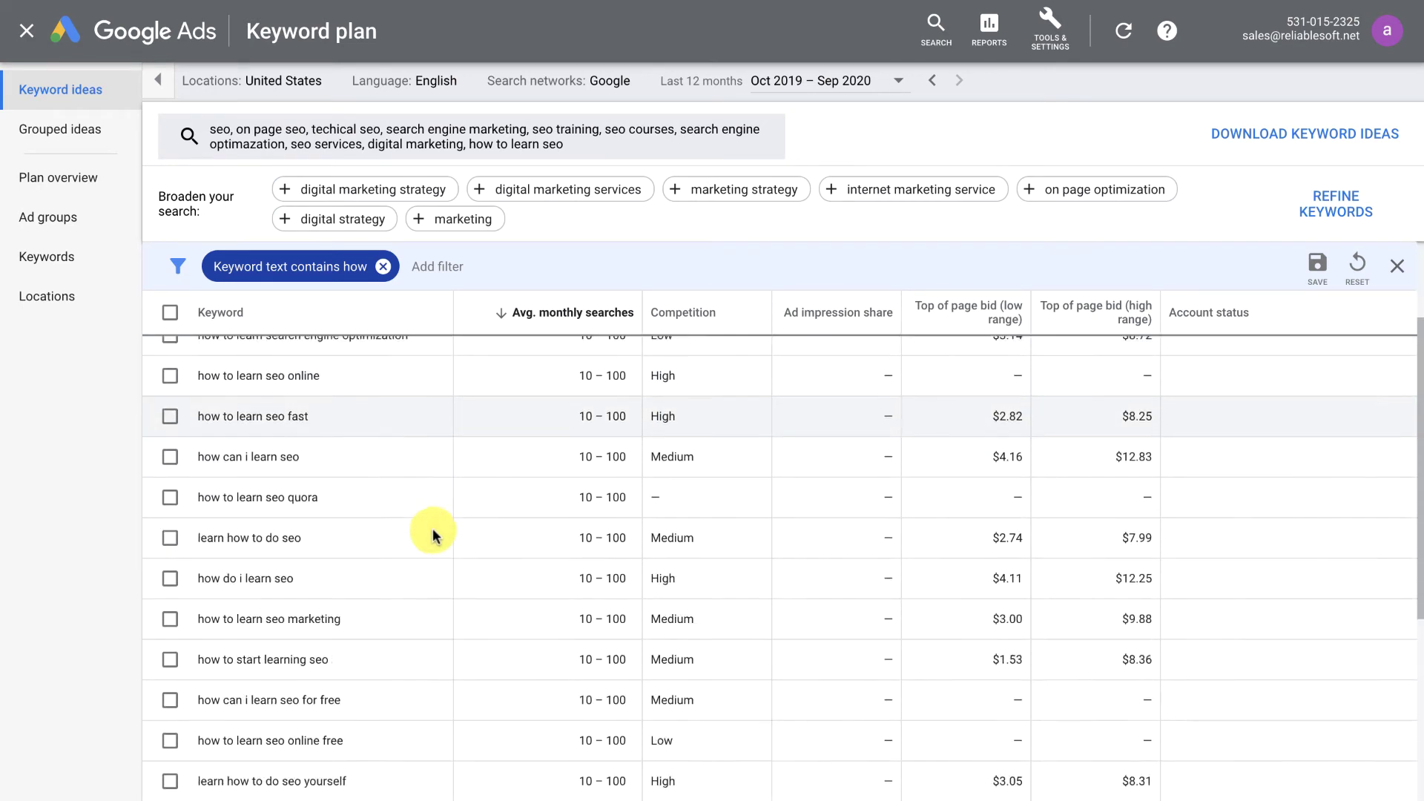
{"action": "scroll", "coordinate": [434, 536], "scroll_direction": "down", "scroll_amount": 1}
{"action": "scroll", "coordinate": [434, 535], "scroll_direction": "down", "scroll_amount": 4}
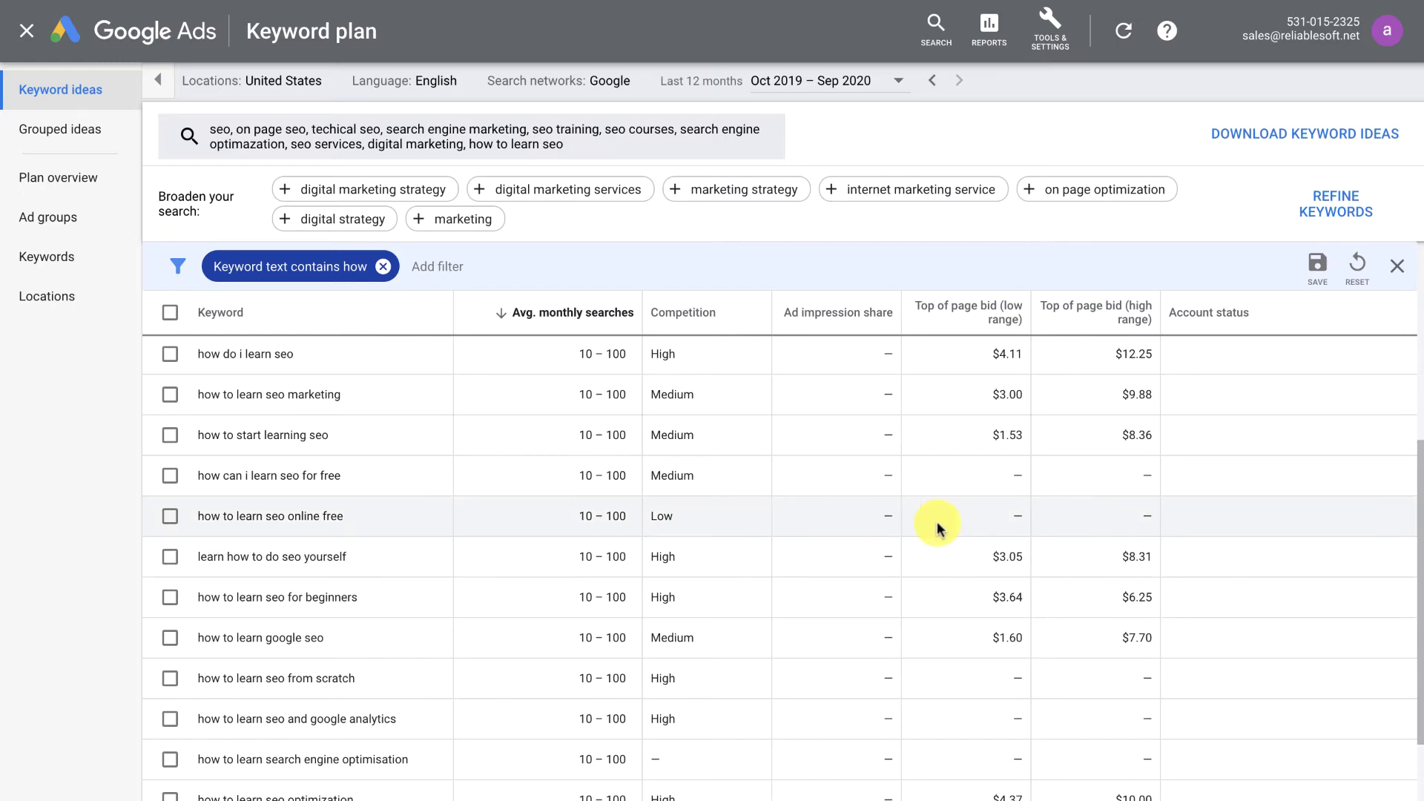
{"action": "scroll", "coordinate": [939, 525], "scroll_direction": "up", "scroll_amount": 8}
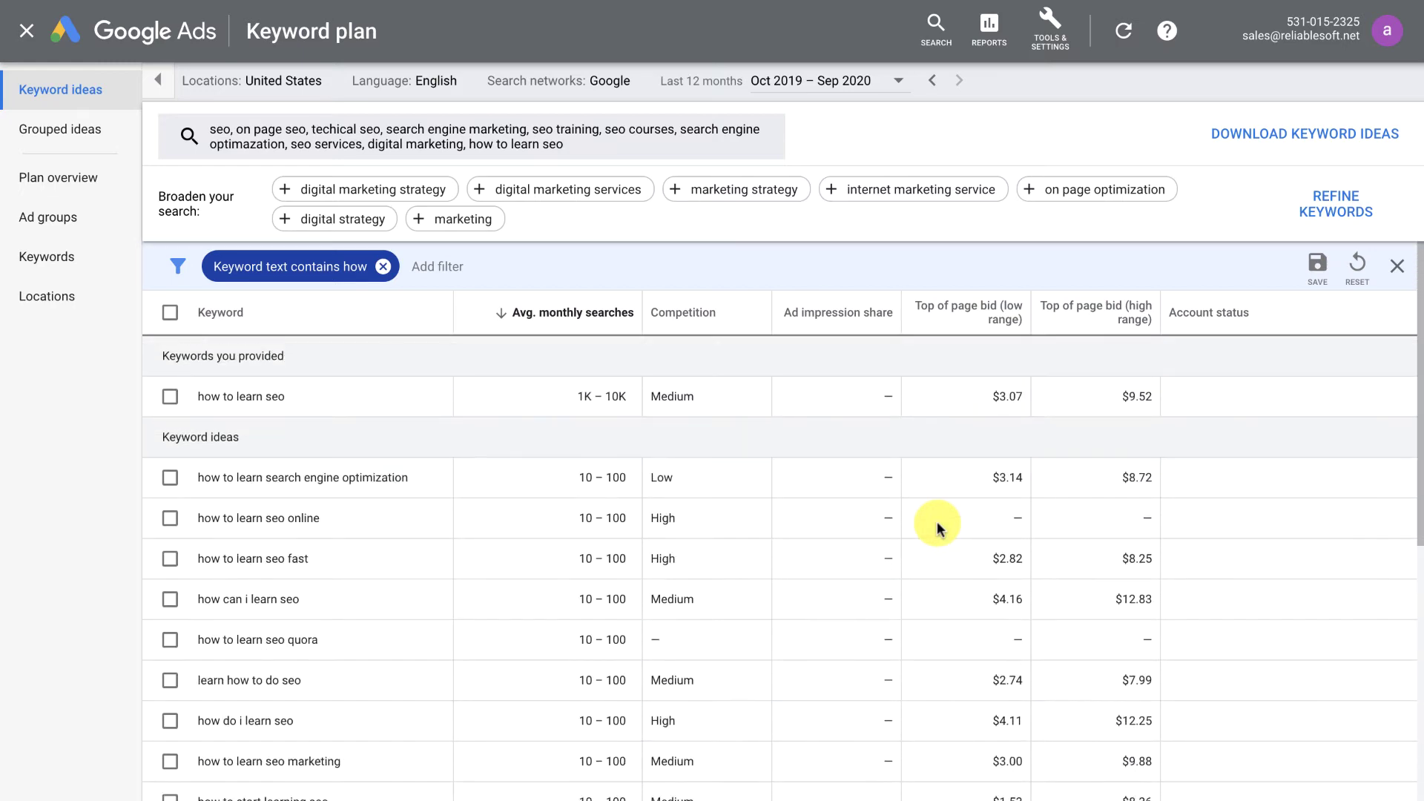
Step: Sort the ideas by top-of-page bid (high range), highest first at $12.83
{"action": "left_click", "coordinate": [1090, 310]}
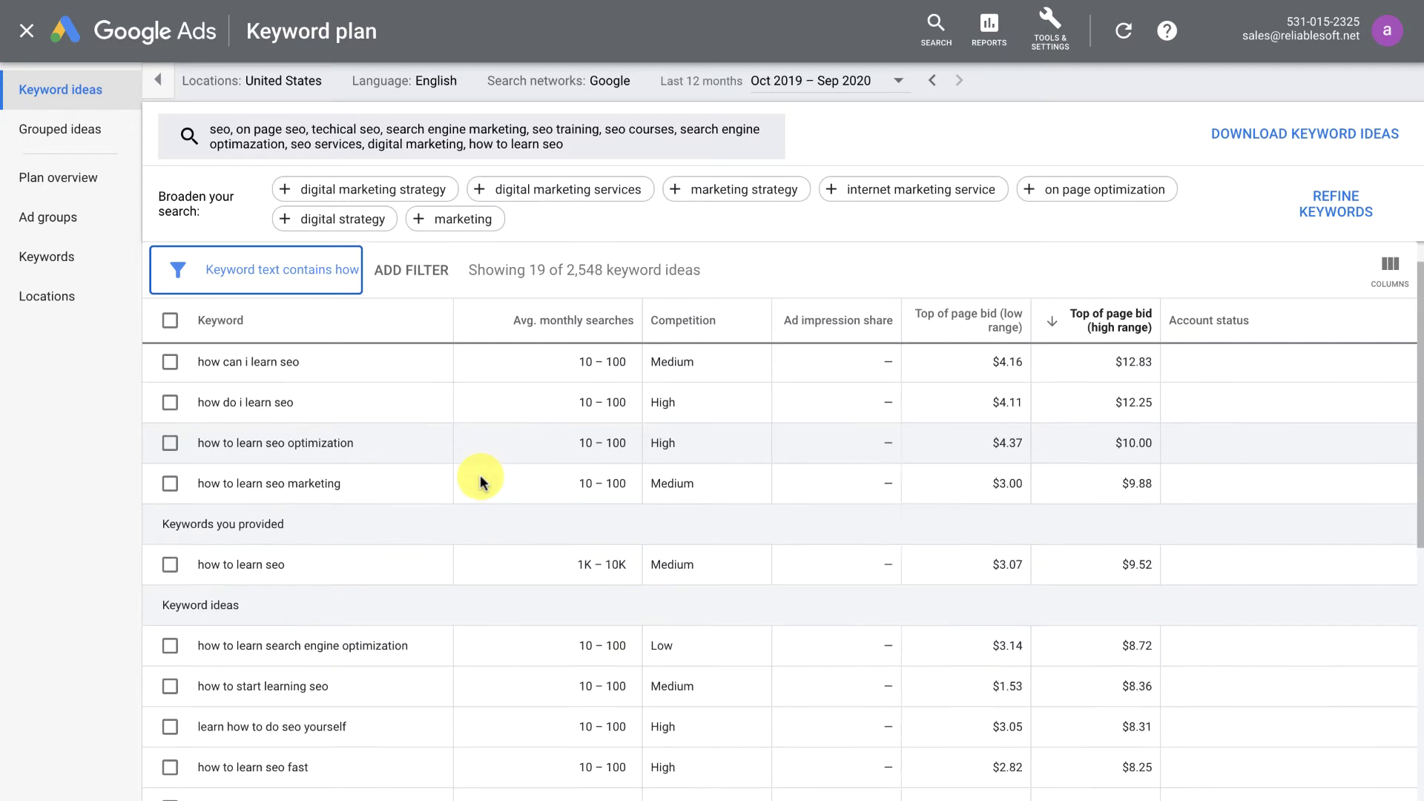
{"action": "scroll", "coordinate": [479, 474], "scroll_direction": "down", "scroll_amount": 1}
{"action": "scroll", "coordinate": [479, 474], "scroll_direction": "up", "scroll_amount": 1}
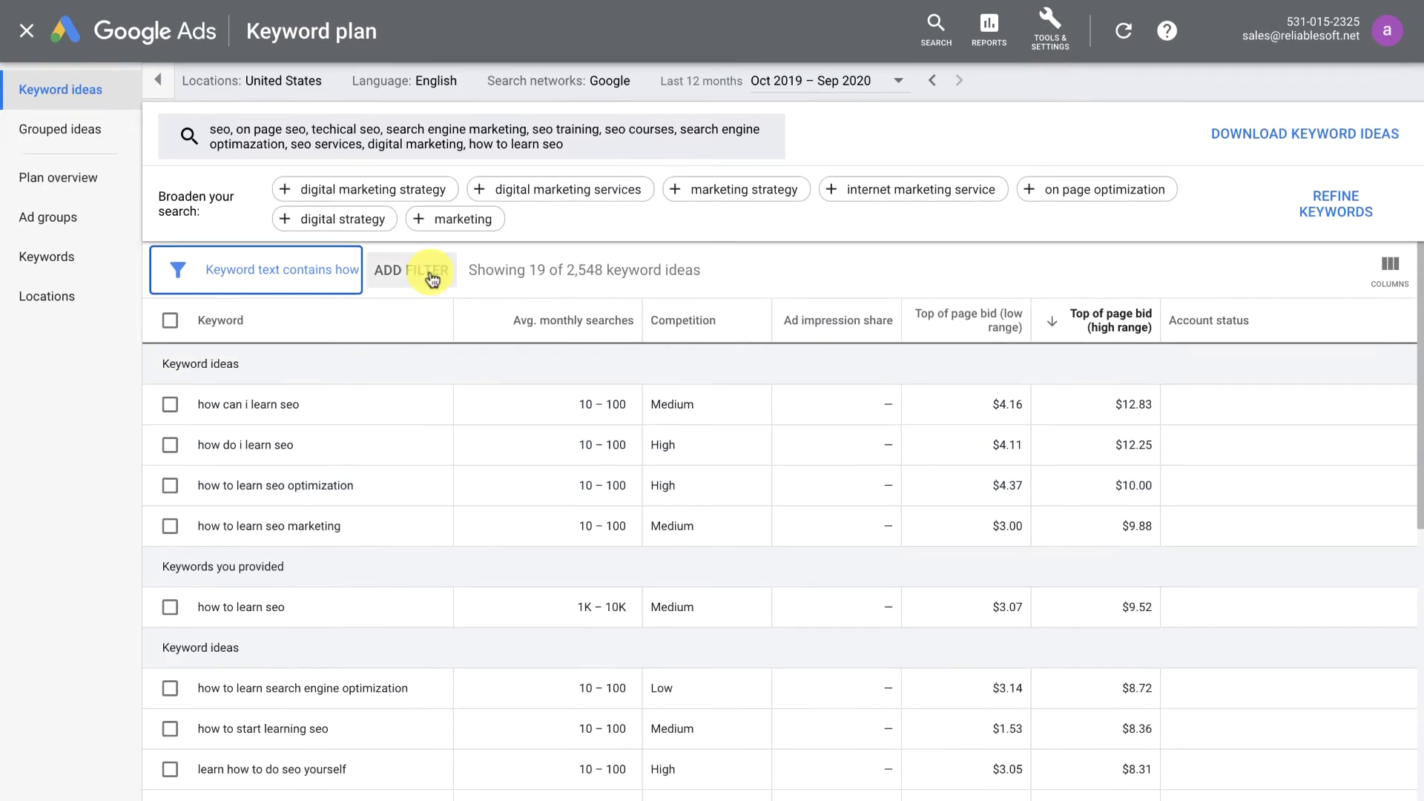
Step: Add a second text-match keyword filter containing 'best'
{"action": "left_click", "coordinate": [430, 278]}
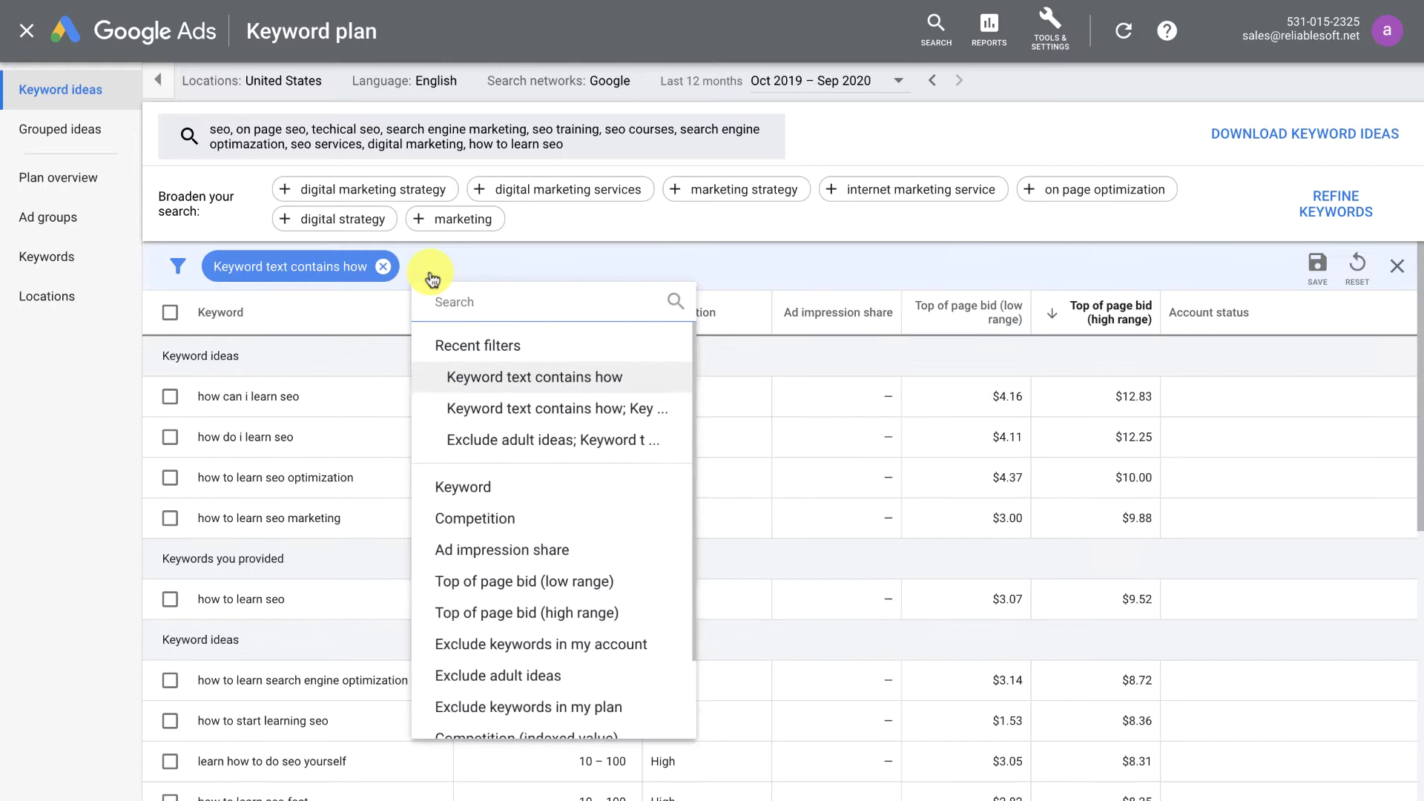
{"action": "left_click", "coordinate": [474, 486]}
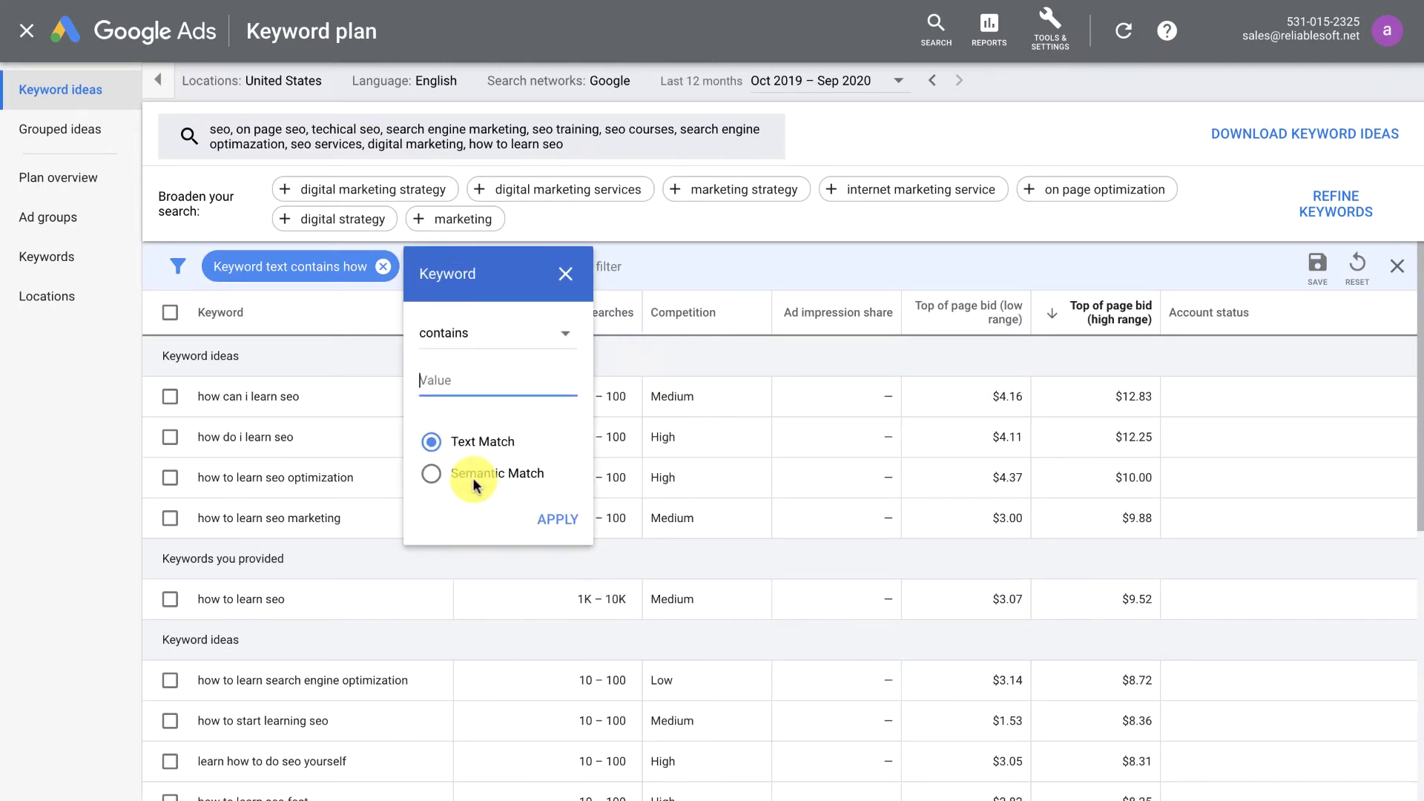
{"action": "type", "text": "best"}
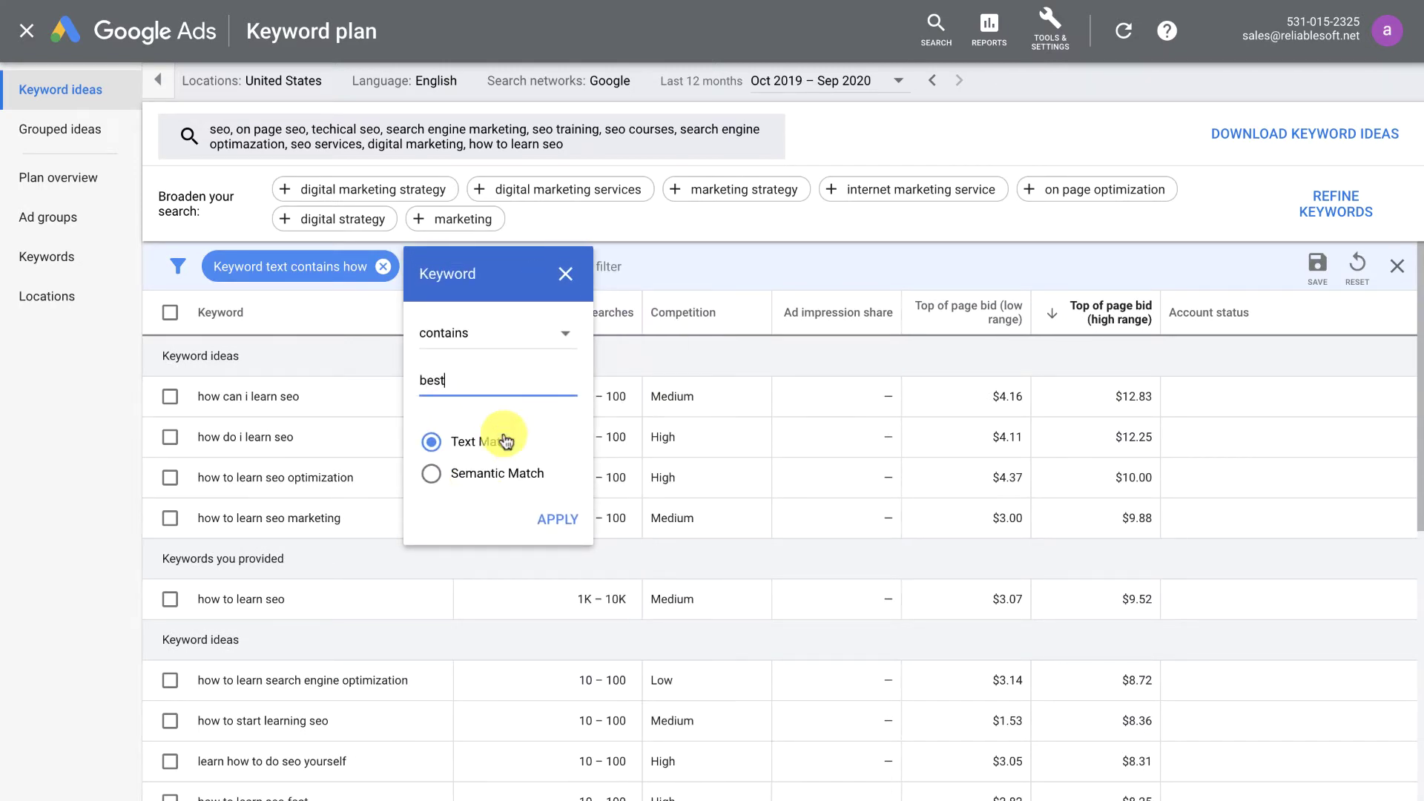
{"action": "left_click", "coordinate": [557, 519]}
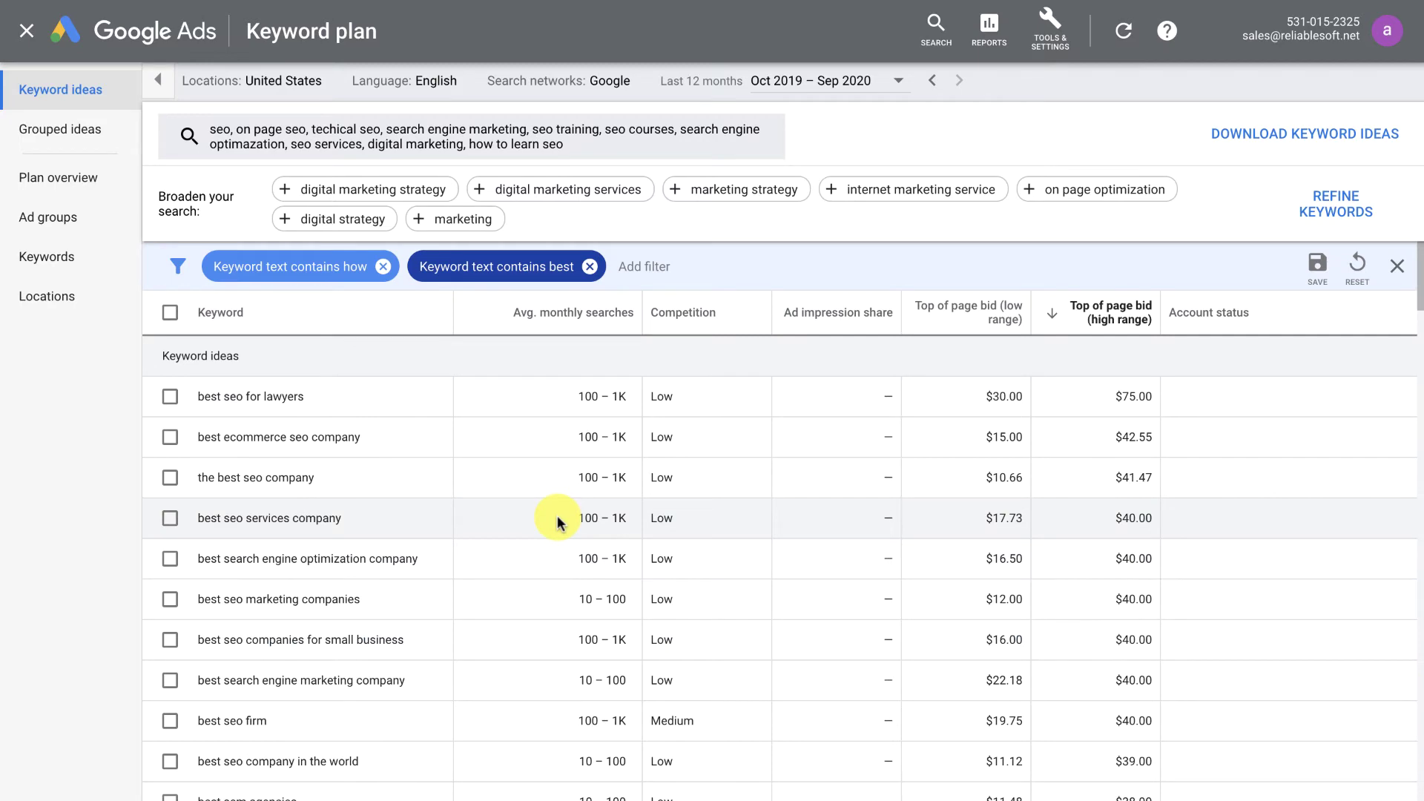
{"action": "scroll", "coordinate": [557, 522], "scroll_direction": "down", "scroll_amount": 4}
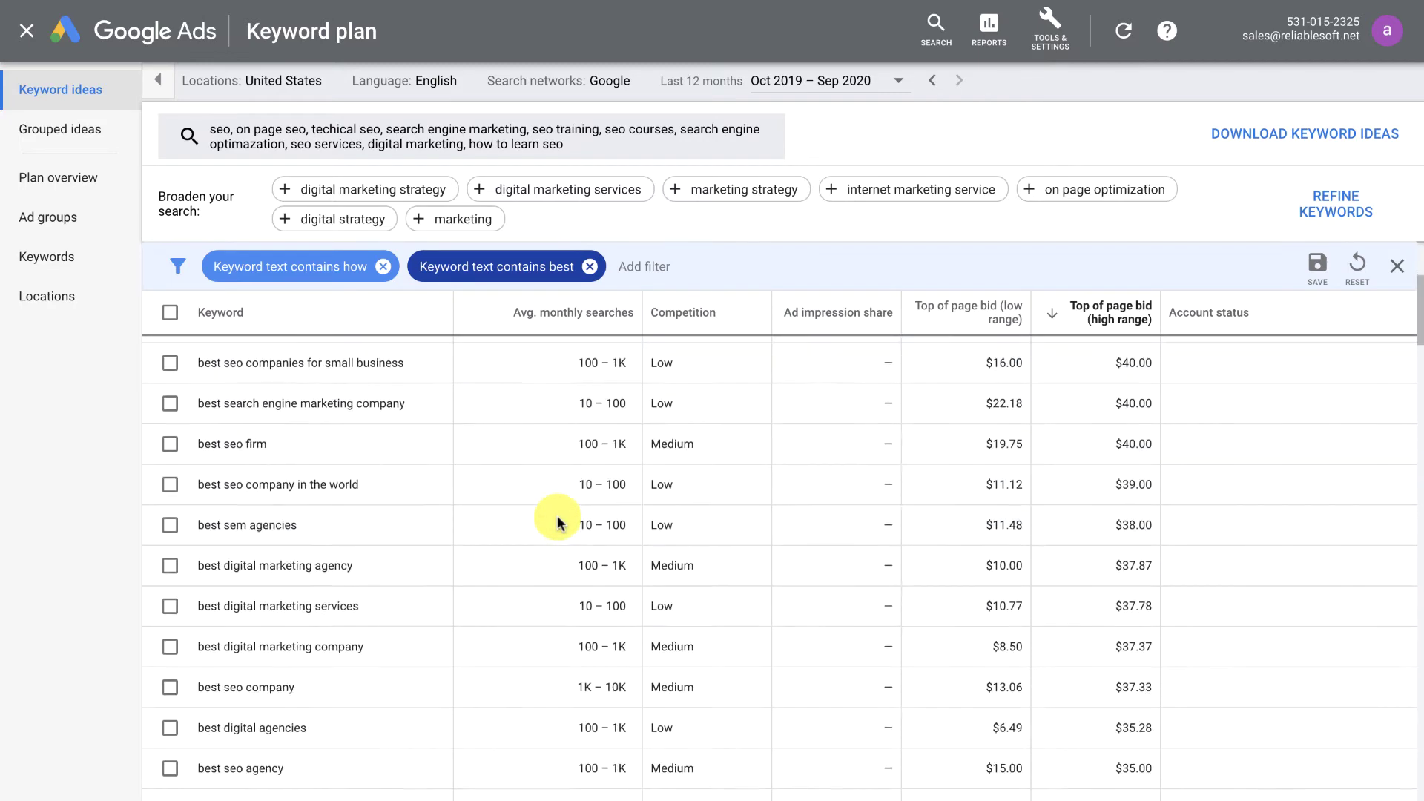
{"action": "scroll", "coordinate": [556, 522], "scroll_direction": "down", "scroll_amount": 4}
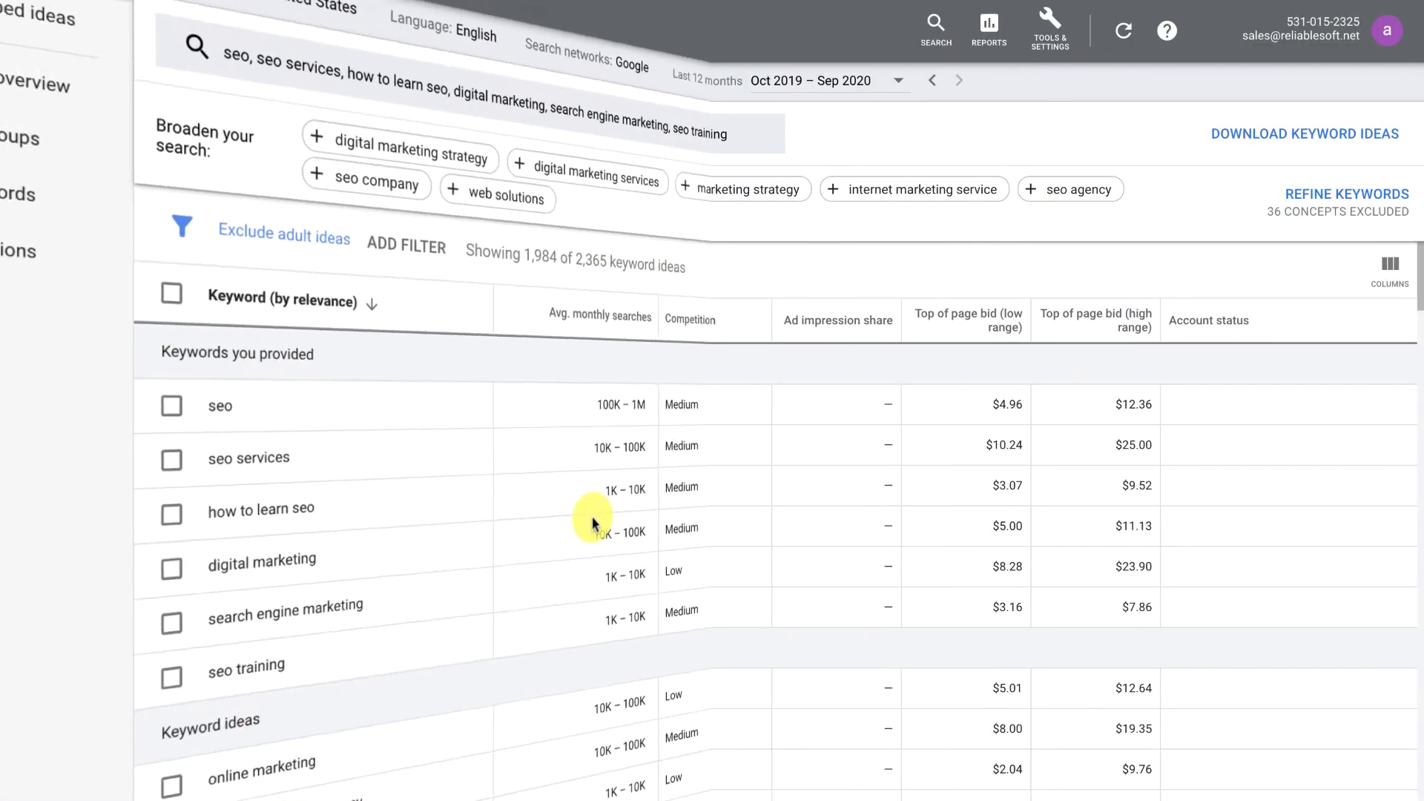
Step: Select the digital marketing agency, seo training, seo company and backlinks keyword ideas
{"action": "mouse_move", "coordinate": [562, 324]}
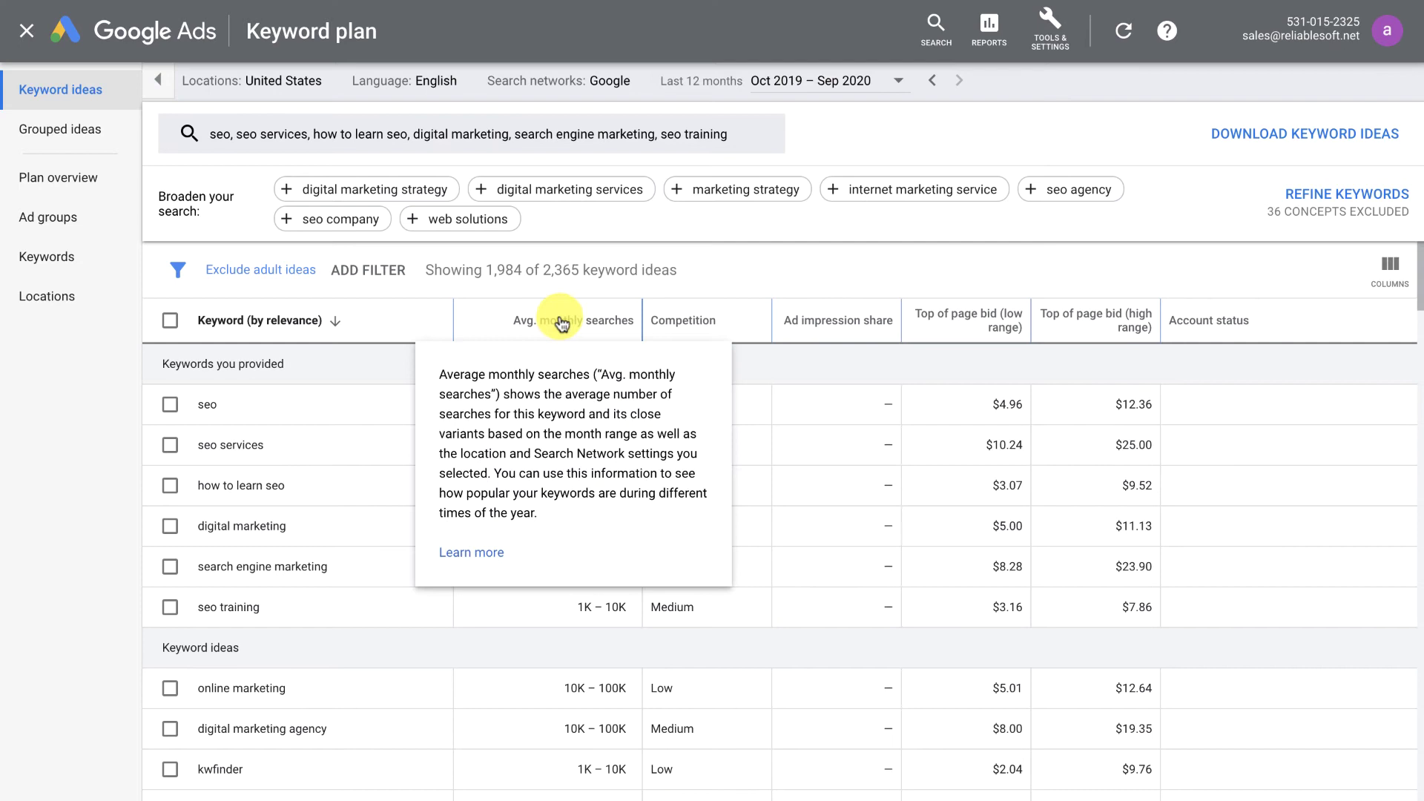
{"action": "scroll", "coordinate": [560, 493], "scroll_direction": "down", "scroll_amount": 3}
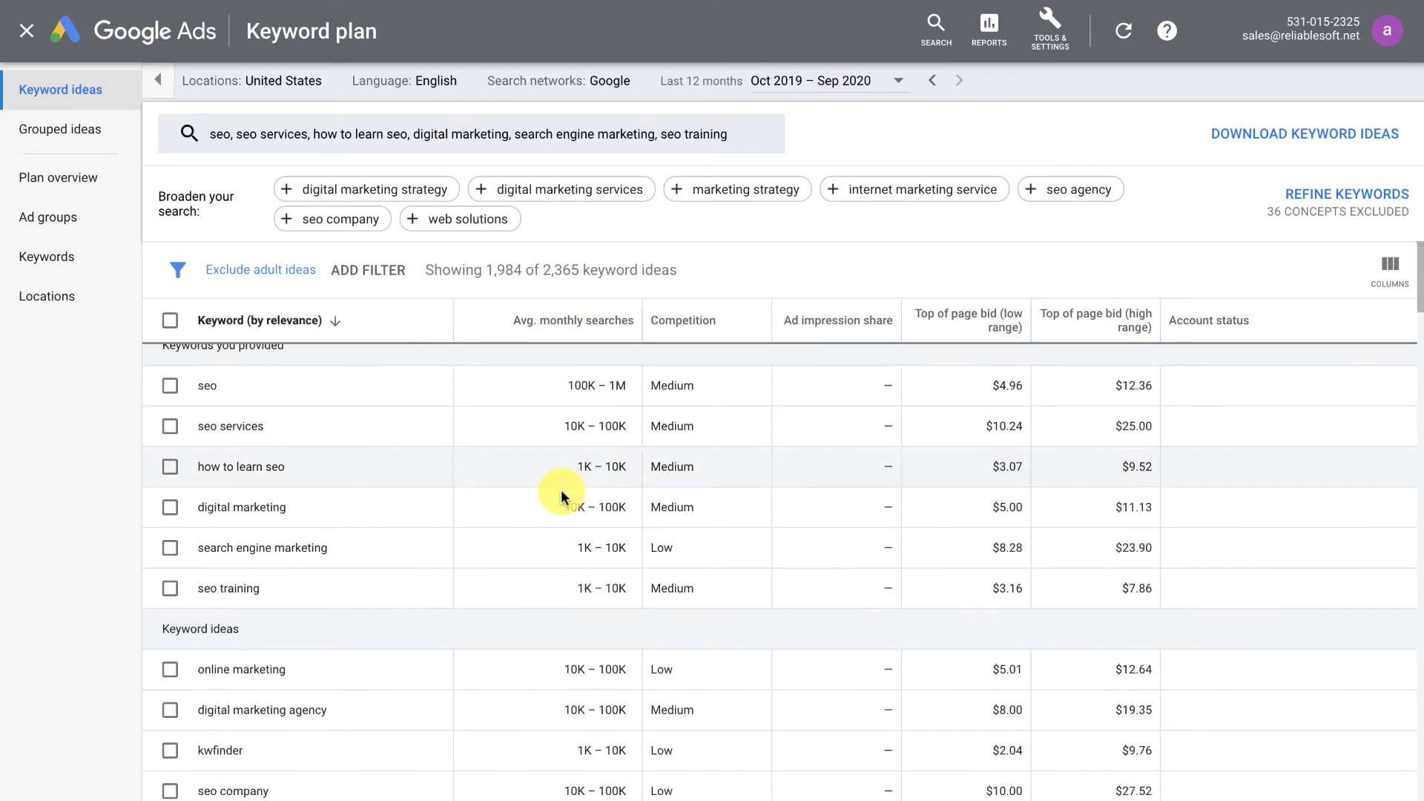
{"action": "scroll", "coordinate": [562, 495], "scroll_direction": "down", "scroll_amount": 3}
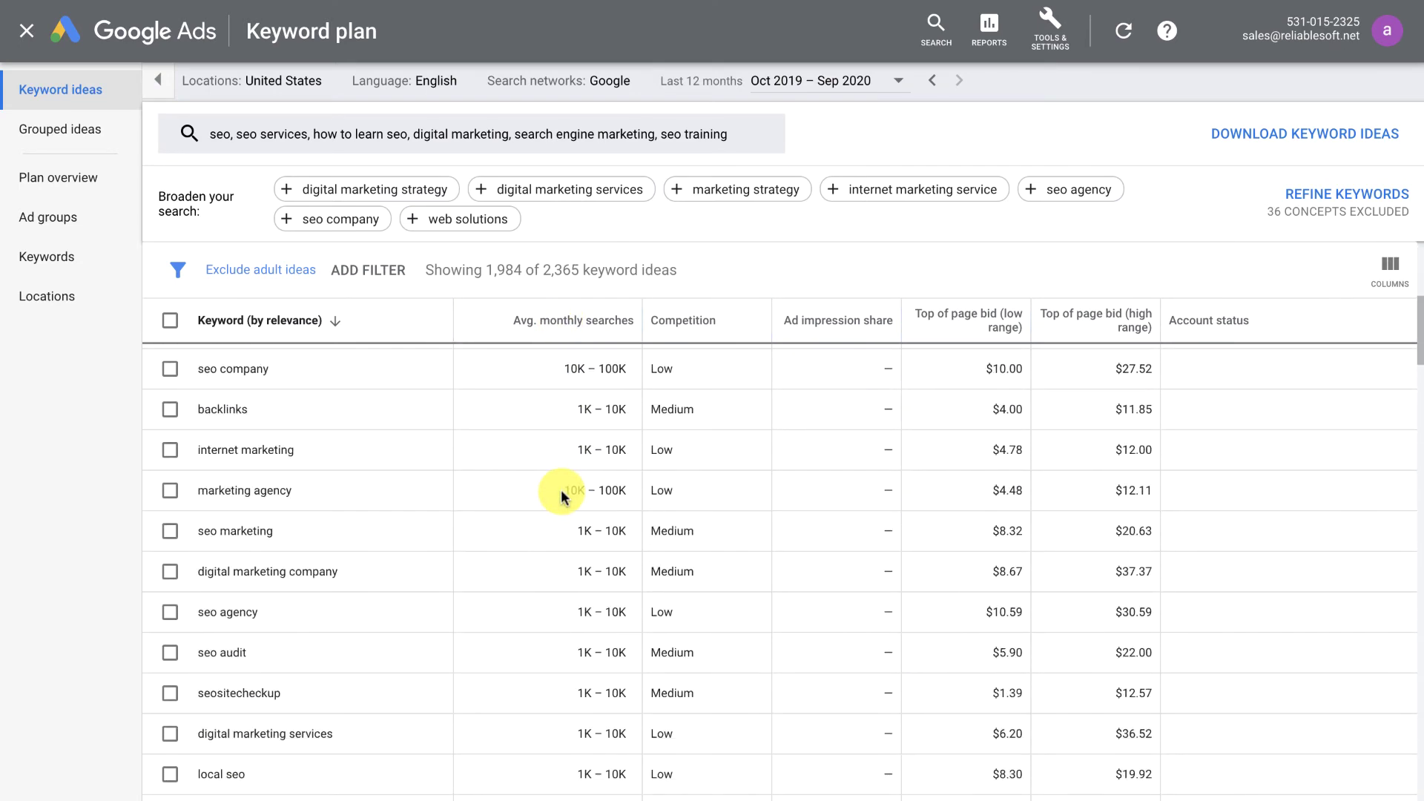
{"action": "scroll", "coordinate": [562, 496], "scroll_direction": "up", "scroll_amount": 3}
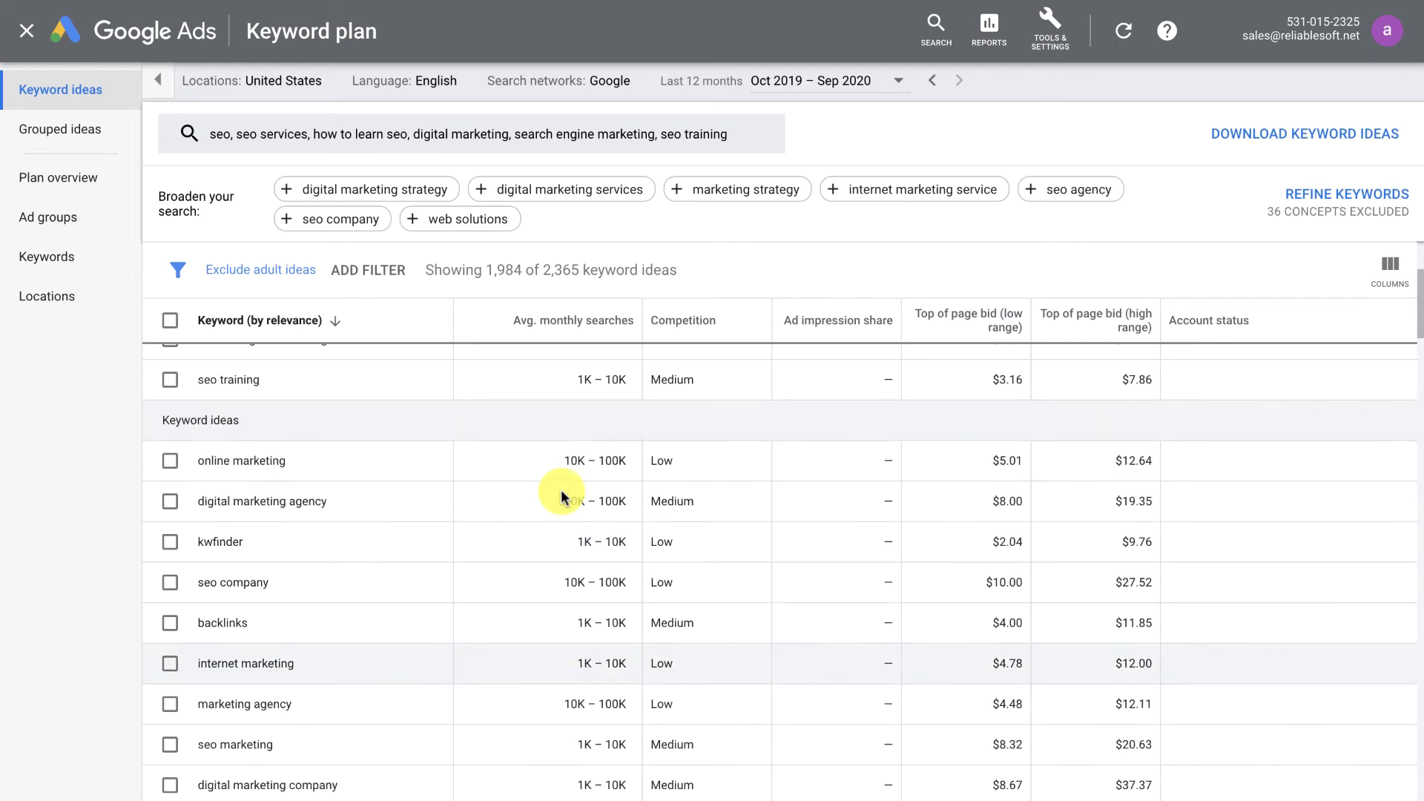
{"action": "left_click", "coordinate": [171, 320]}
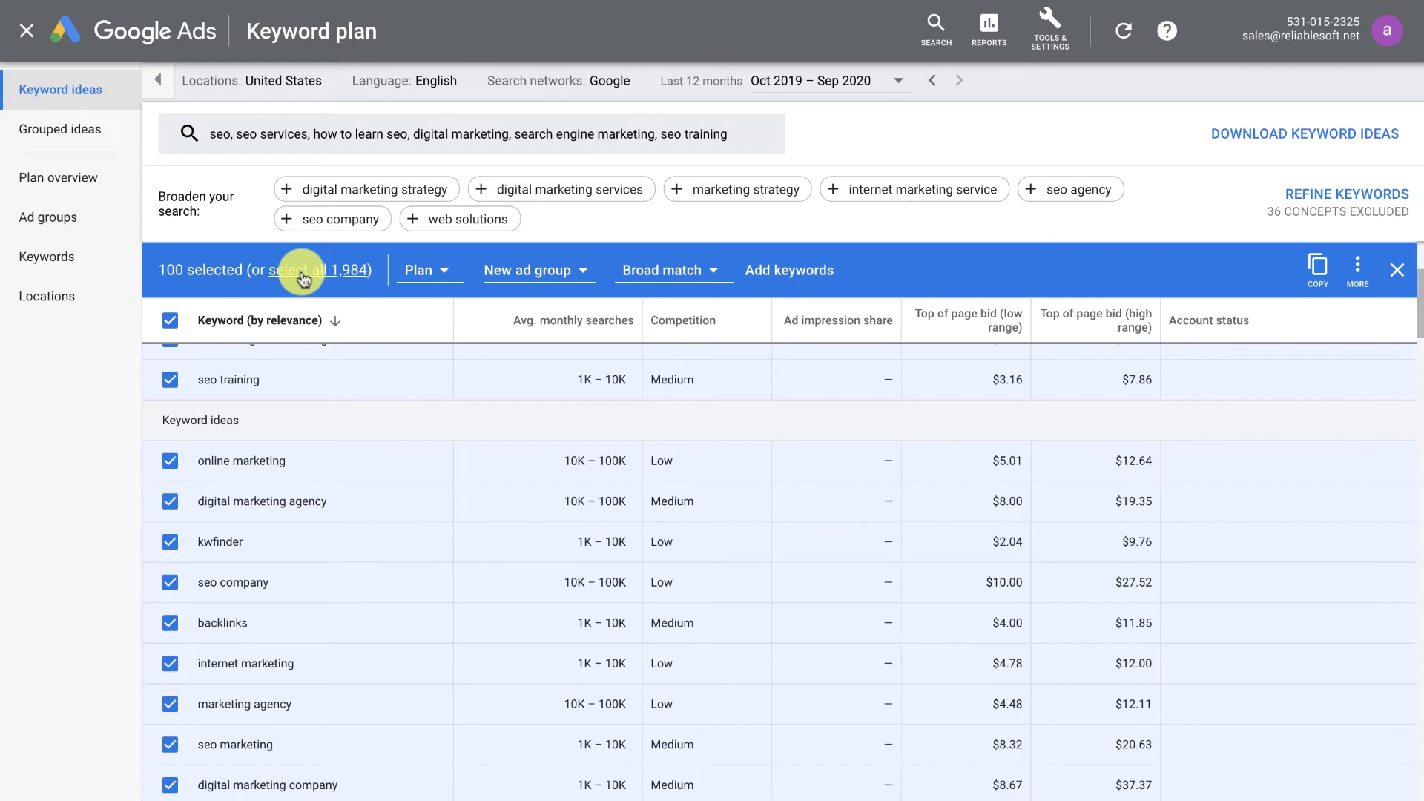
{"action": "left_click", "coordinate": [170, 320]}
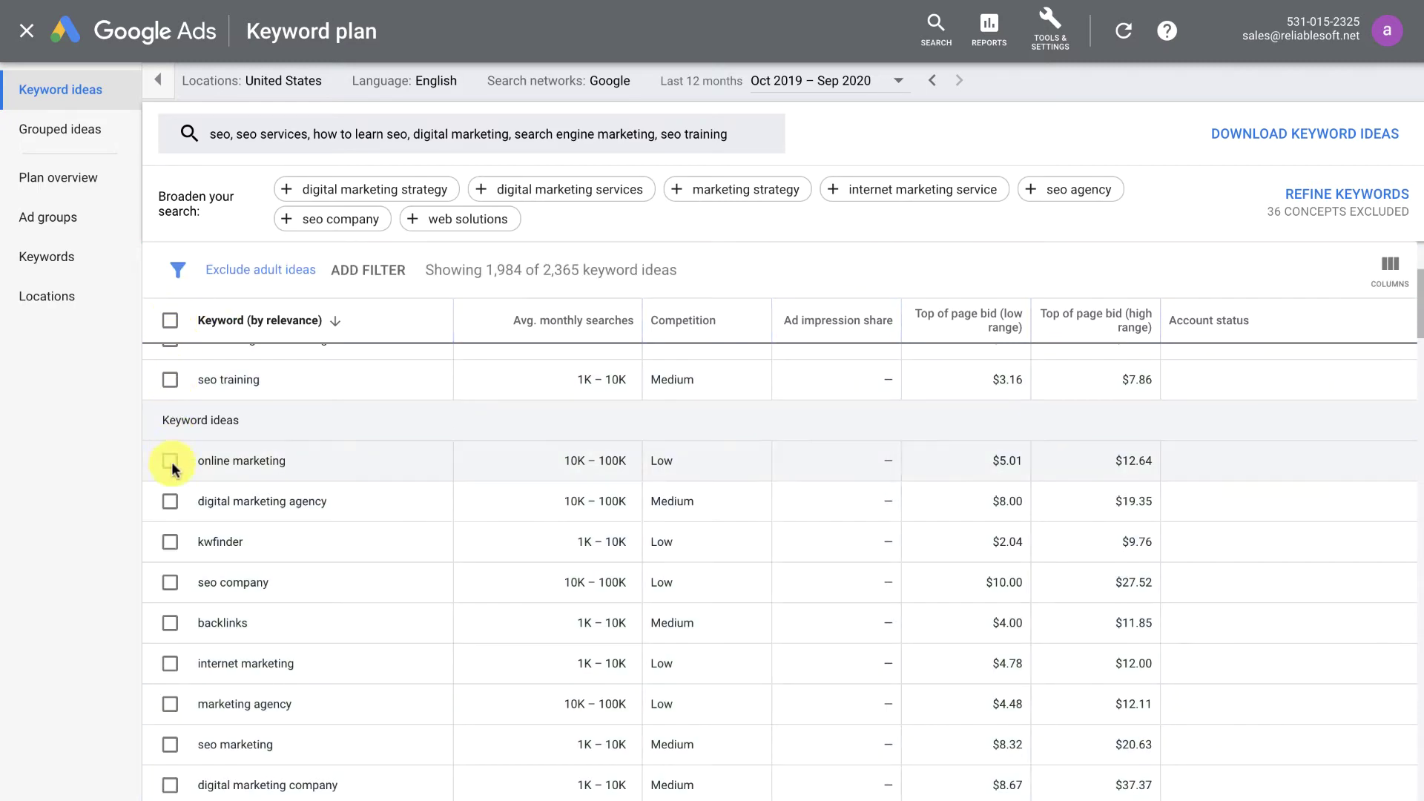
{"action": "left_click", "coordinate": [170, 502]}
{"action": "left_click", "coordinate": [170, 380]}
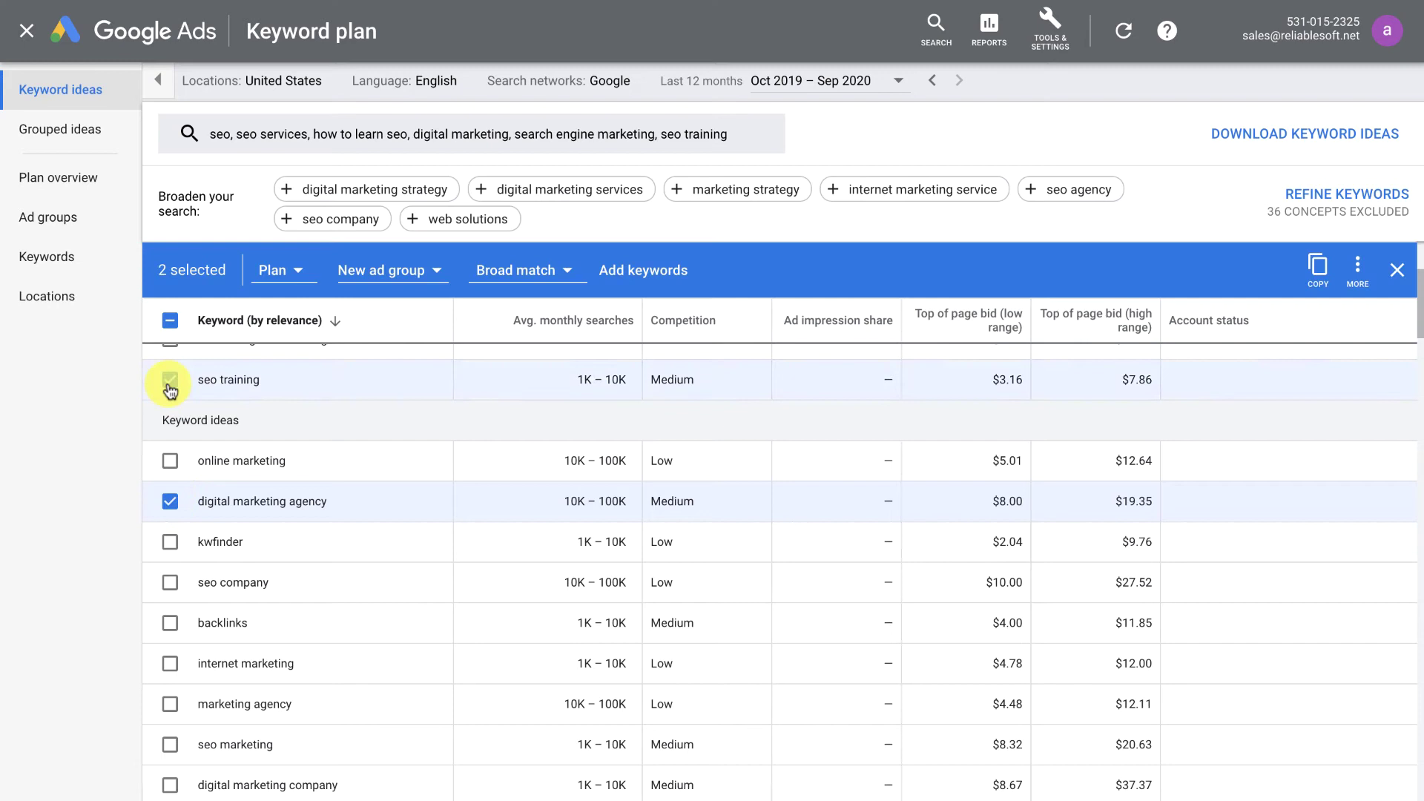
{"action": "left_click", "coordinate": [170, 583]}
{"action": "left_click", "coordinate": [170, 623]}
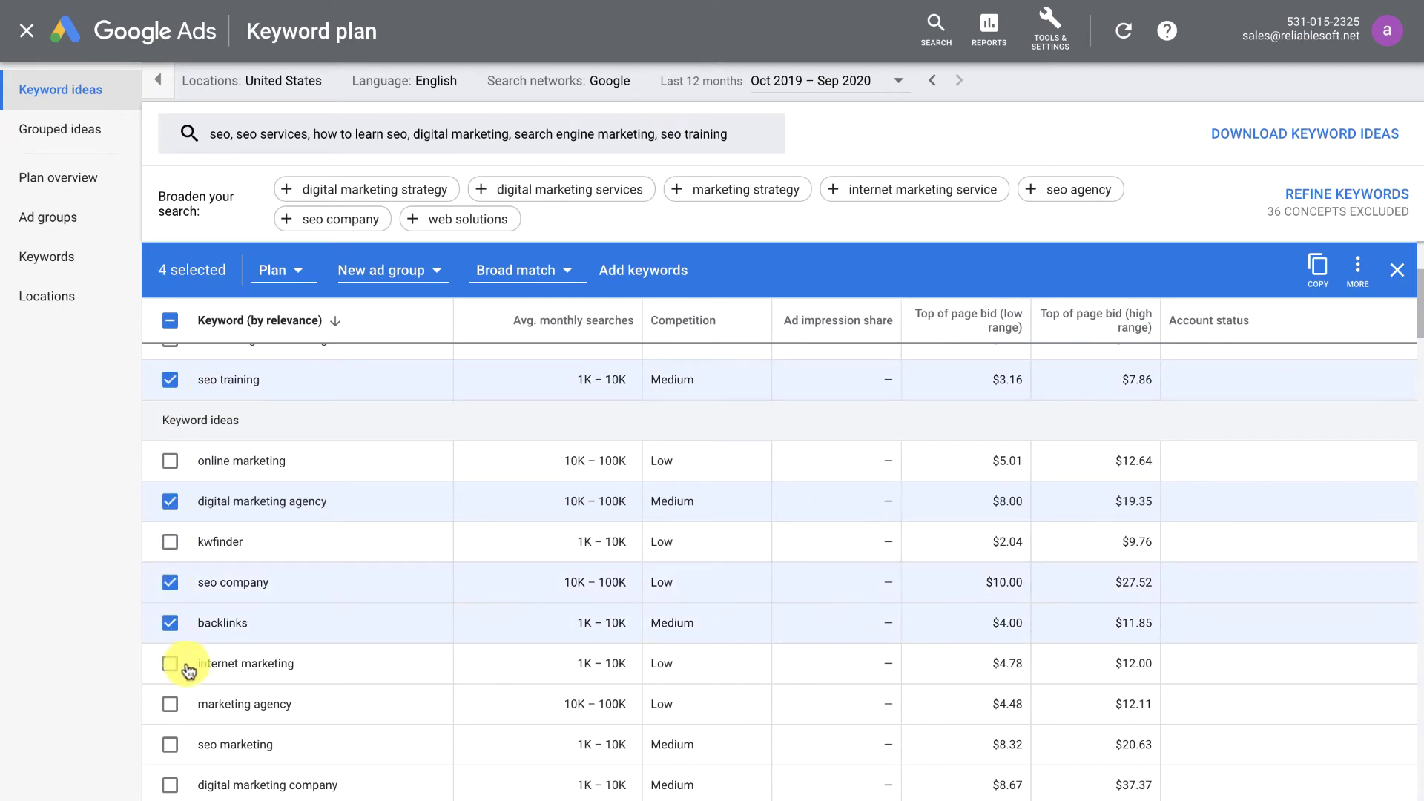
Step: Also select seo marketing, digital marketing and how to learn seo, then add all seven to the plan
{"action": "scroll", "coordinate": [190, 671], "scroll_direction": "down", "scroll_amount": 2}
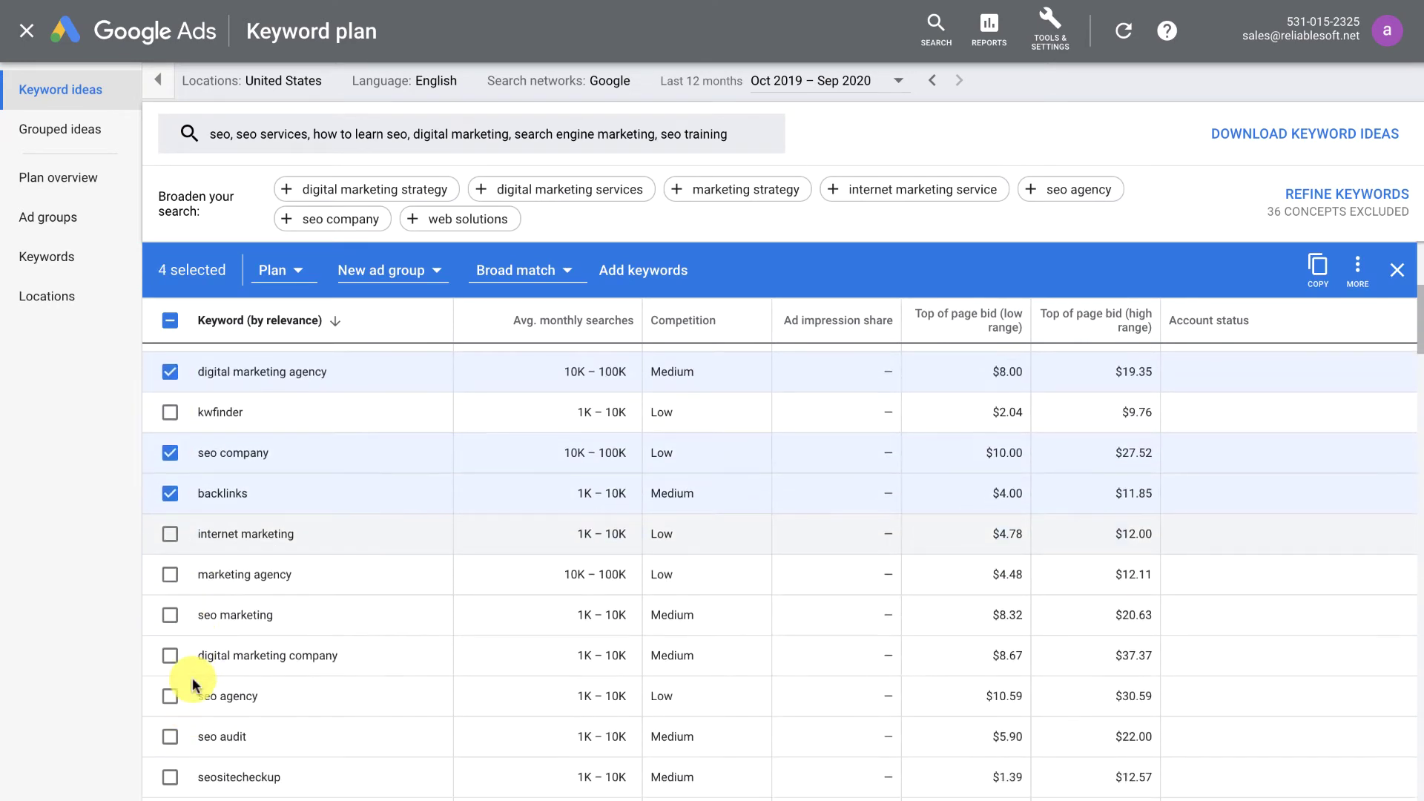
{"action": "left_click", "coordinate": [169, 615]}
{"action": "scroll", "coordinate": [204, 605], "scroll_direction": "up", "scroll_amount": 4}
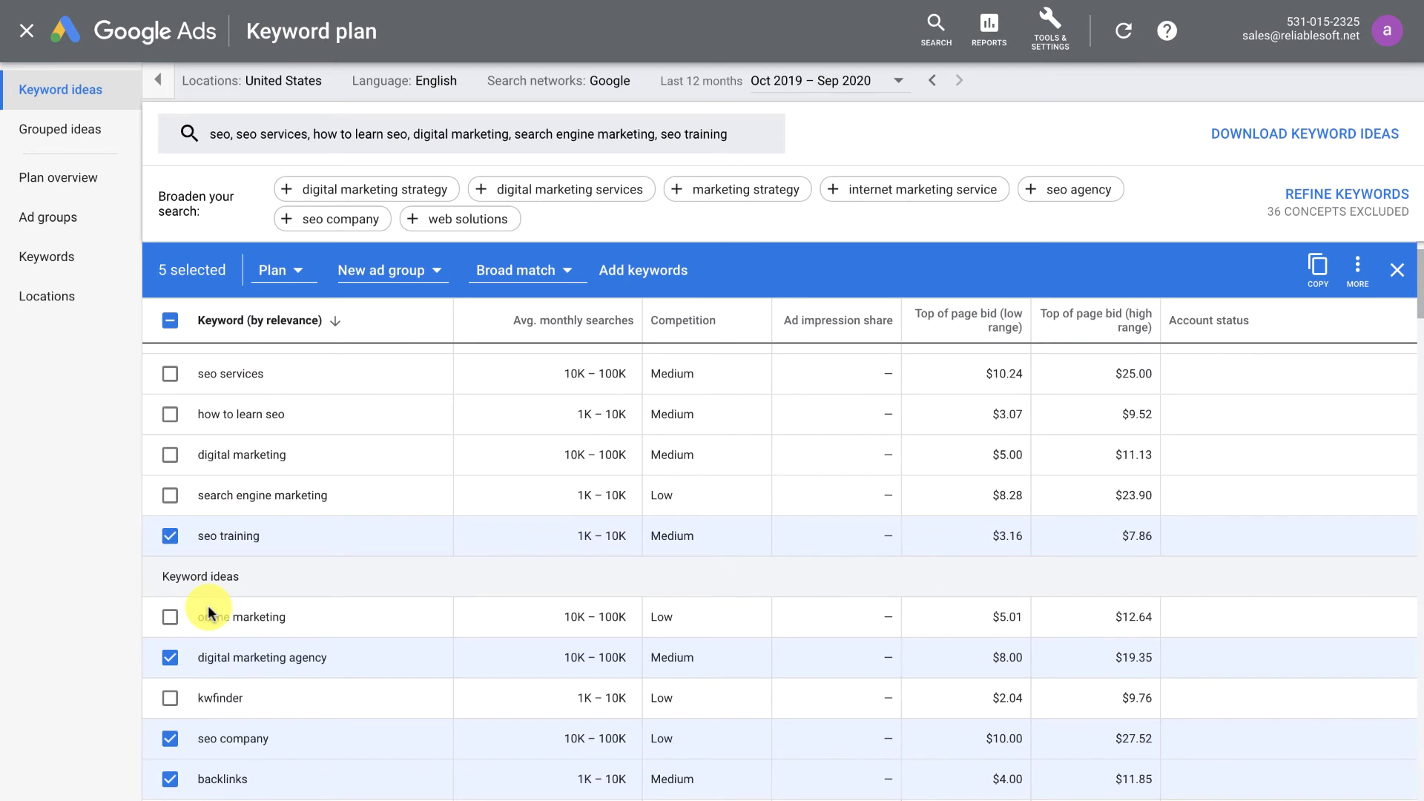
{"action": "left_click", "coordinate": [170, 455]}
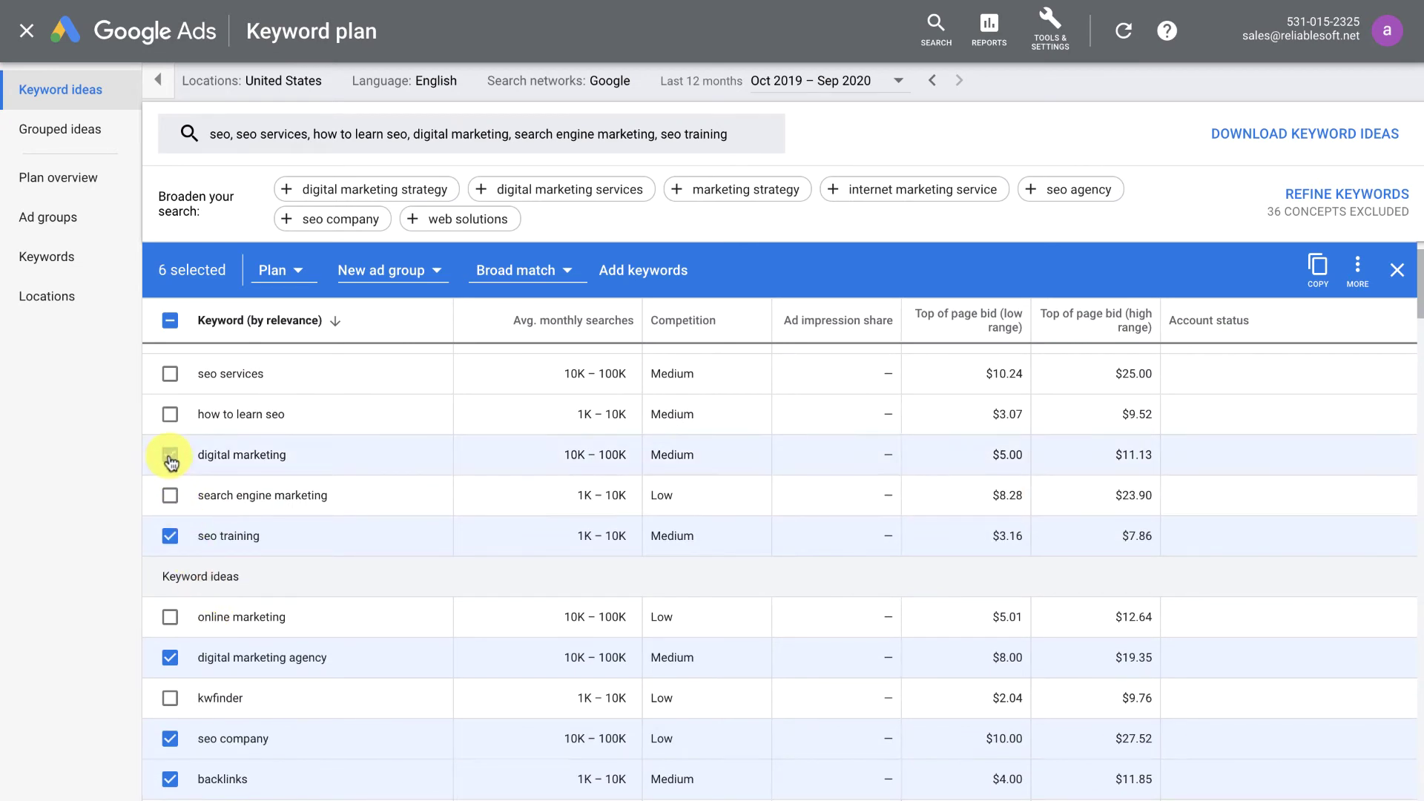
{"action": "left_click", "coordinate": [170, 413]}
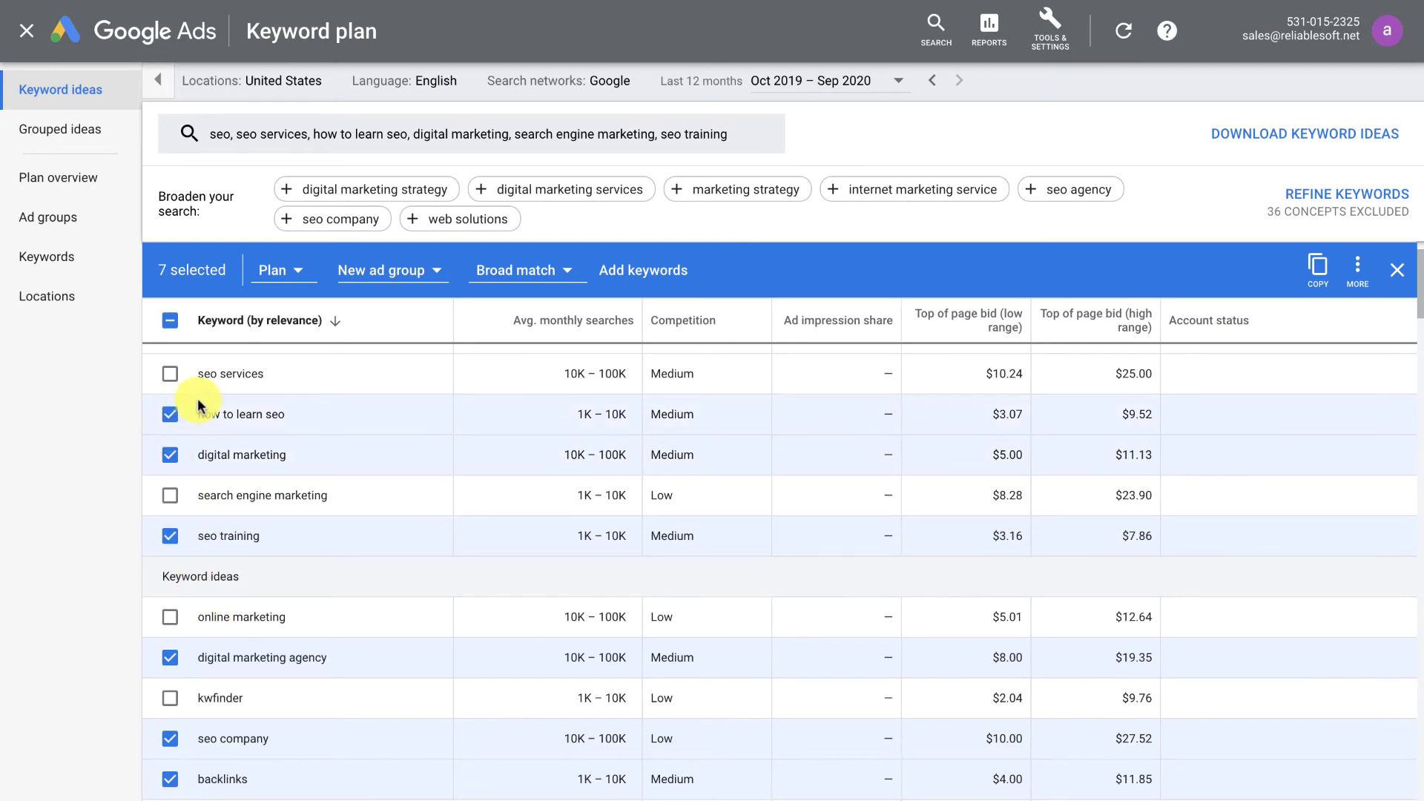
{"action": "left_click", "coordinate": [642, 273]}
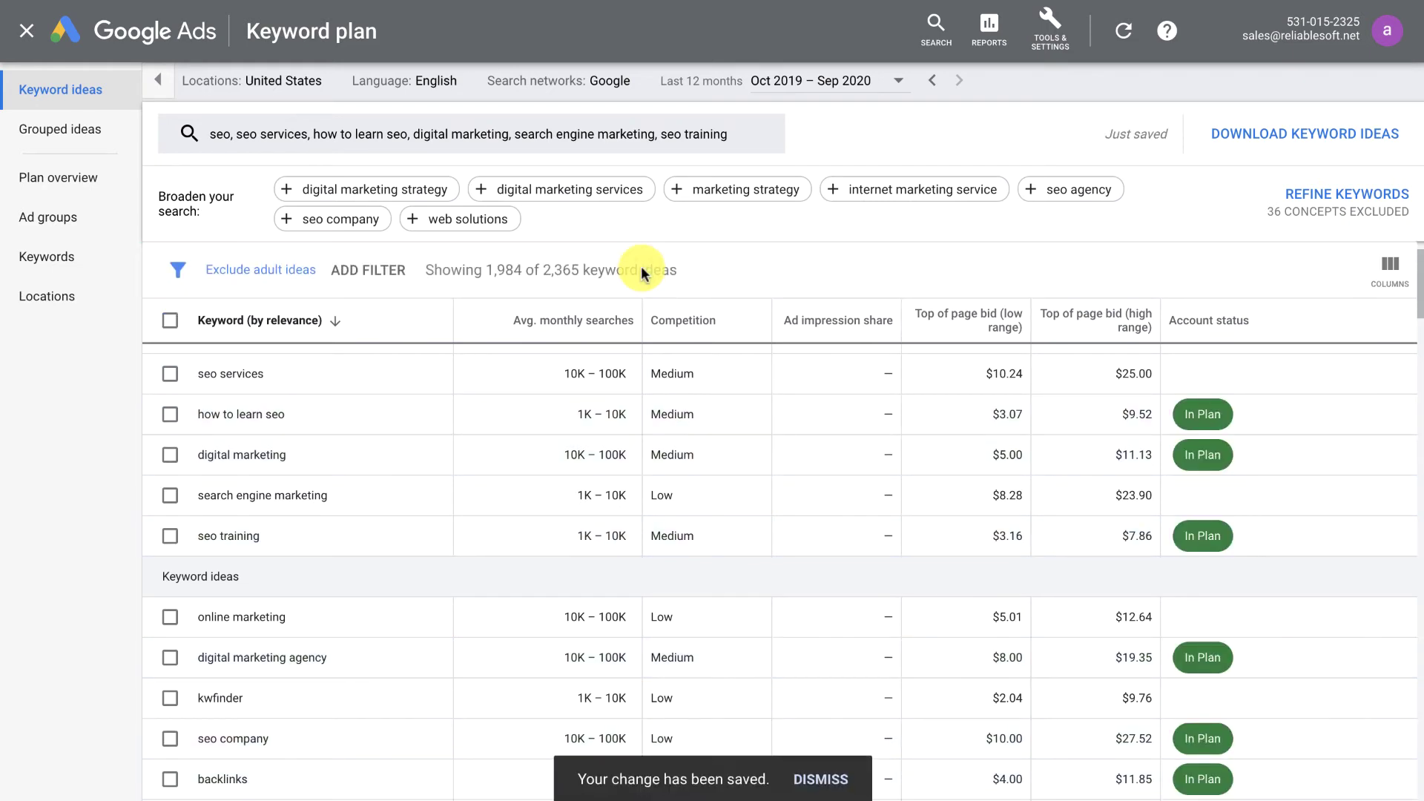
Step: Show the seven plan keywords' forecasts sorted by impressions, with the clicks-versus-max-CPC chart
{"action": "left_click", "coordinate": [71, 260]}
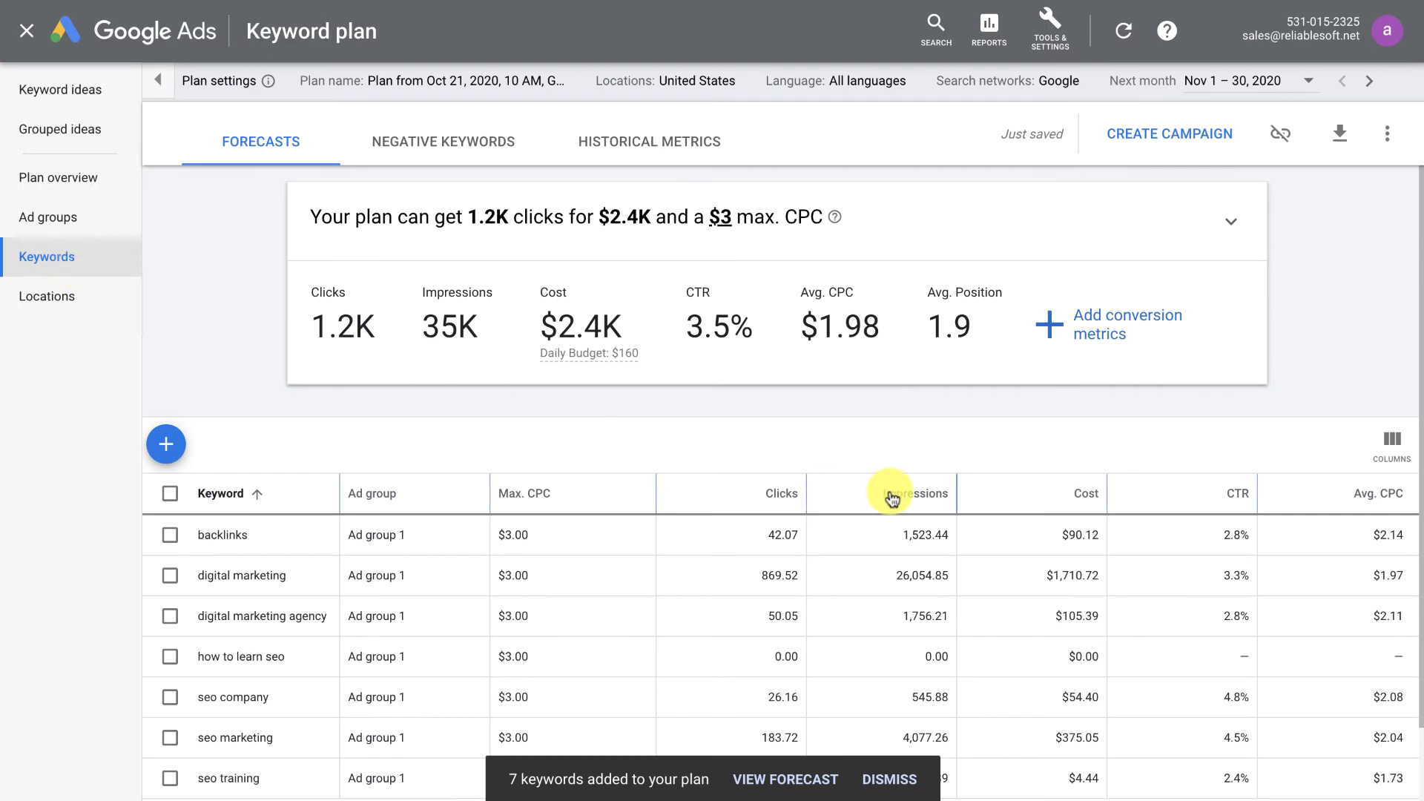
{"action": "left_click", "coordinate": [853, 498]}
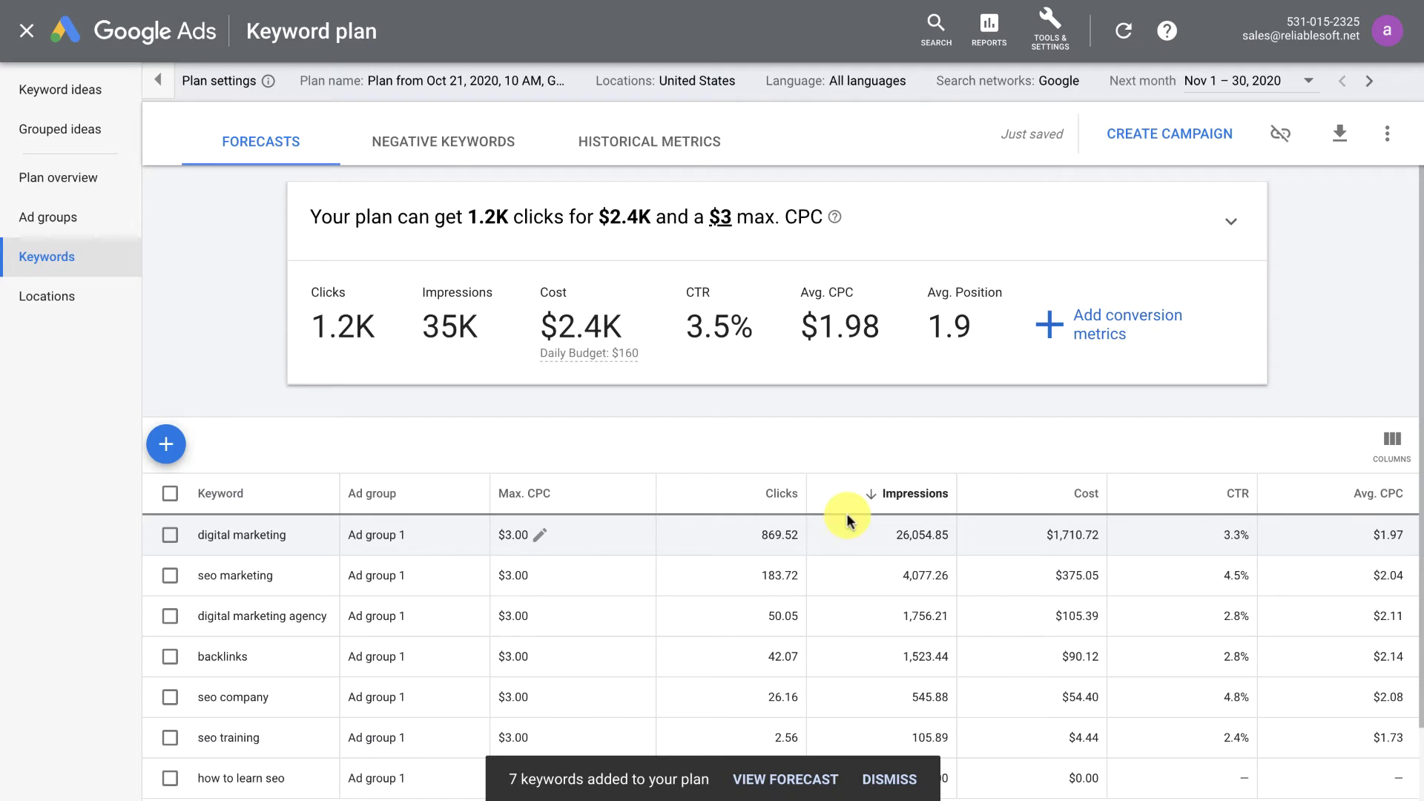
{"action": "left_click", "coordinate": [1230, 219]}
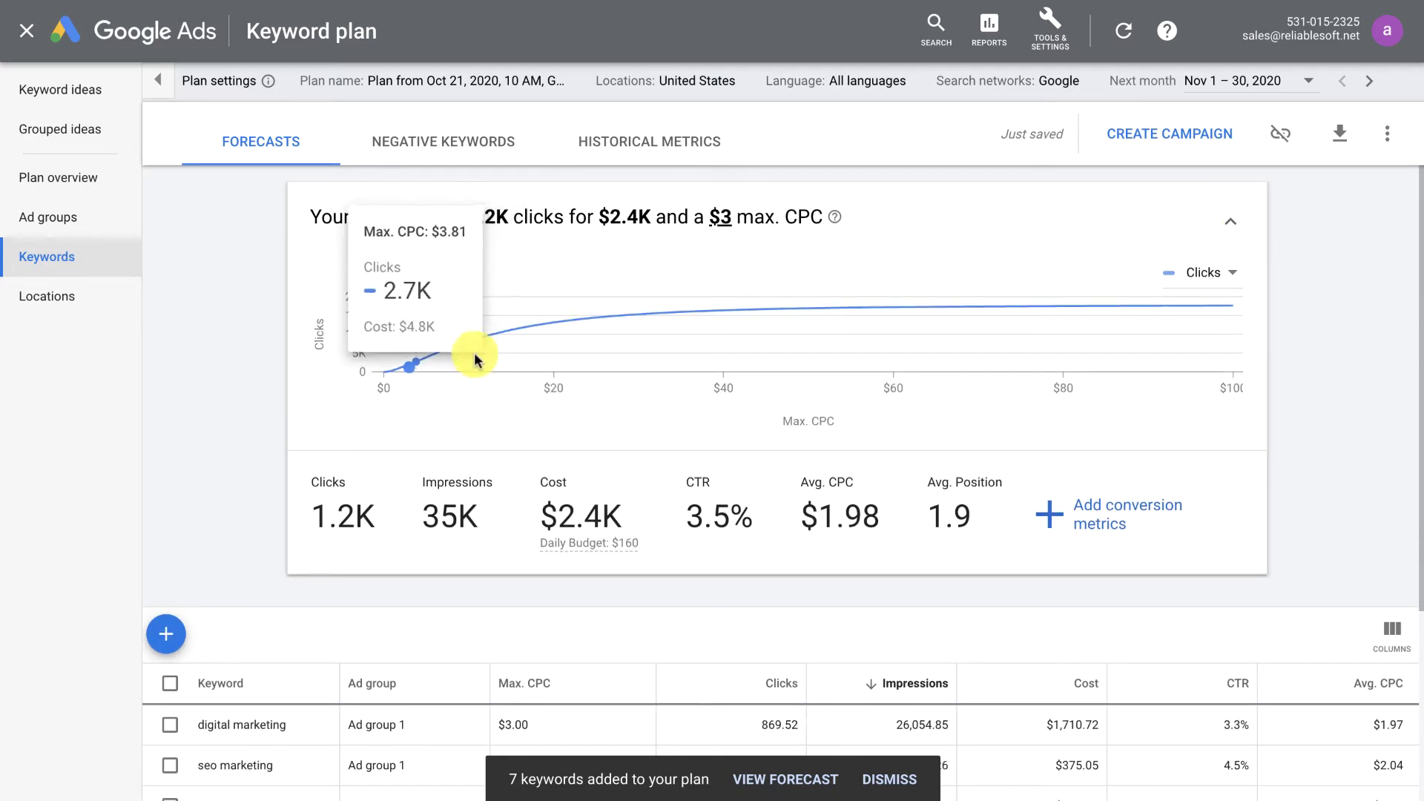
Step: Set the plan's max CPC to $100 on the forecast chart
{"action": "left_click", "coordinate": [1251, 319]}
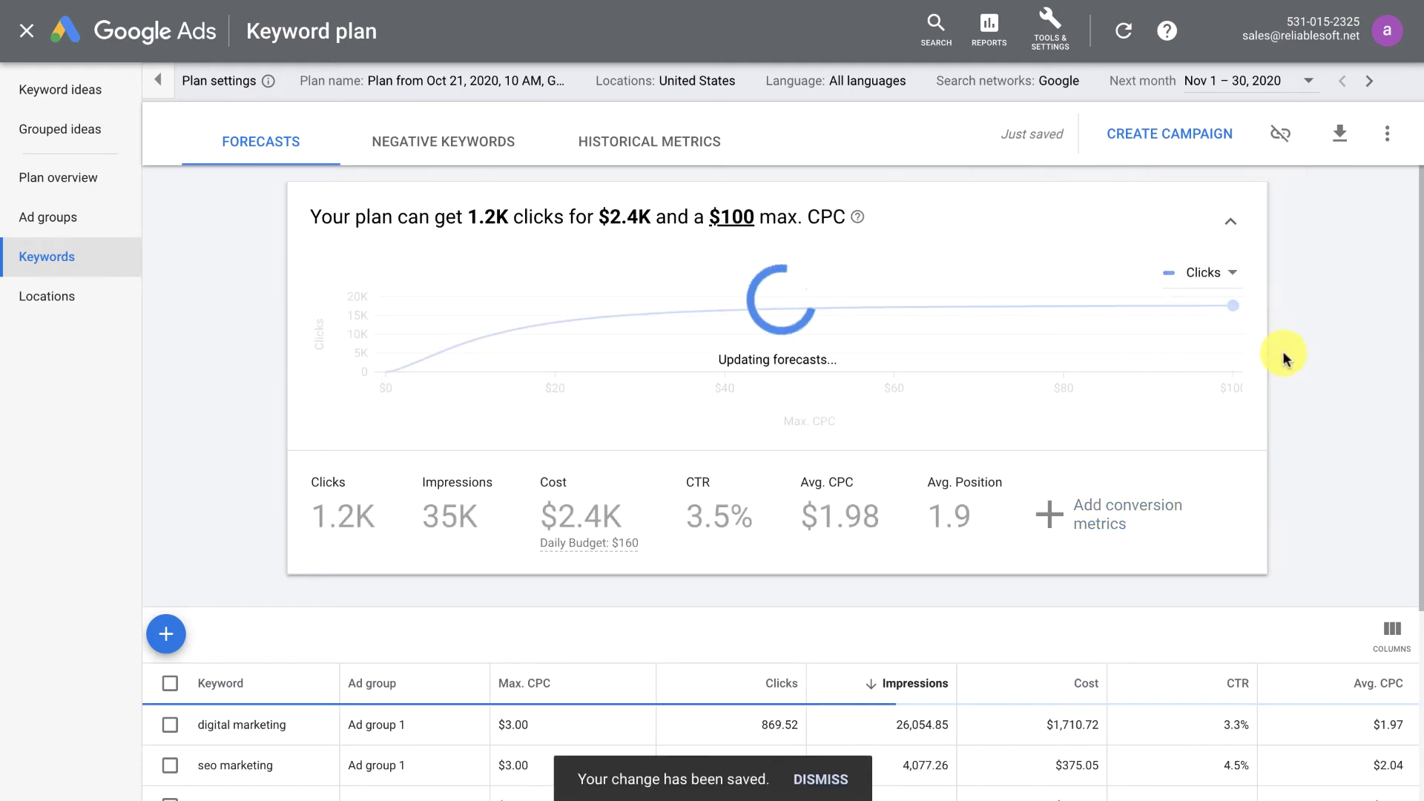
{"action": "scroll", "coordinate": [1285, 359], "scroll_direction": "down", "scroll_amount": 3}
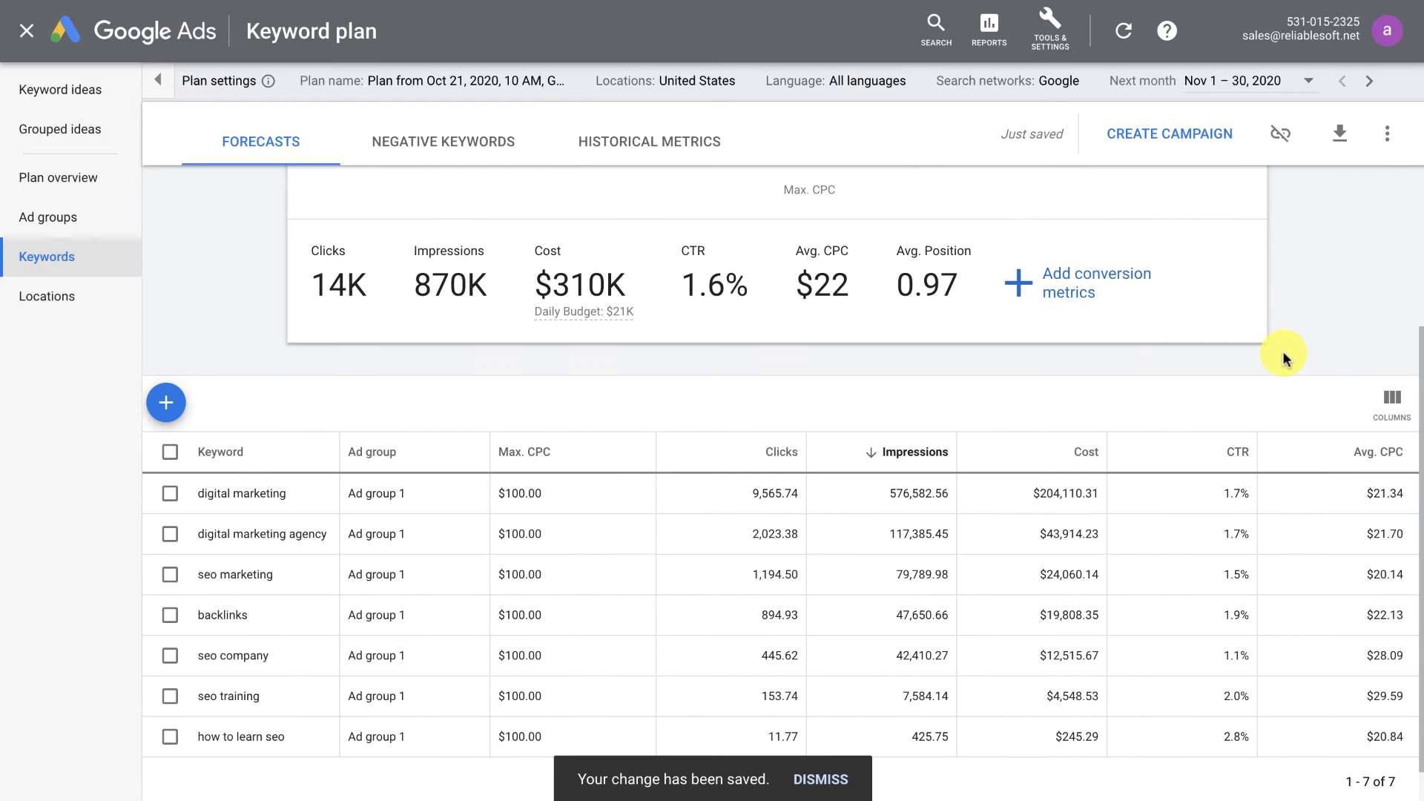
{"action": "scroll", "coordinate": [1286, 358], "scroll_direction": "up", "scroll_amount": 3}
{"action": "left_click", "coordinate": [1231, 225]}
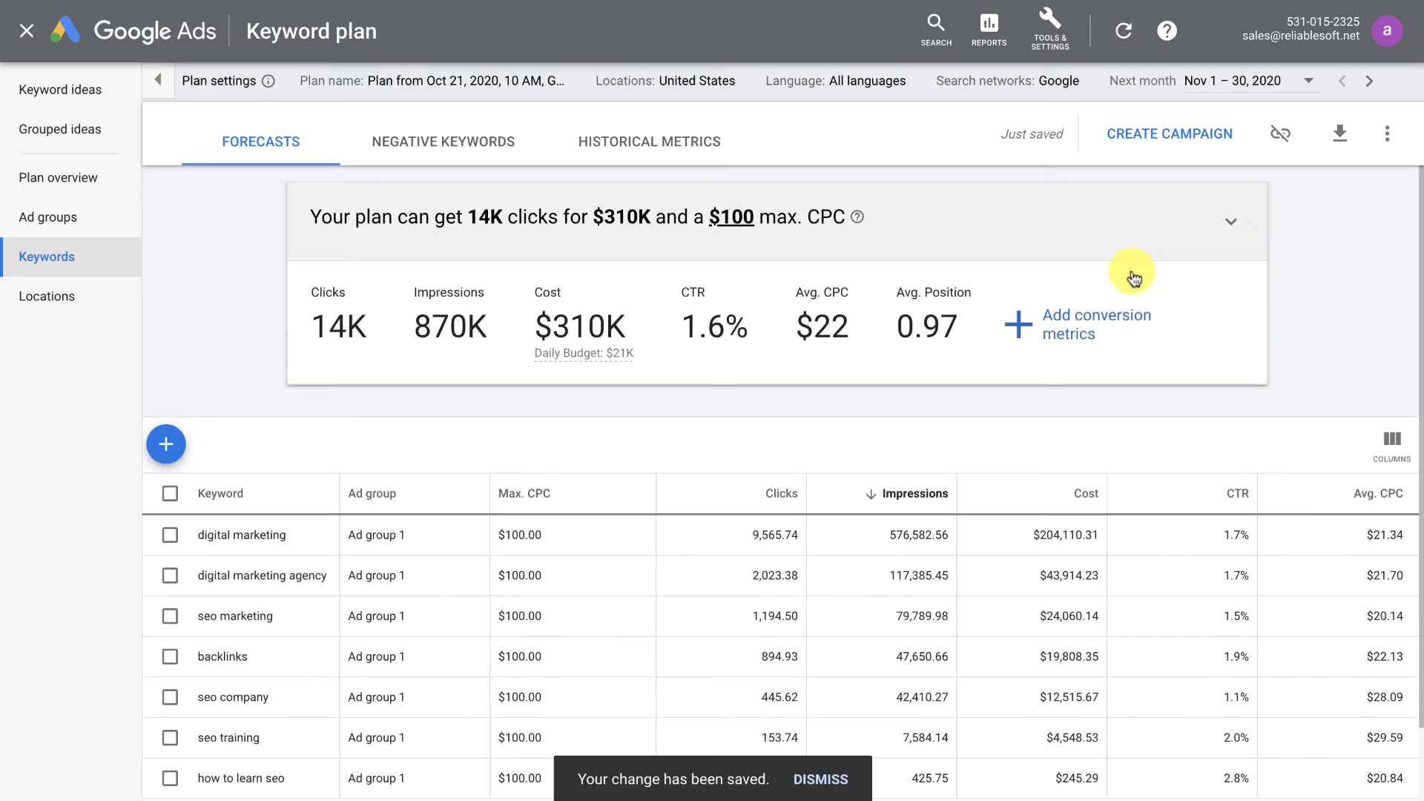
Step: Change all seven plan keywords to exact match
{"action": "scroll", "coordinate": [624, 488], "scroll_direction": "down", "scroll_amount": 1}
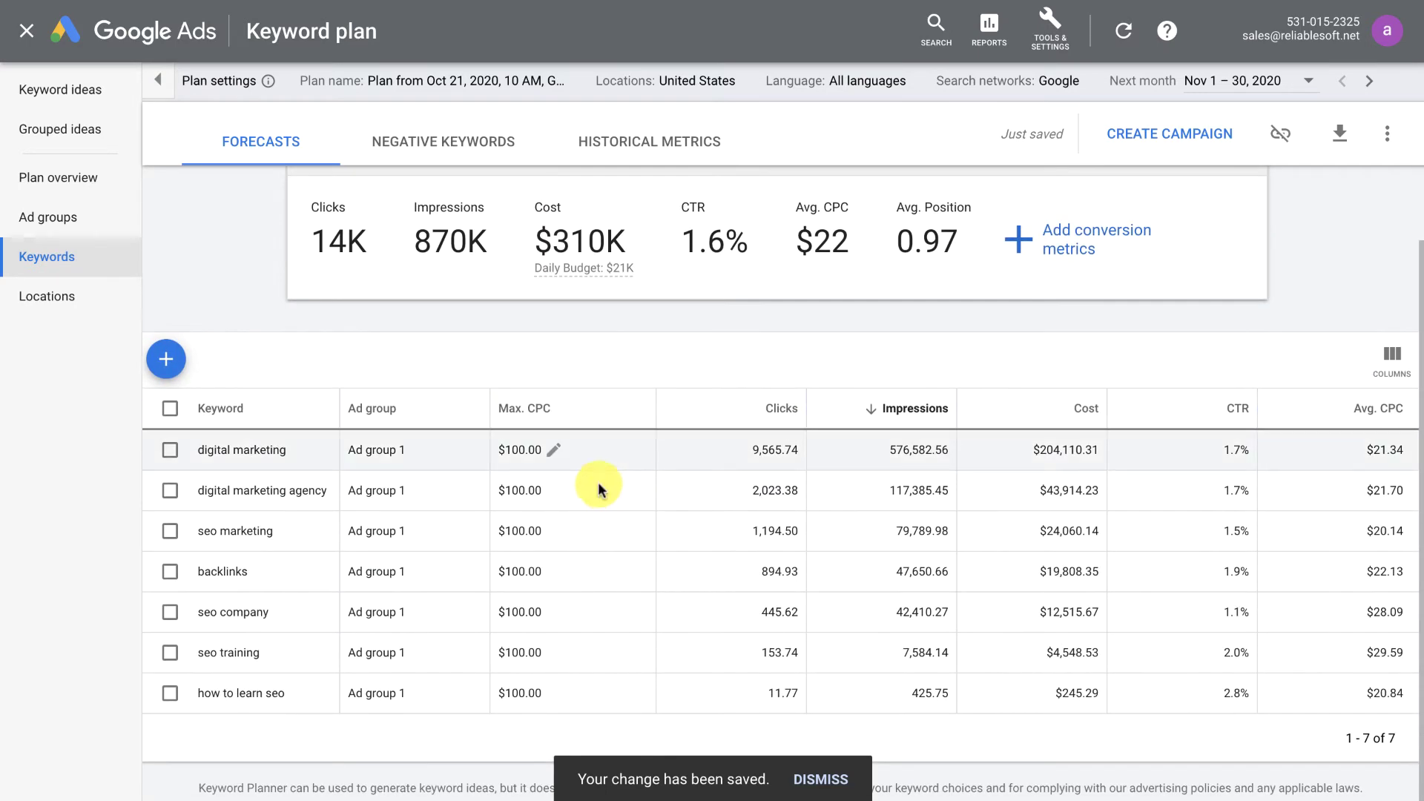
{"action": "left_click", "coordinate": [170, 408]}
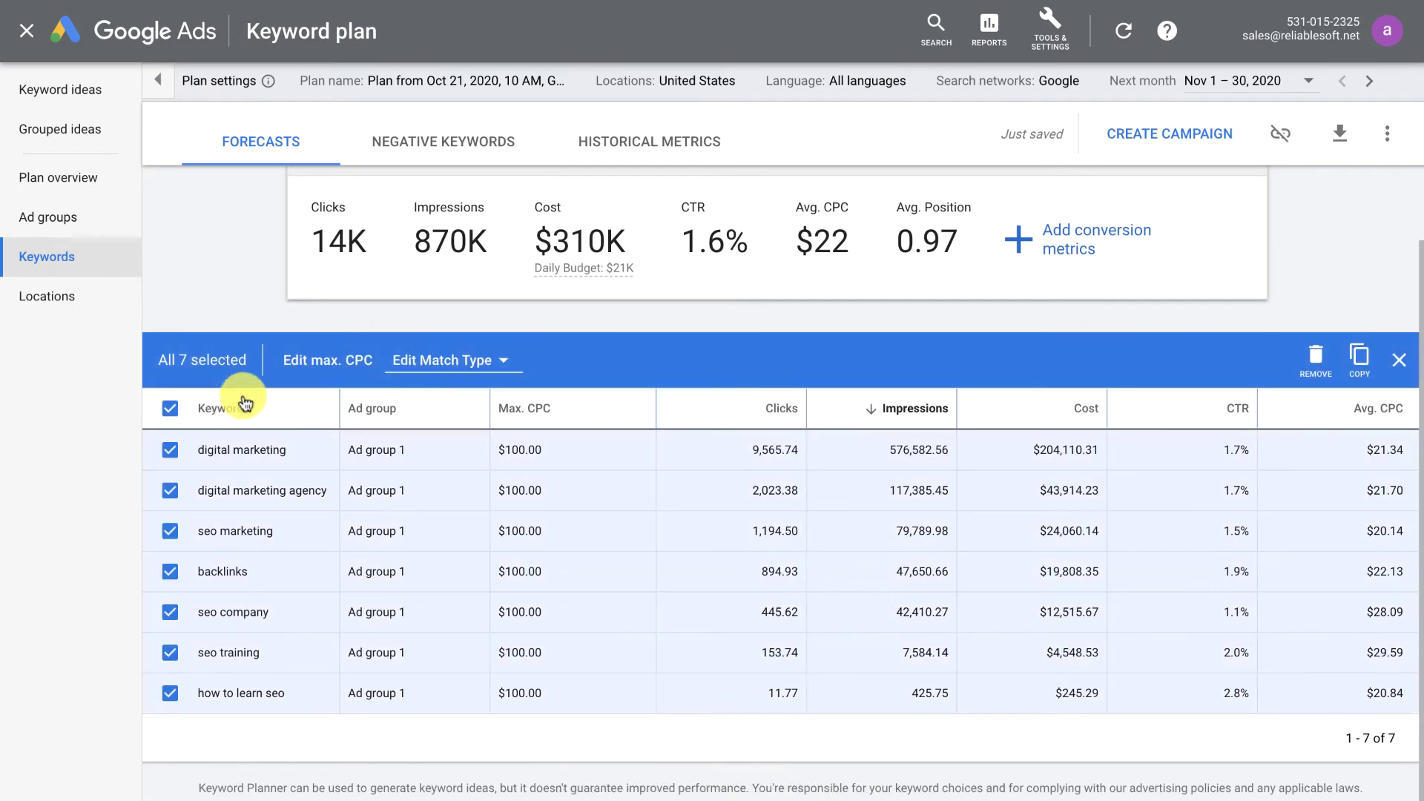
{"action": "left_click", "coordinate": [497, 361]}
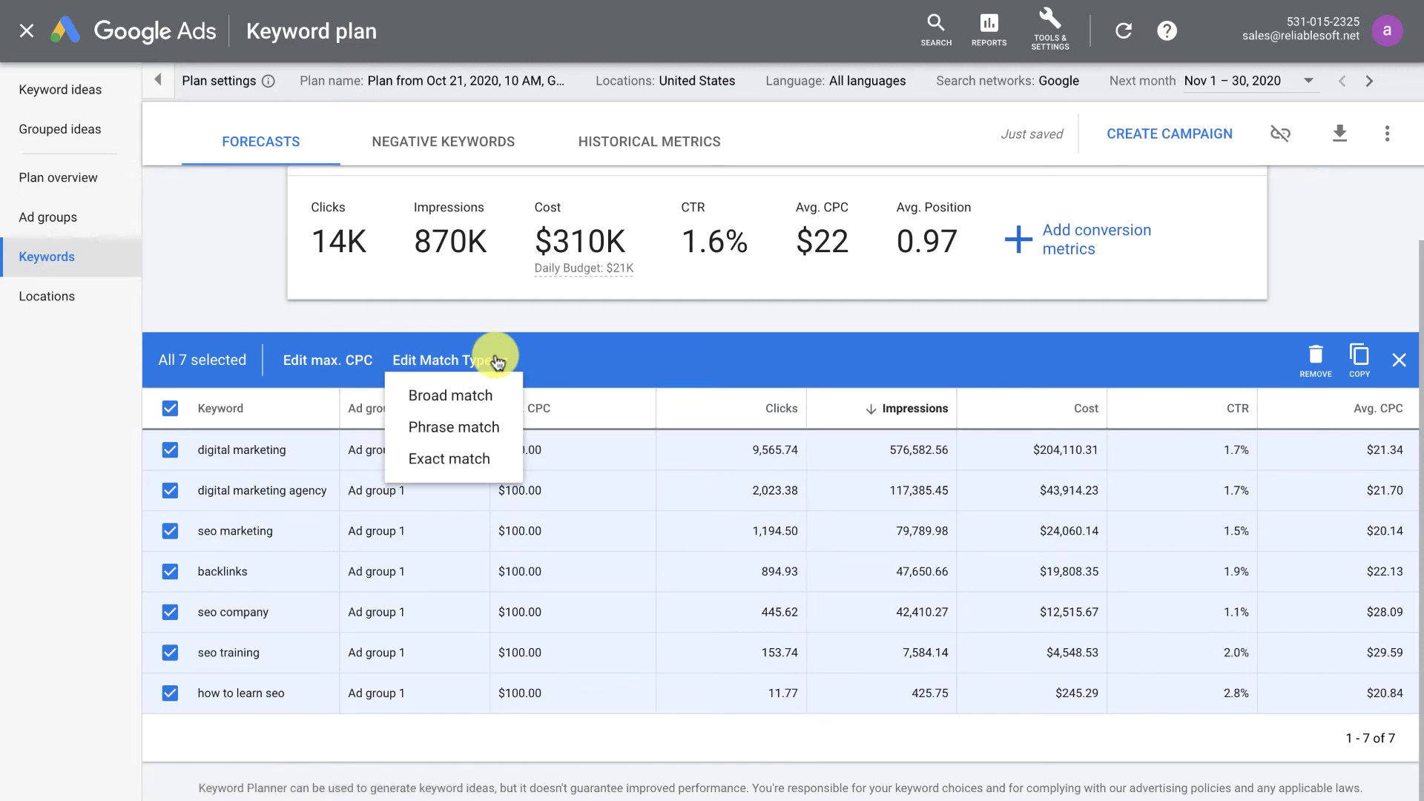
{"action": "left_click", "coordinate": [474, 456]}
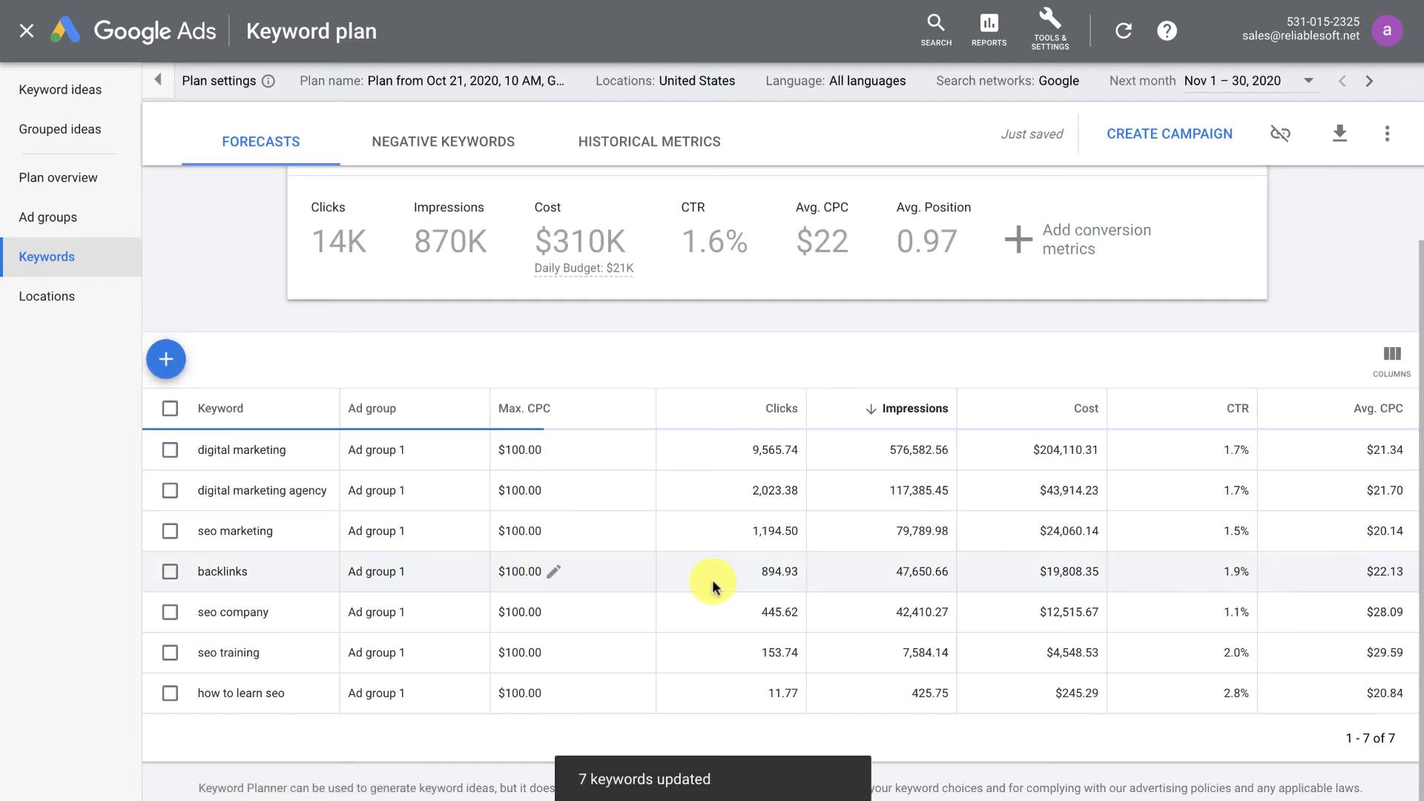
{"action": "scroll", "coordinate": [712, 586], "scroll_direction": "down", "scroll_amount": 1}
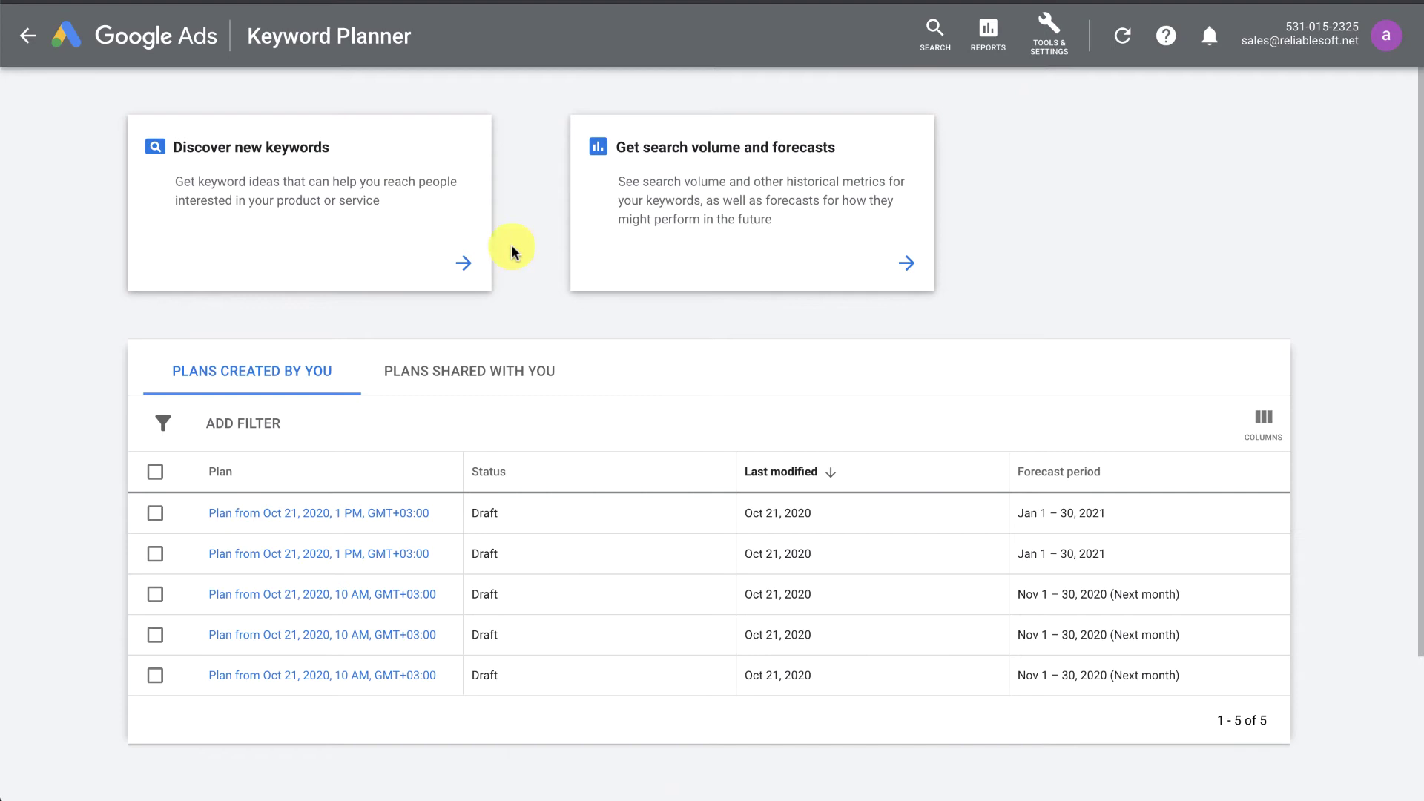
Step: Get keyword ideas starting from the website moz.com
{"action": "left_click", "coordinate": [467, 265]}
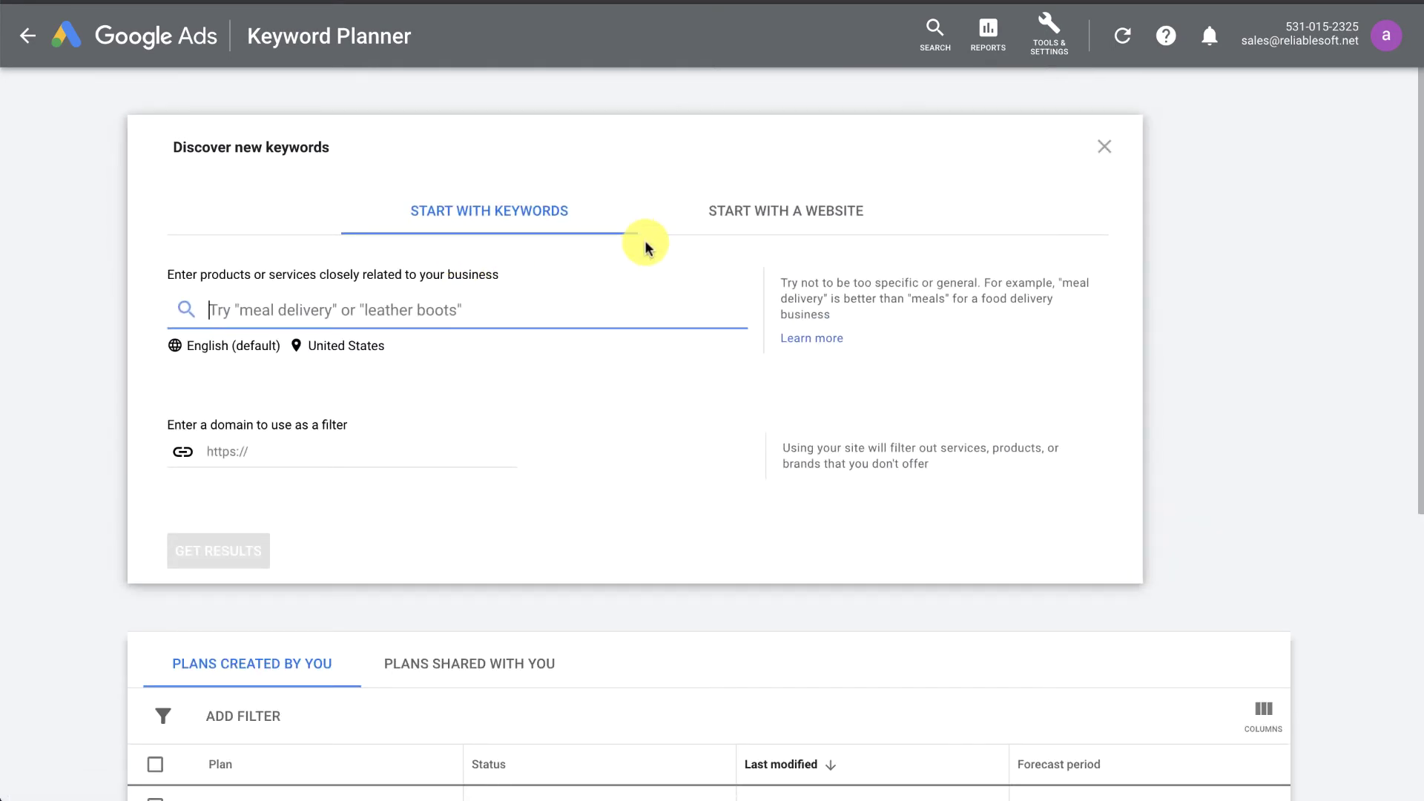
{"action": "left_click", "coordinate": [723, 222]}
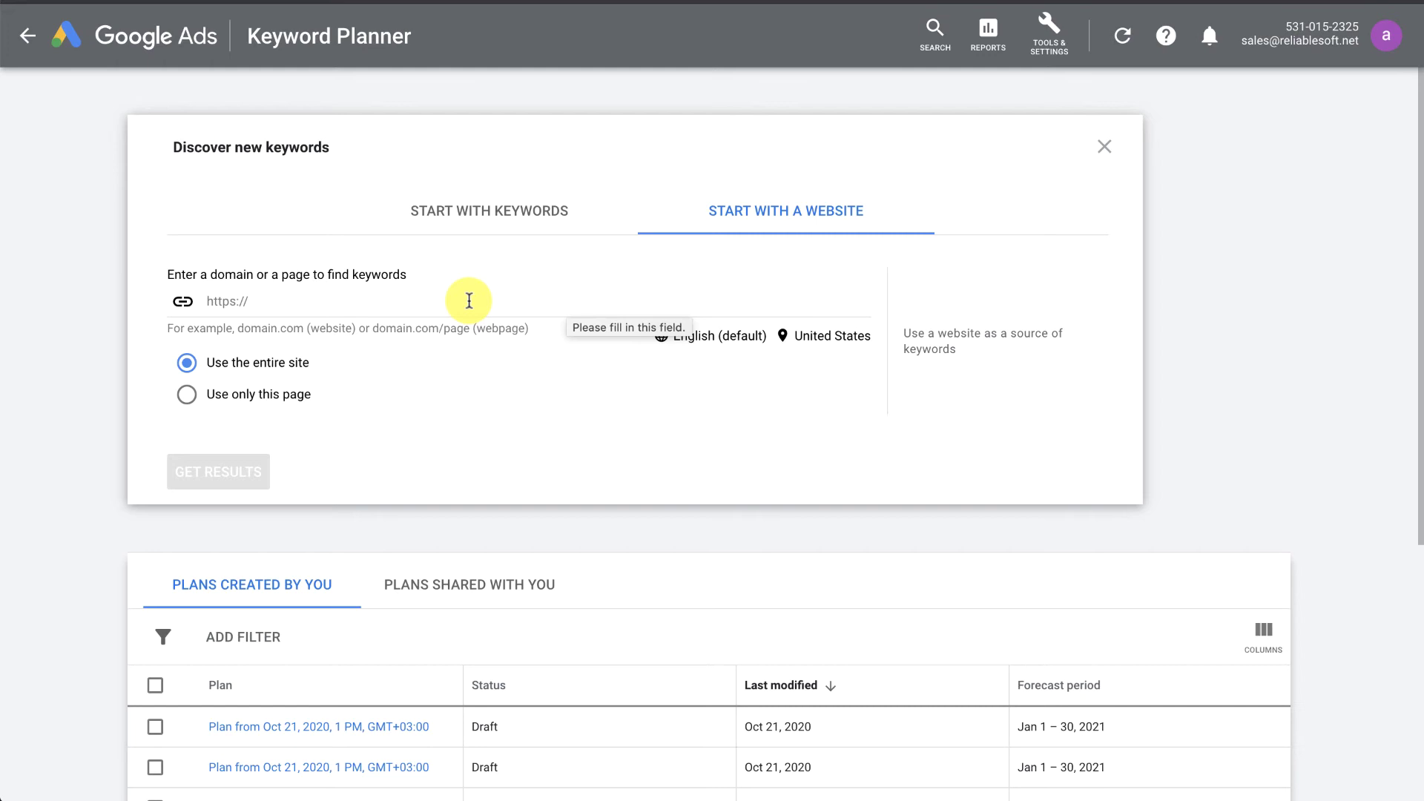
{"action": "left_click", "coordinate": [469, 301]}
{"action": "type", "text": "m"}
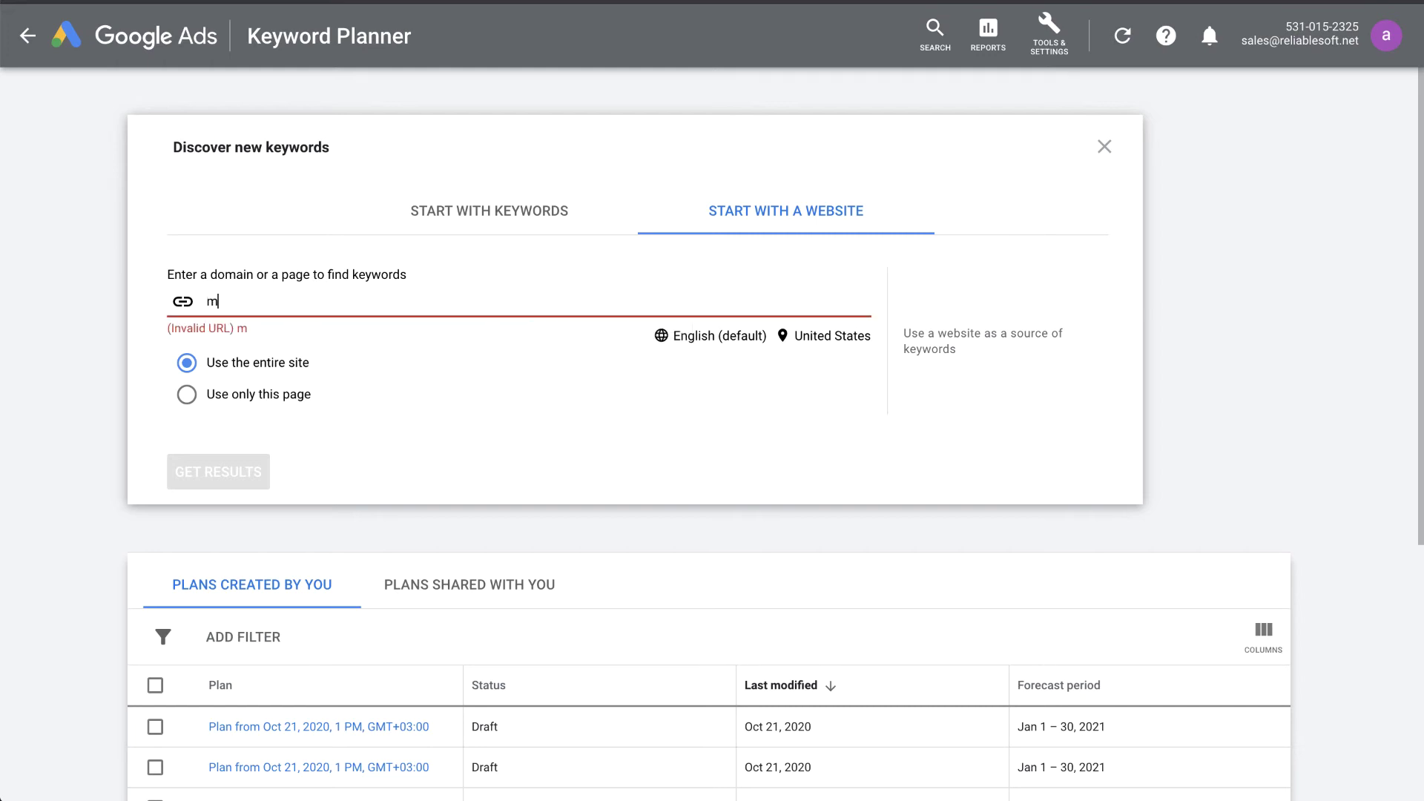
{"action": "type", "text": "oz.com"}
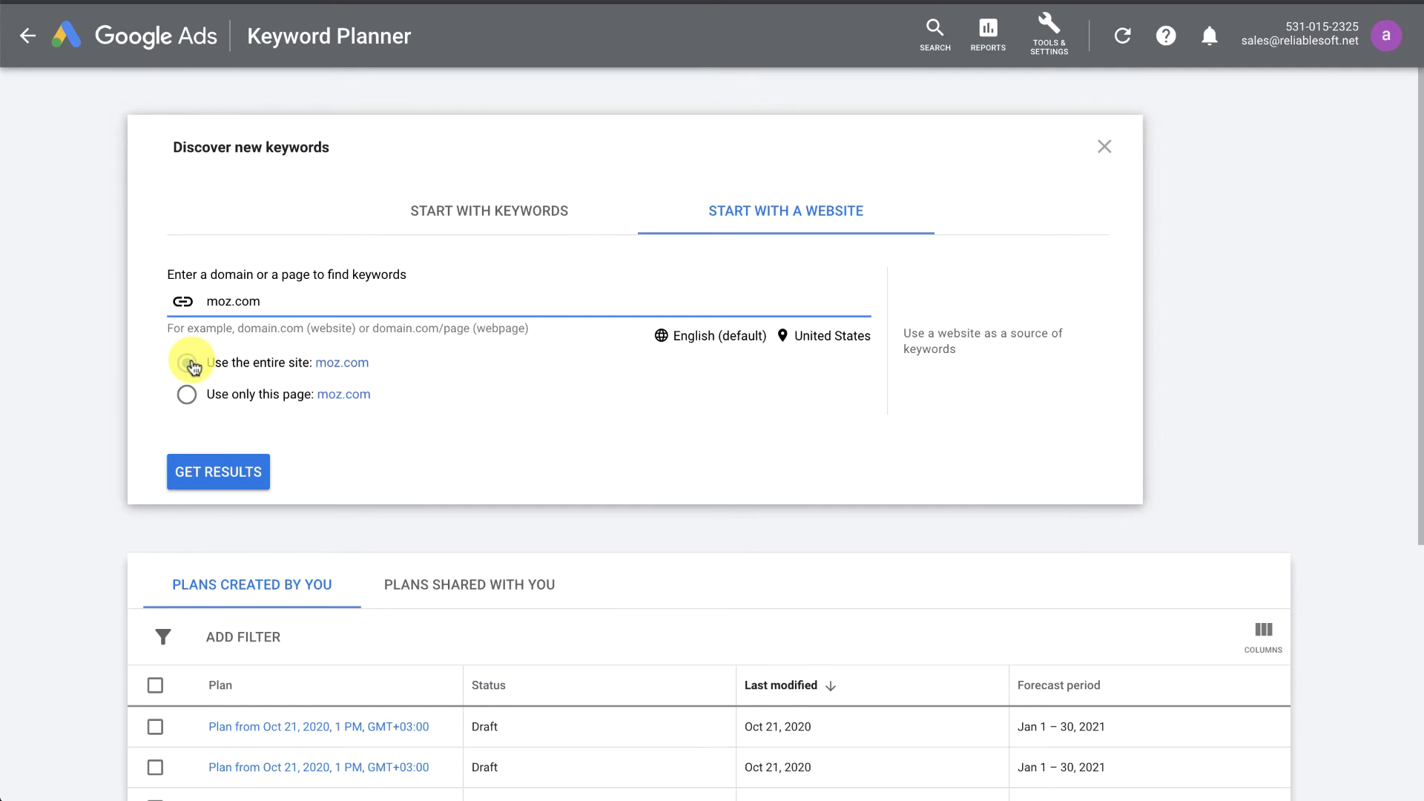
{"action": "left_click", "coordinate": [218, 472]}
Step: Filter the ideas to keywords that do not contain 'moz'
{"action": "left_click", "coordinate": [404, 261]}
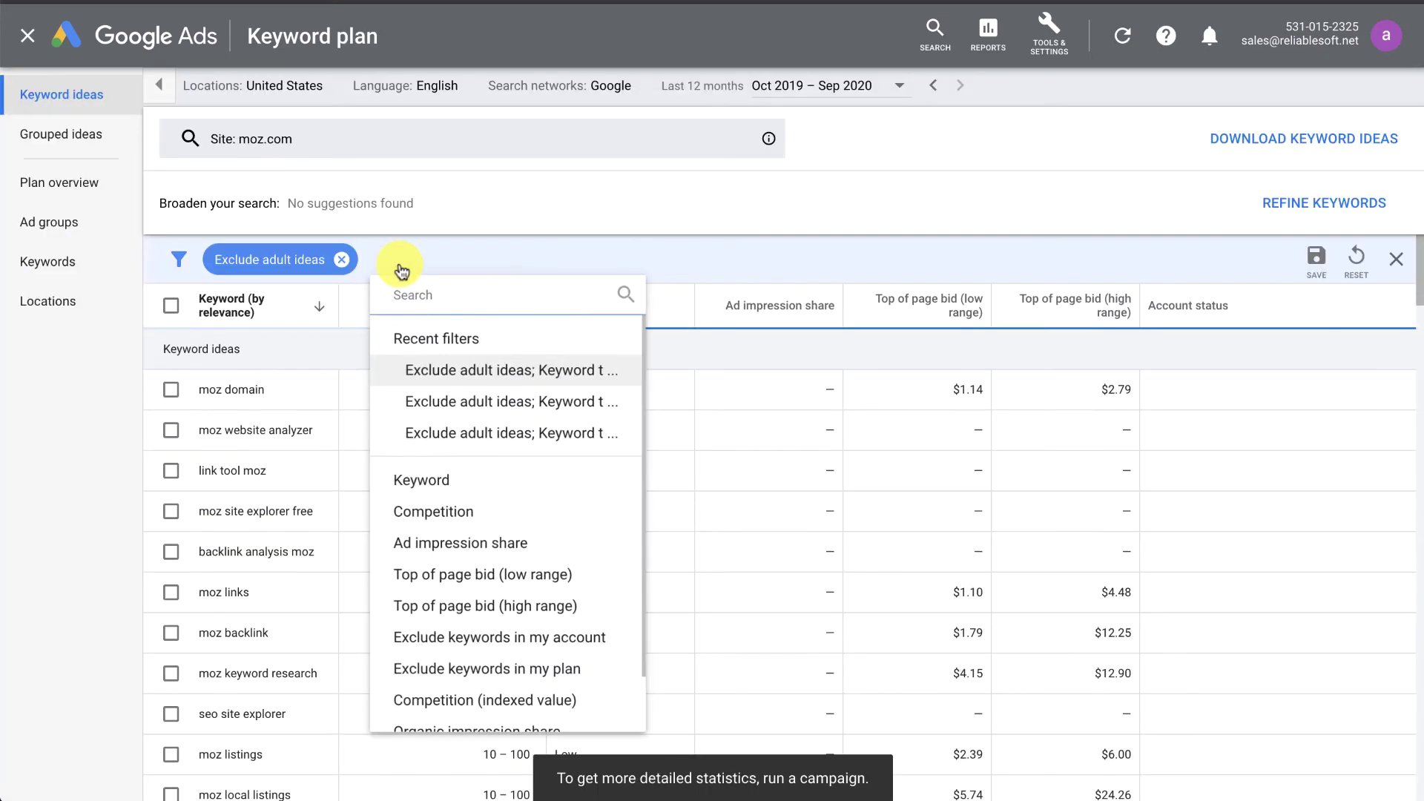
{"action": "left_click", "coordinate": [459, 479]}
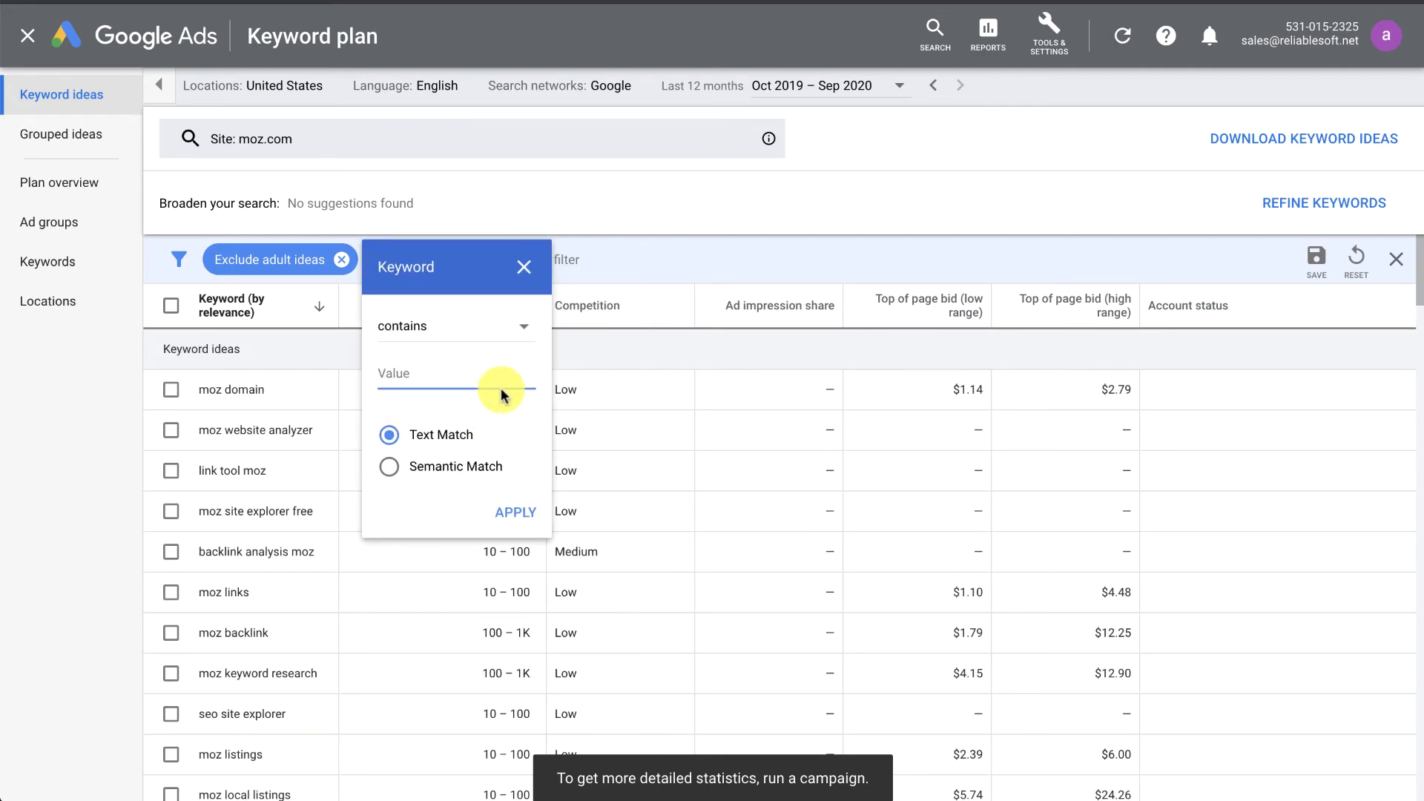
{"action": "type", "text": "moz"}
{"action": "left_click", "coordinate": [519, 327]}
{"action": "left_click", "coordinate": [512, 370]}
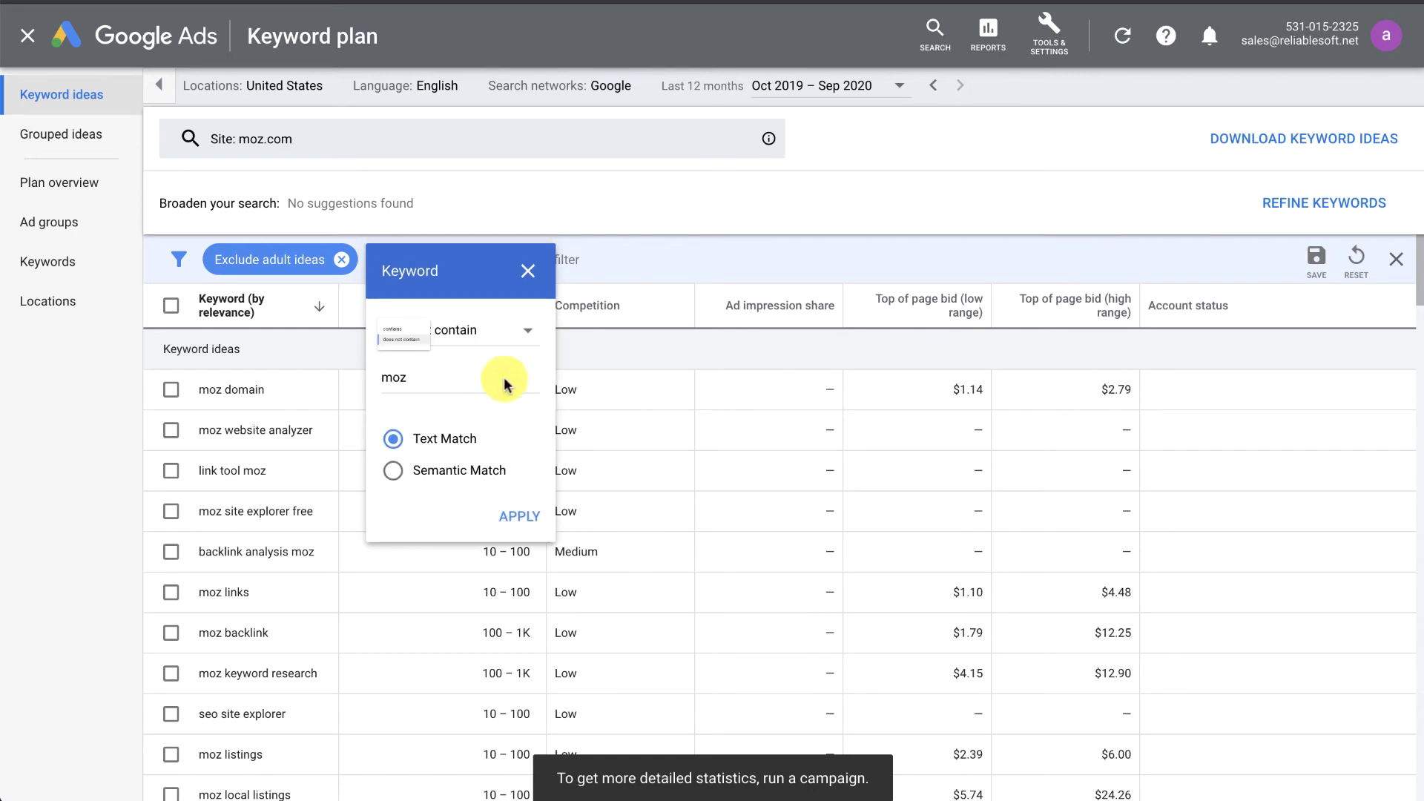
{"action": "left_click", "coordinate": [512, 523]}
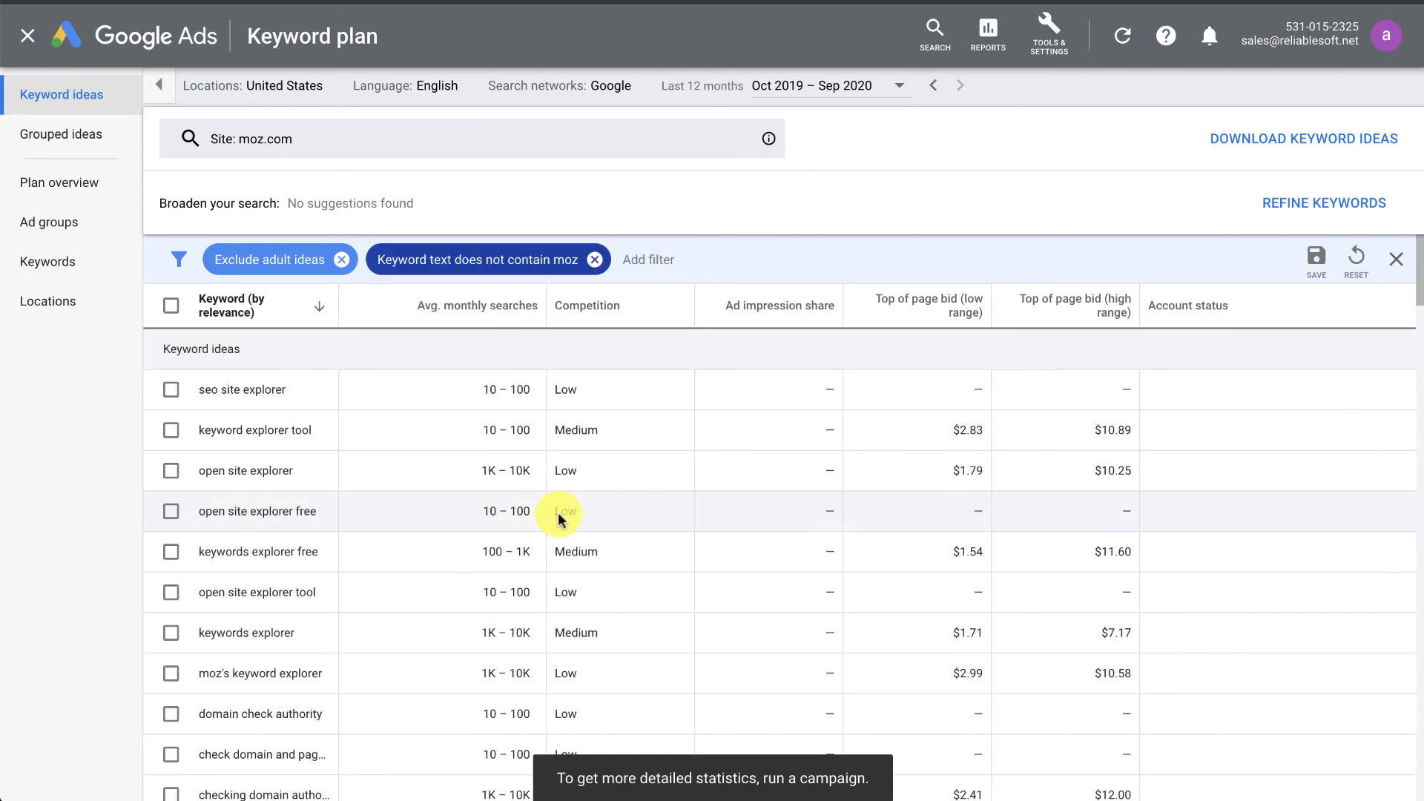
{"action": "left_click", "coordinate": [636, 261]}
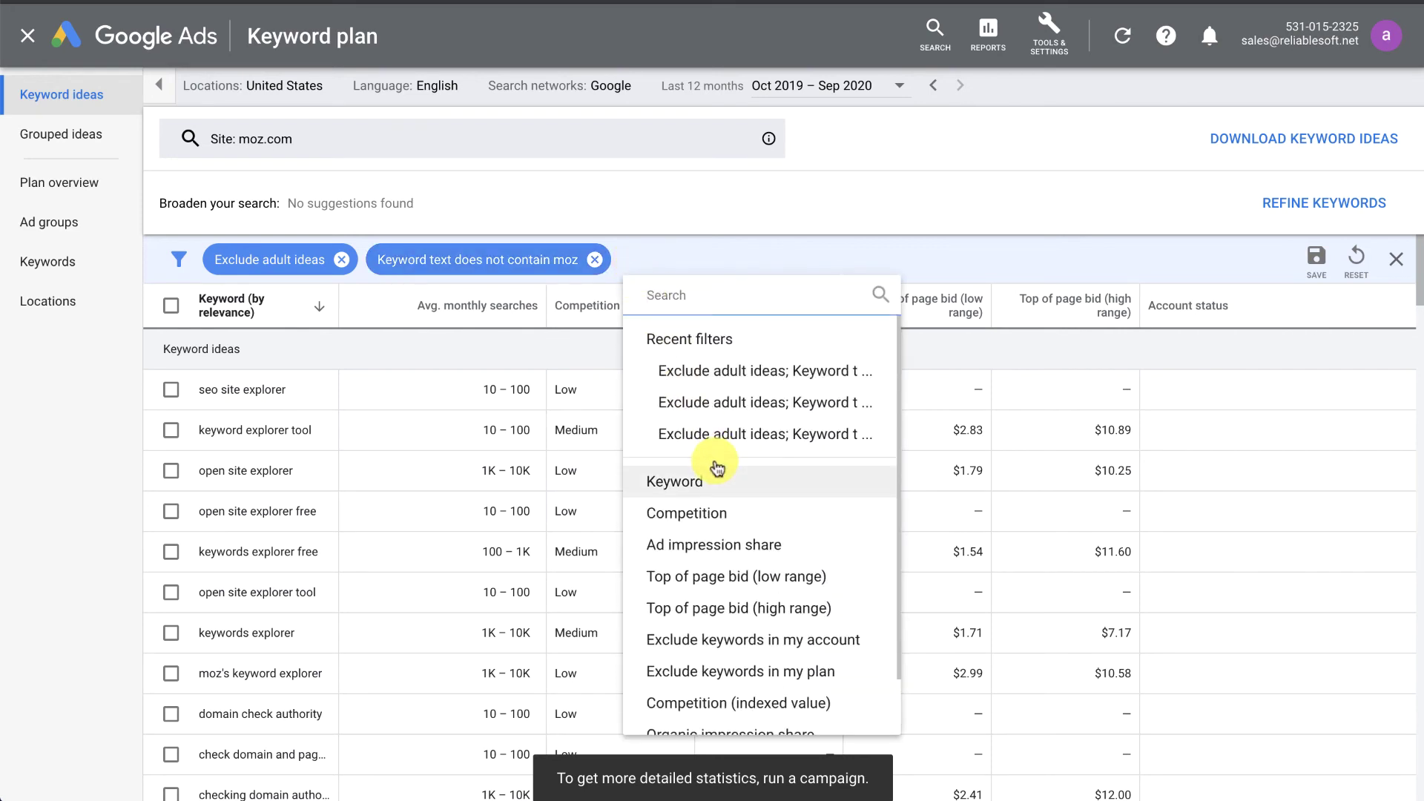
{"action": "scroll", "coordinate": [717, 467], "scroll_direction": "down", "scroll_amount": 1}
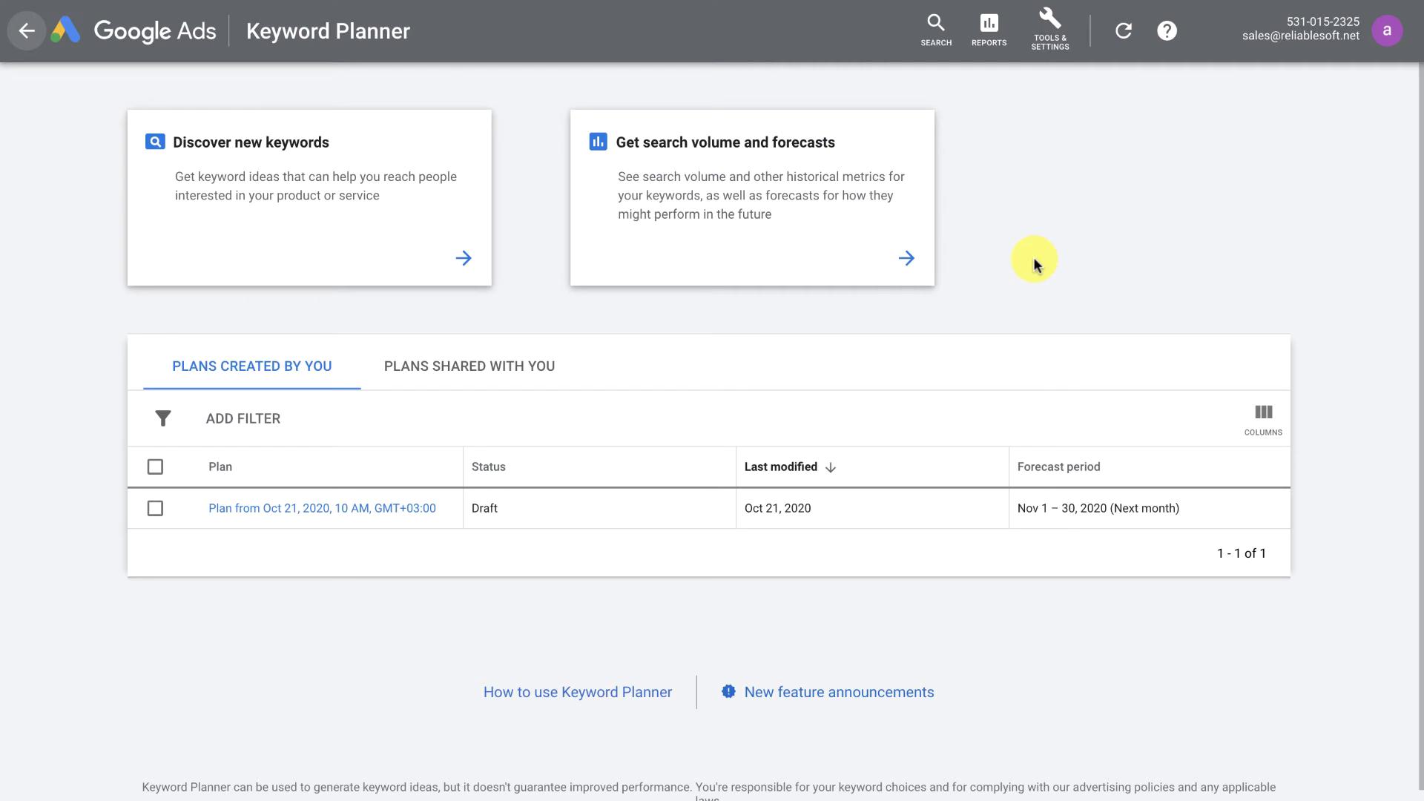
Step: In Get search volume and forecasts, list seo, seo services and seo company
{"action": "left_click", "coordinate": [909, 259]}
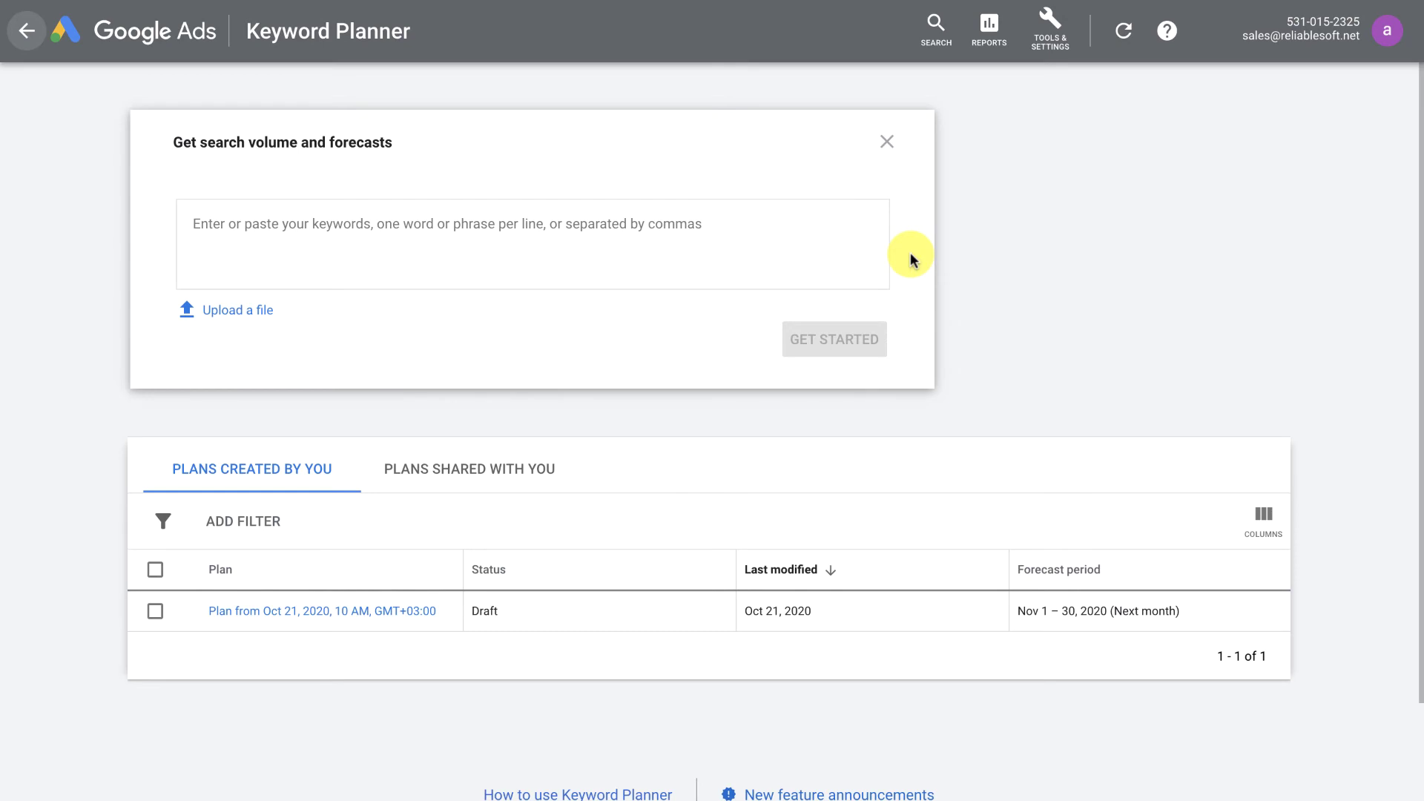
{"action": "left_click", "coordinate": [725, 226]}
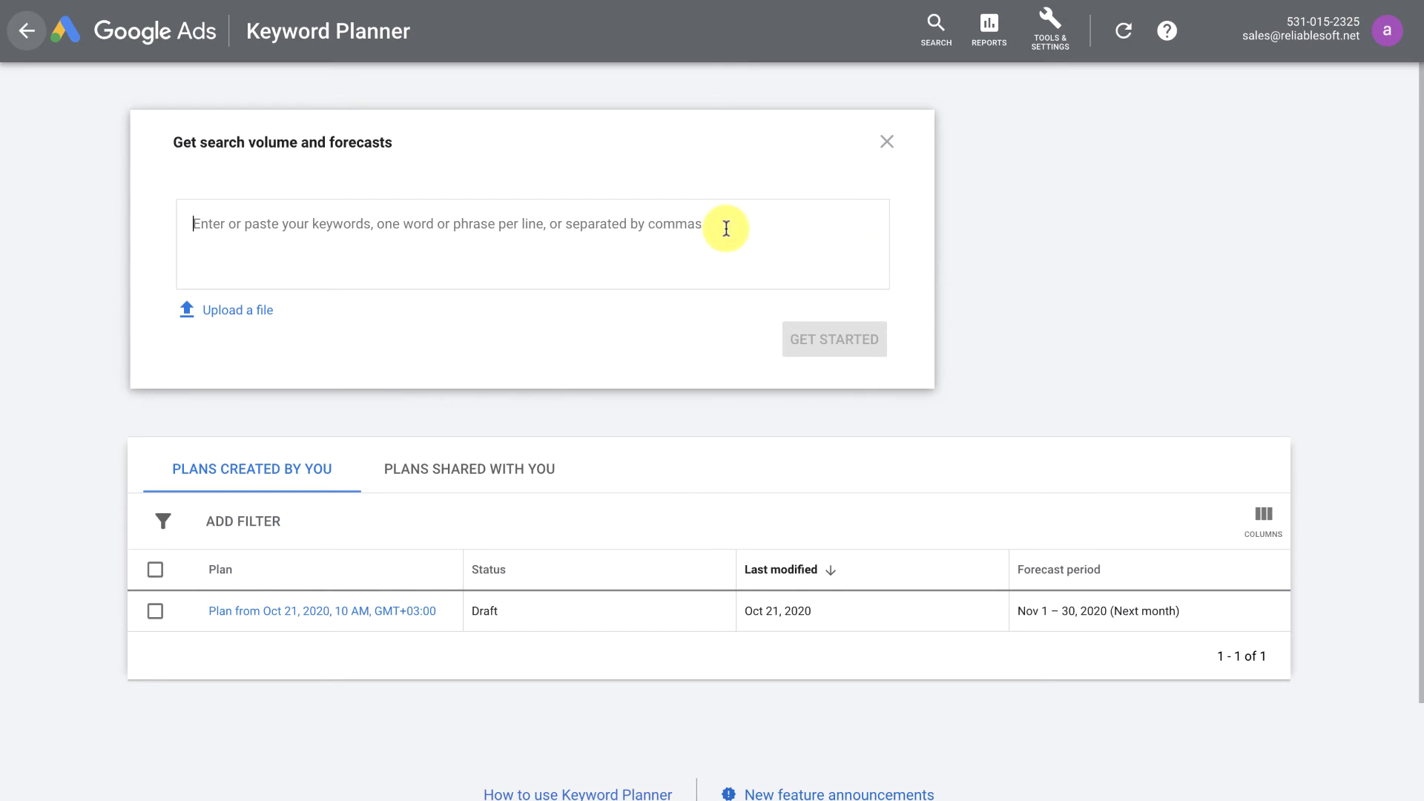
{"action": "type", "text": "seo"}
{"action": "key", "text": "Return"}
{"action": "type", "text": "se"}
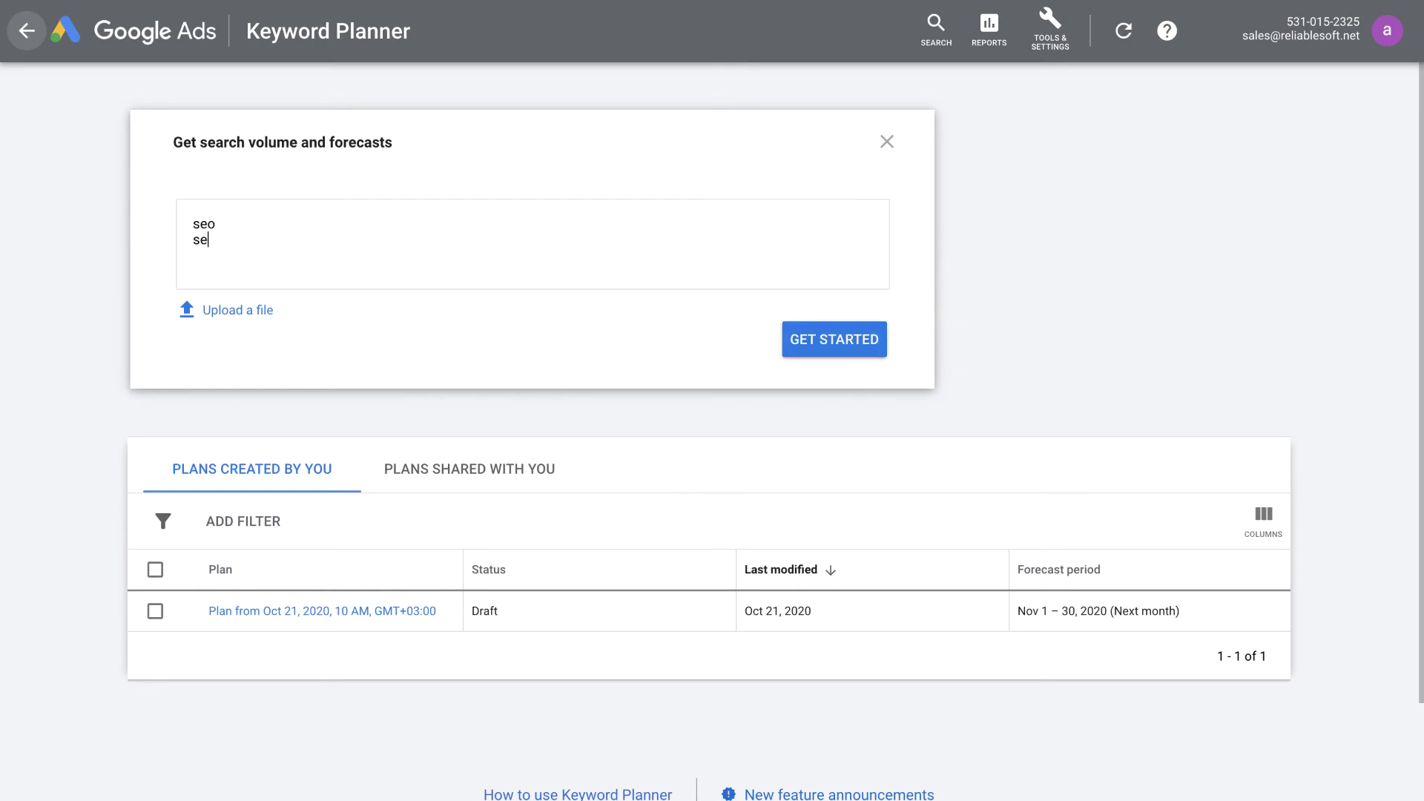
{"action": "type", "text": "o services"}
{"action": "key", "text": "Return"}
{"action": "type", "text": "se"}
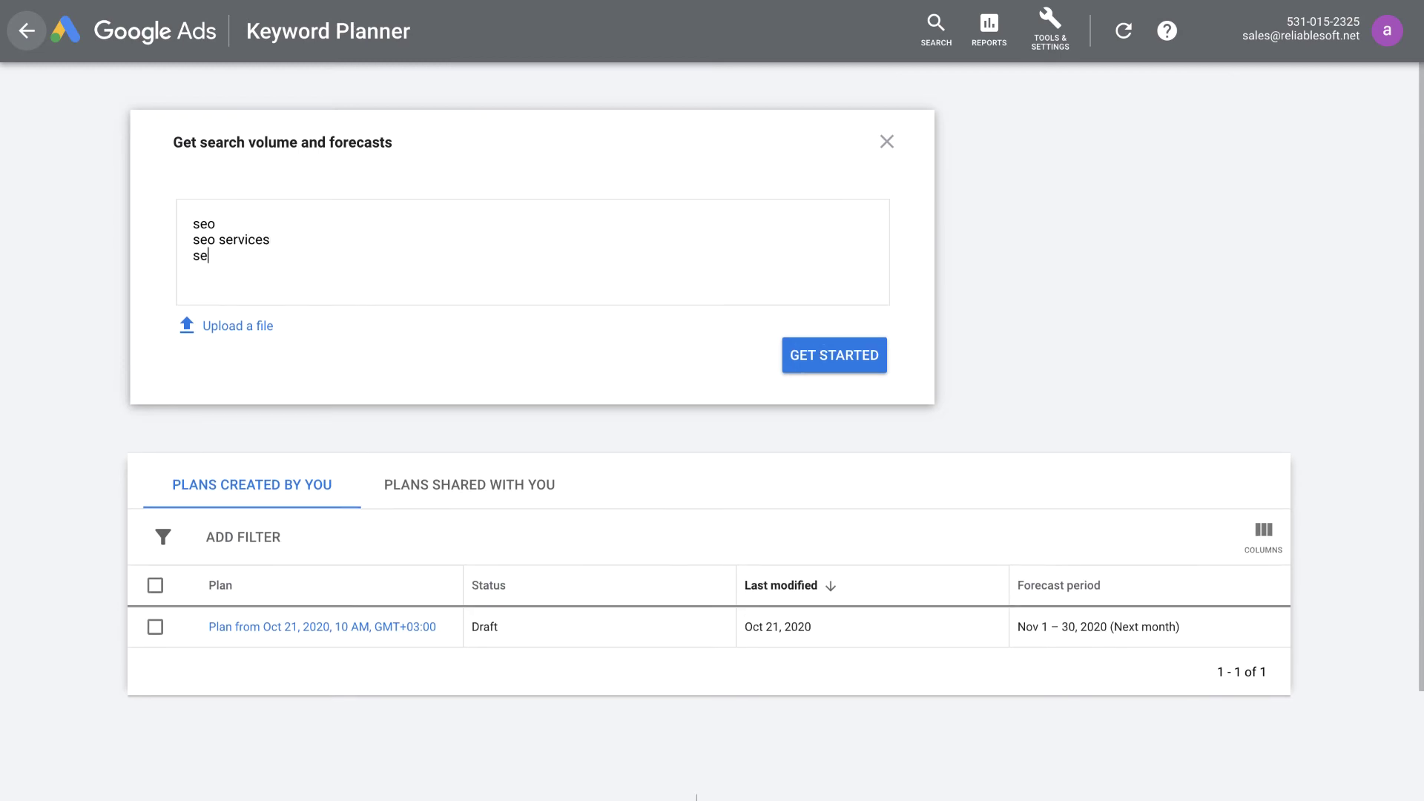
{"action": "type", "text": "o company"}
{"action": "key", "text": "Return"}
Step: Add digital marketing, digital marketing services and digital marketing training to the list
{"action": "type", "text": "digital marketing"}
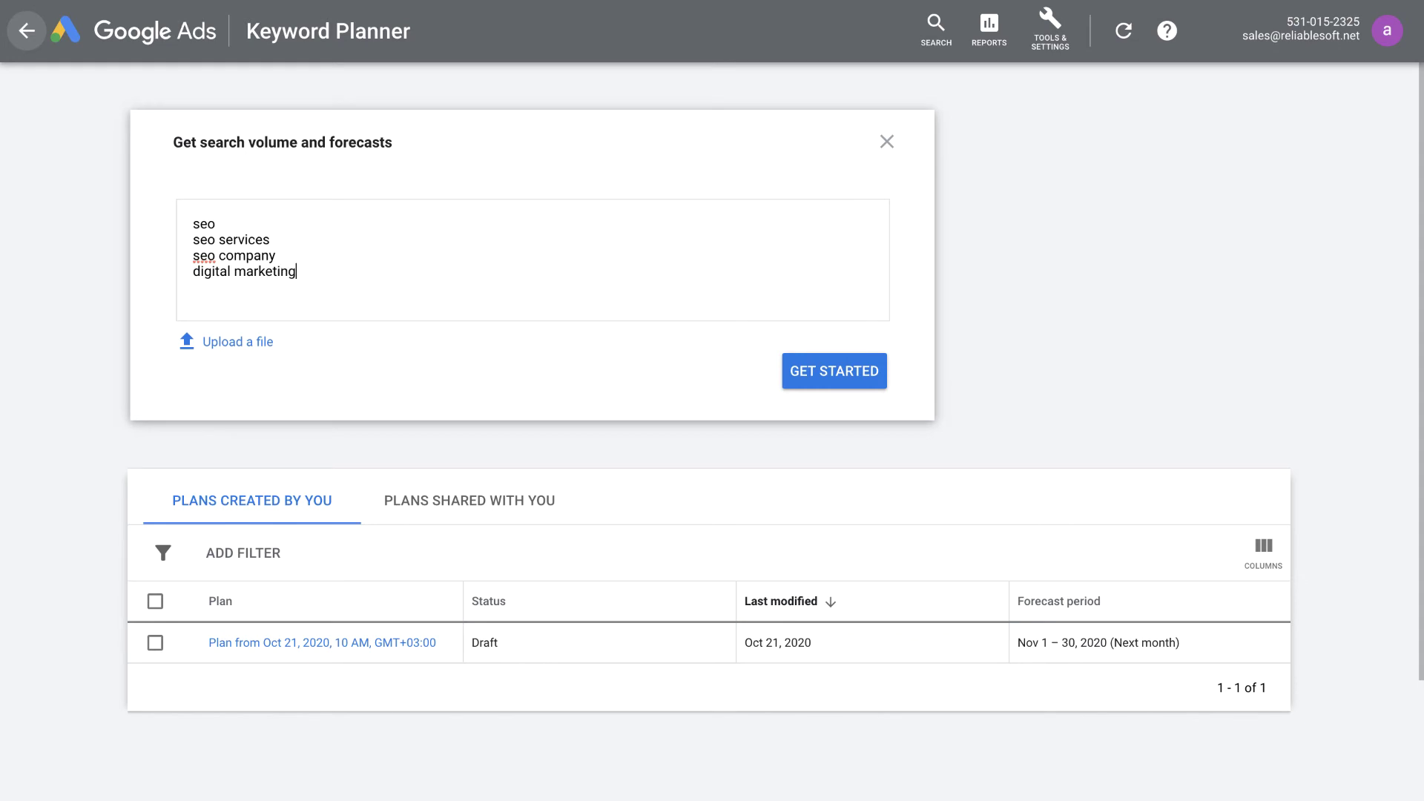
{"action": "key", "text": "Return"}
{"action": "type", "text": "digital m"}
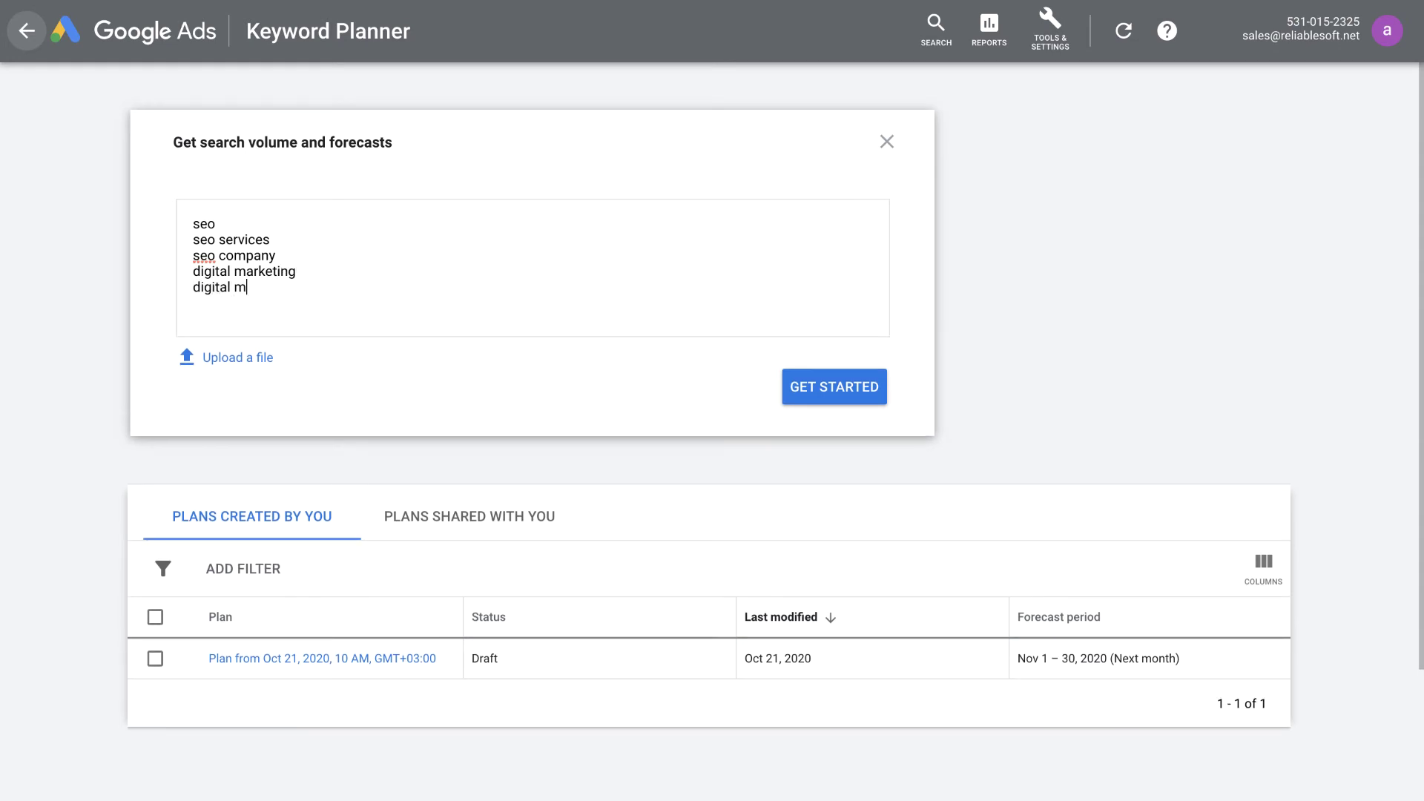
{"action": "type", "text": "arketing services"}
{"action": "key", "text": "Return"}
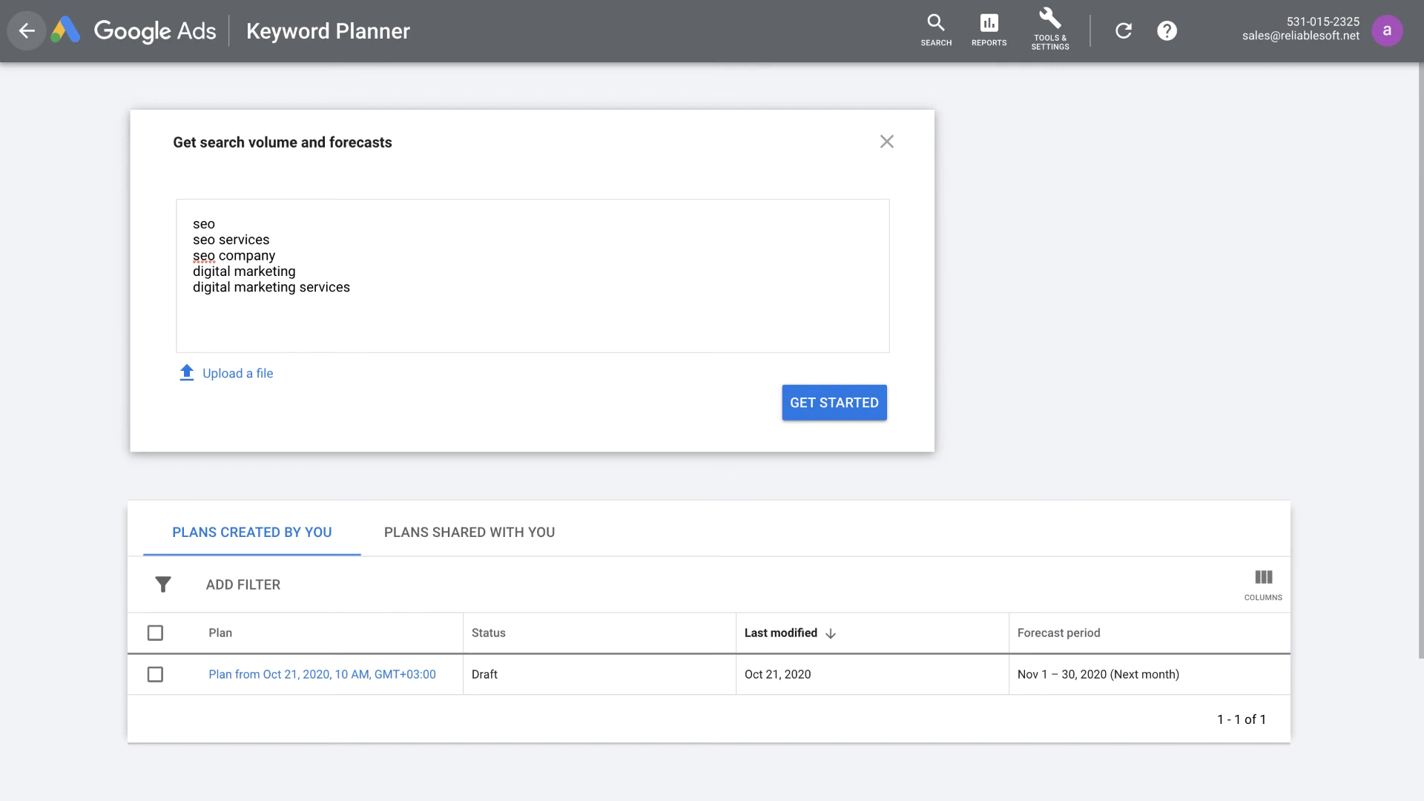
{"action": "type", "text": "digital marketing training"}
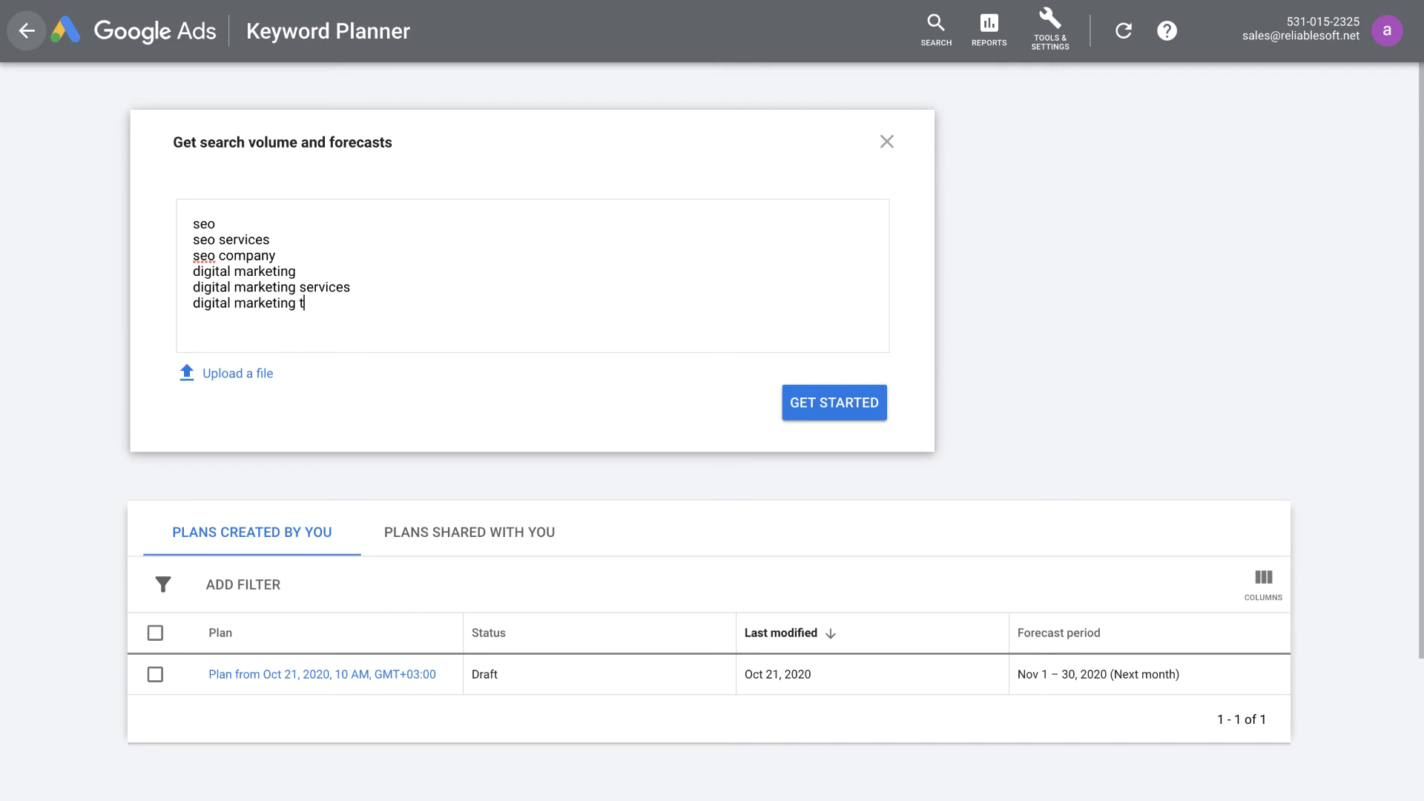
{"action": "key", "text": "Return"}
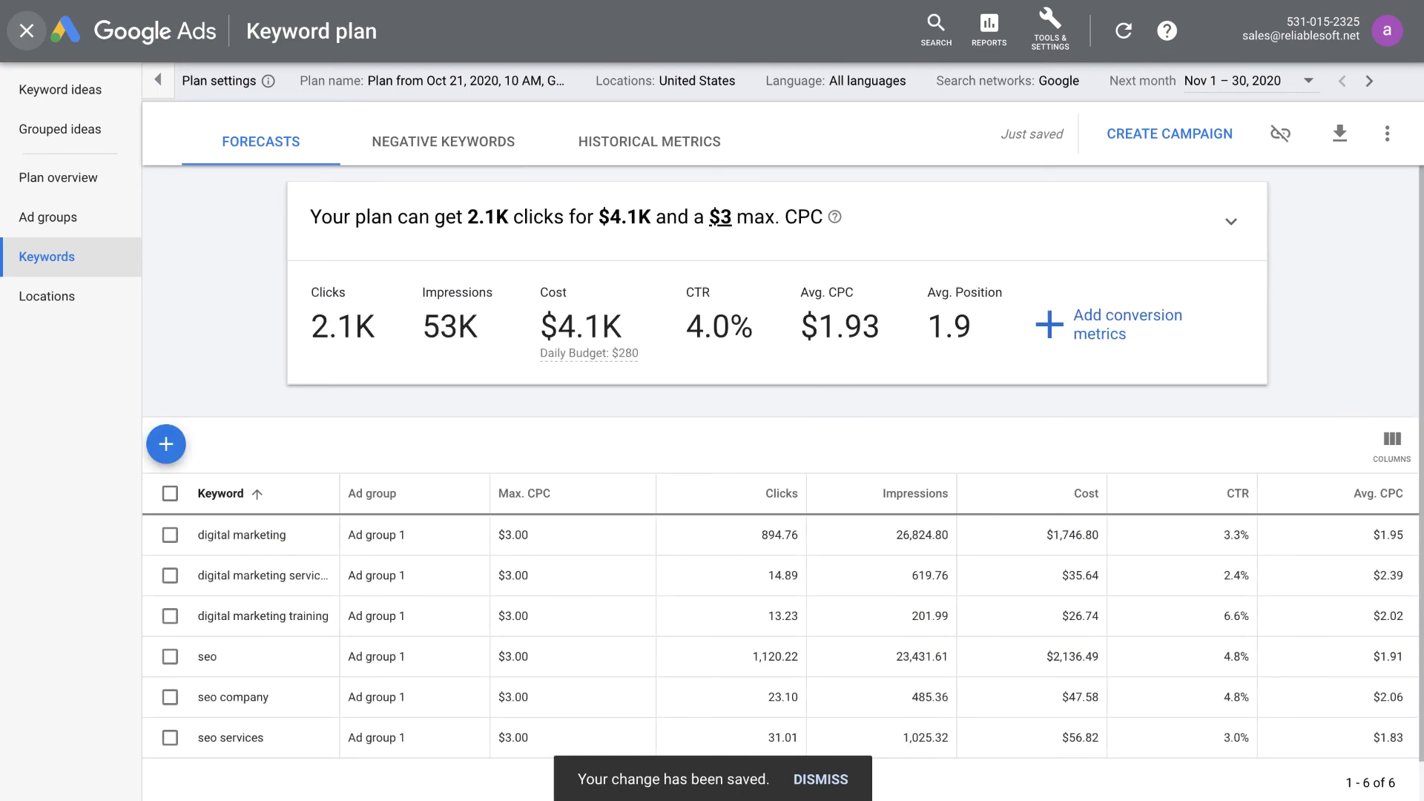
Step: Scroll down through the forecasts for the six SEO keywords
{"action": "scroll", "coordinate": [778, 482], "scroll_direction": "down", "scroll_amount": 1}
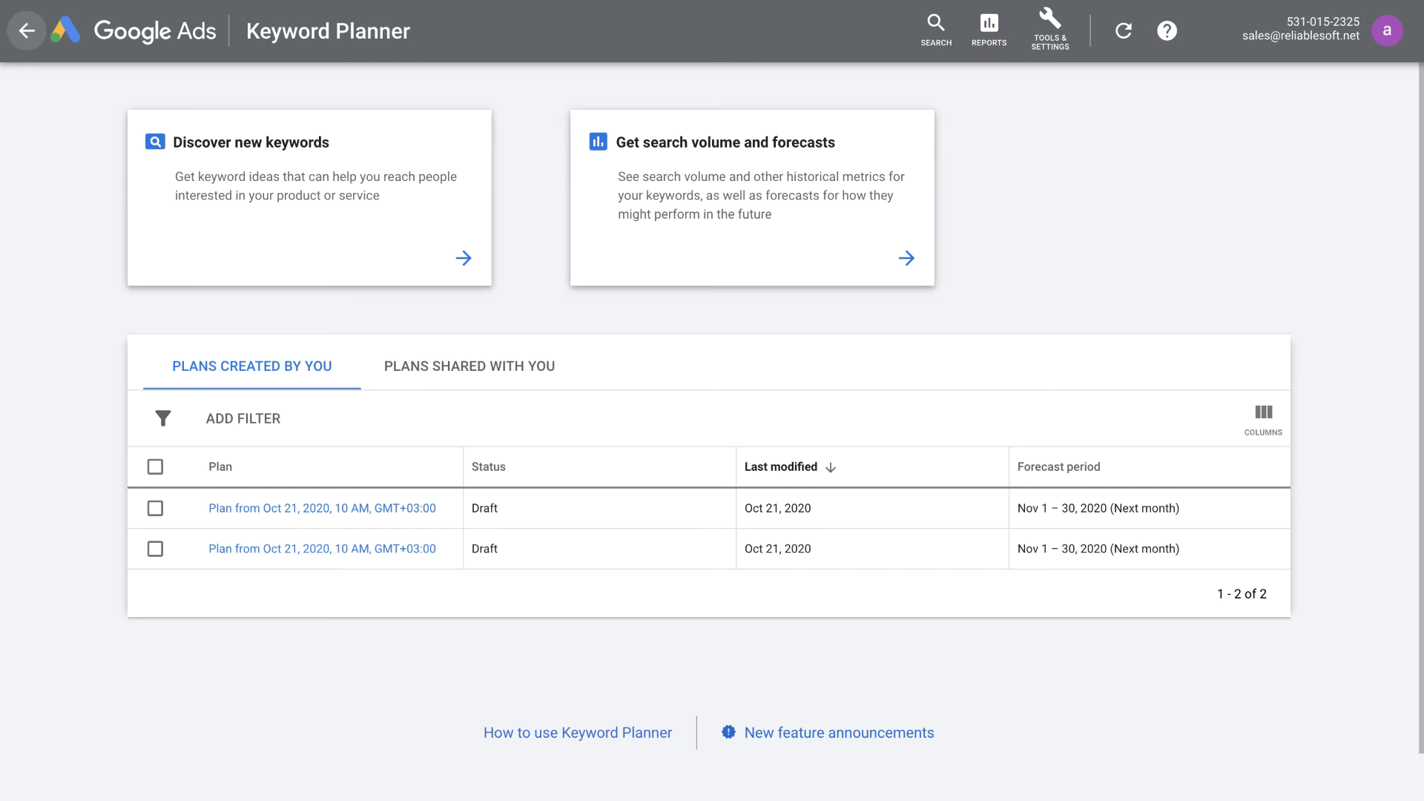
Step: Discover new keywords with 'italian restaurants' as the seed keyword
{"action": "left_click", "coordinate": [466, 260]}
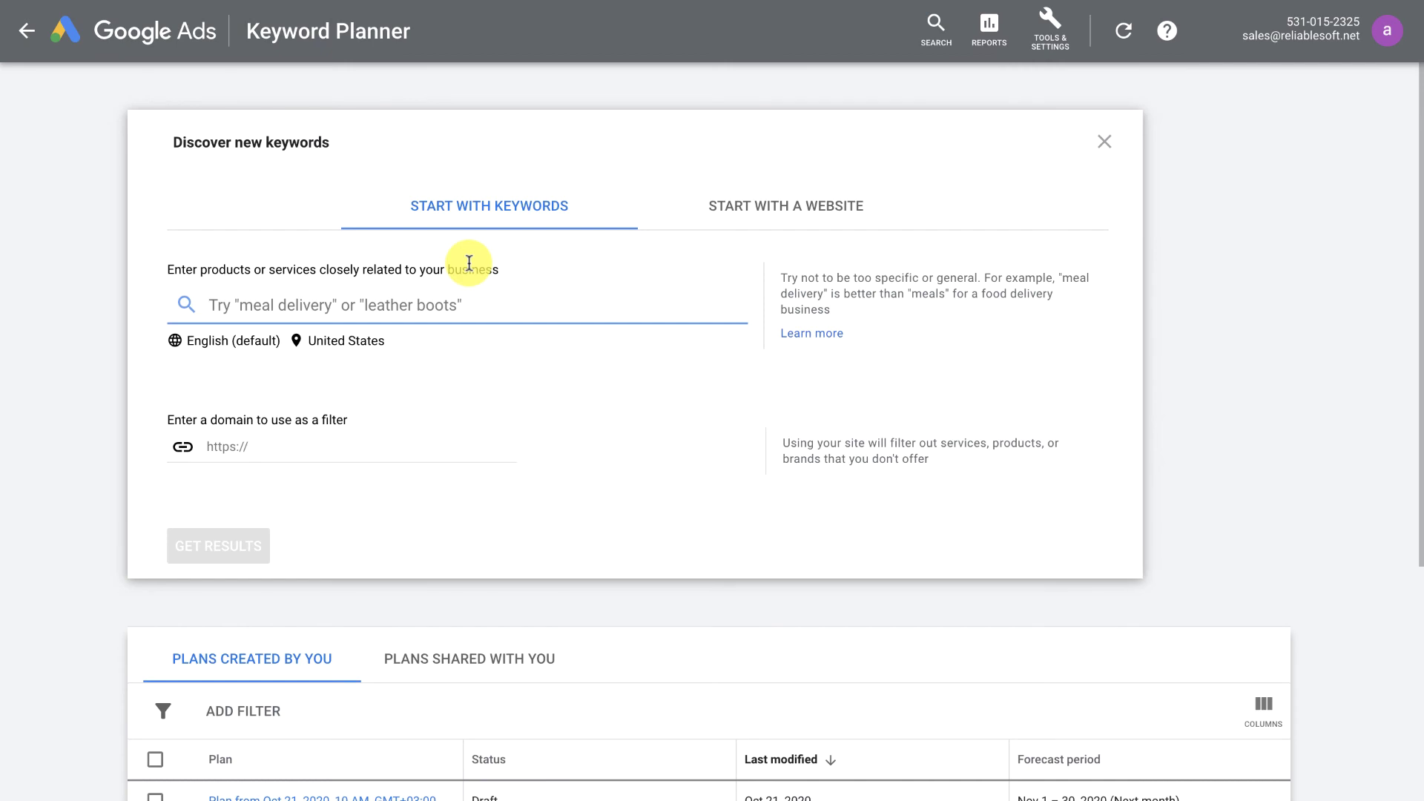
{"action": "type", "text": "itali"}
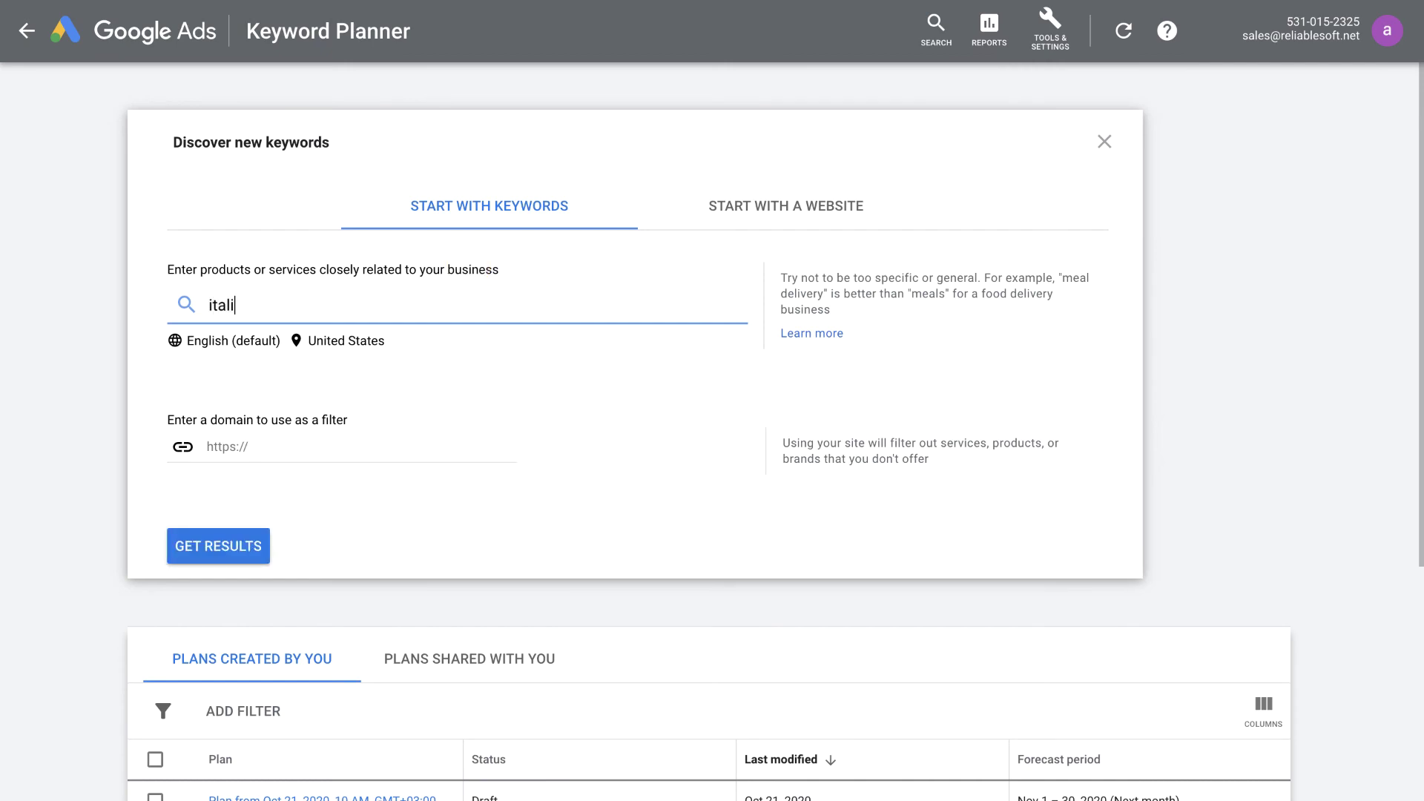
{"action": "type", "text": "an restaurants"}
{"action": "key", "text": "Return"}
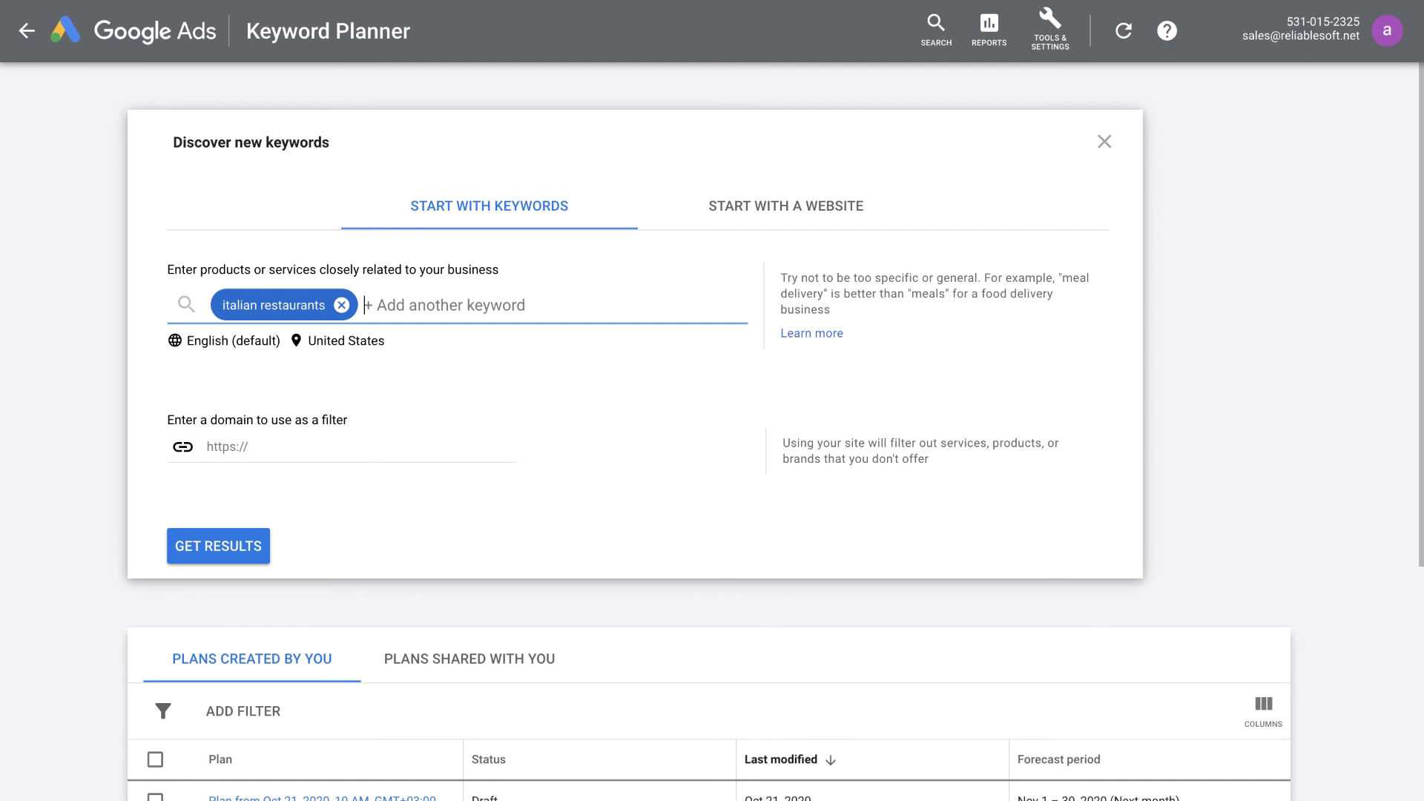
Step: Target Lincoln, Nebraska only, removing United States, and get the keyword ideas
{"action": "left_click", "coordinate": [350, 343]}
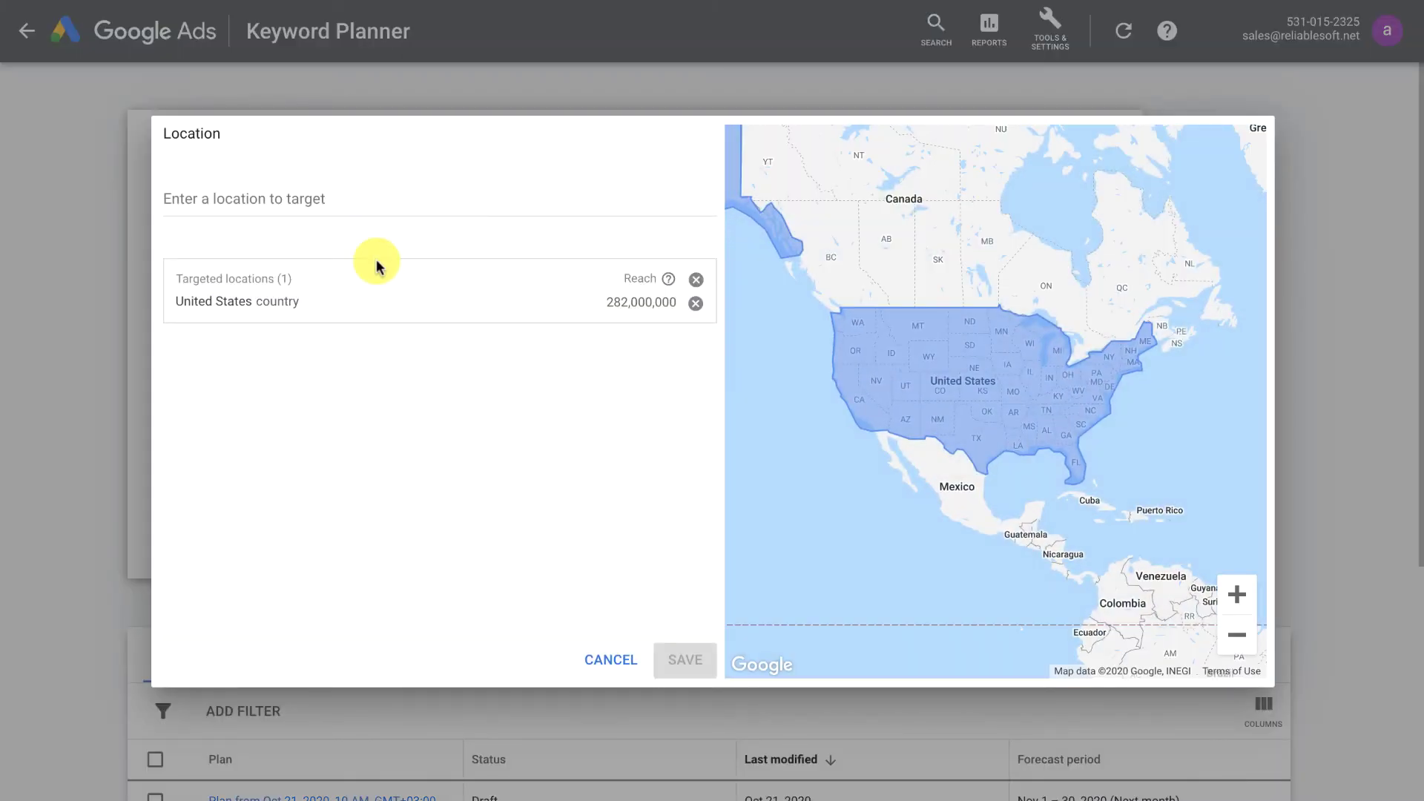
{"action": "left_click", "coordinate": [379, 203]}
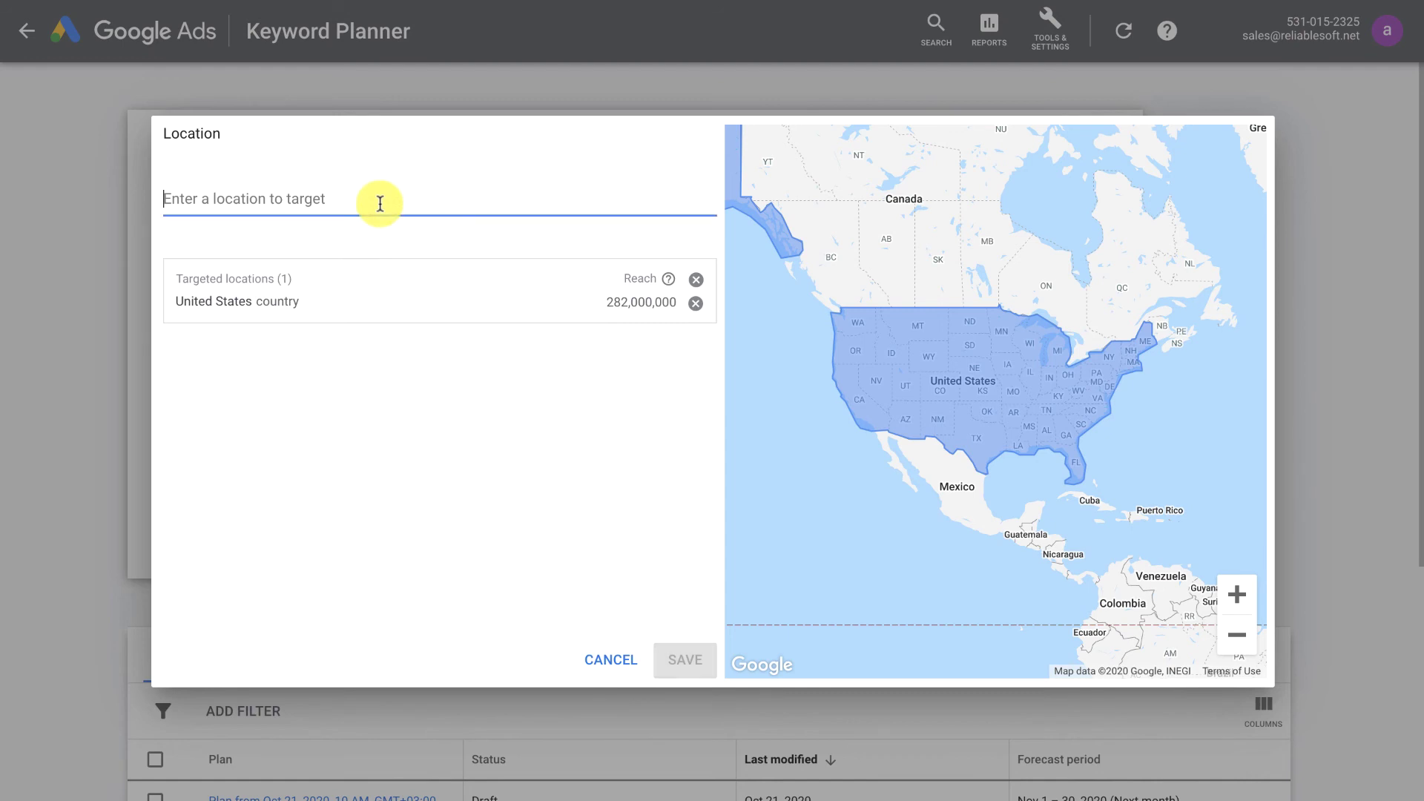
{"action": "type", "text": "lin"}
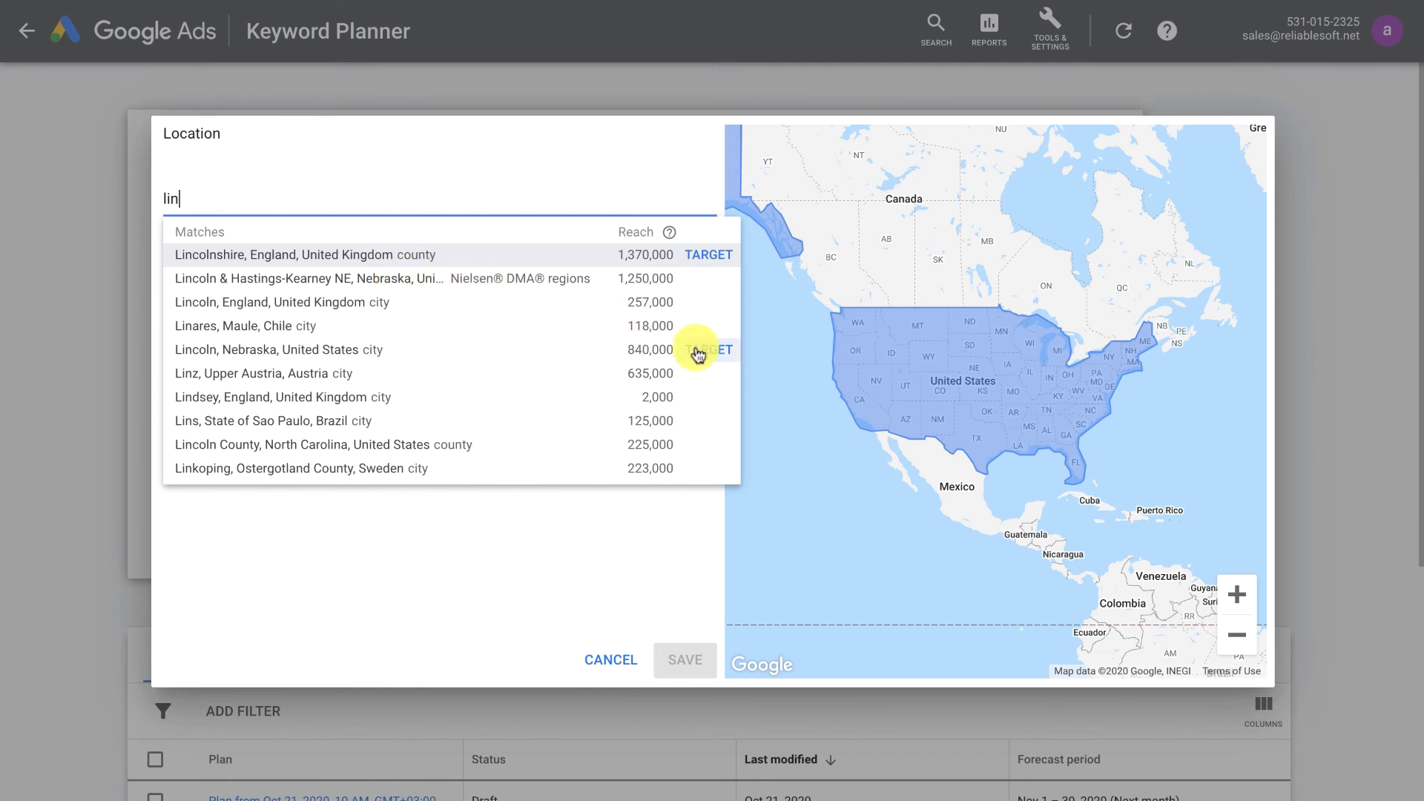
{"action": "left_click", "coordinate": [699, 351]}
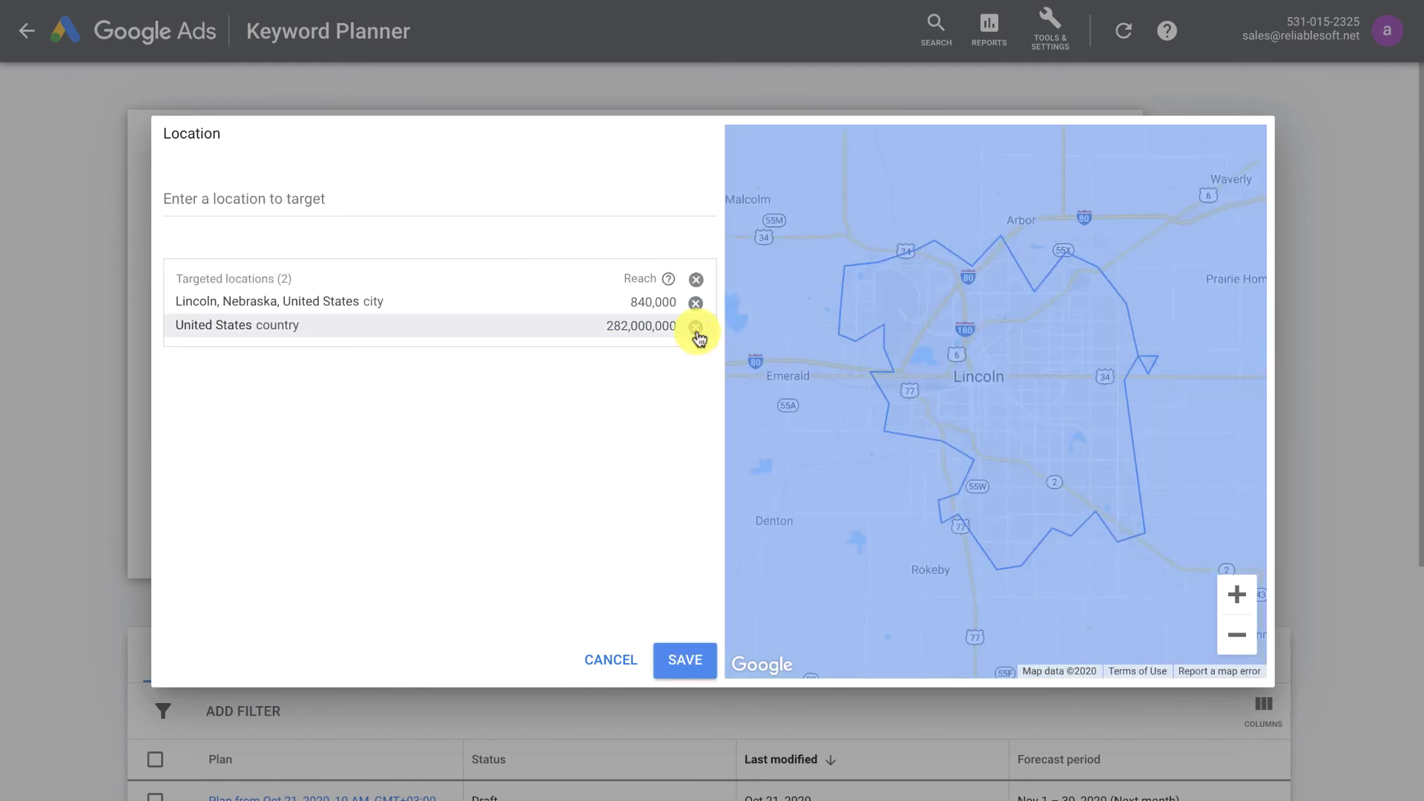
{"action": "left_click", "coordinate": [697, 331]}
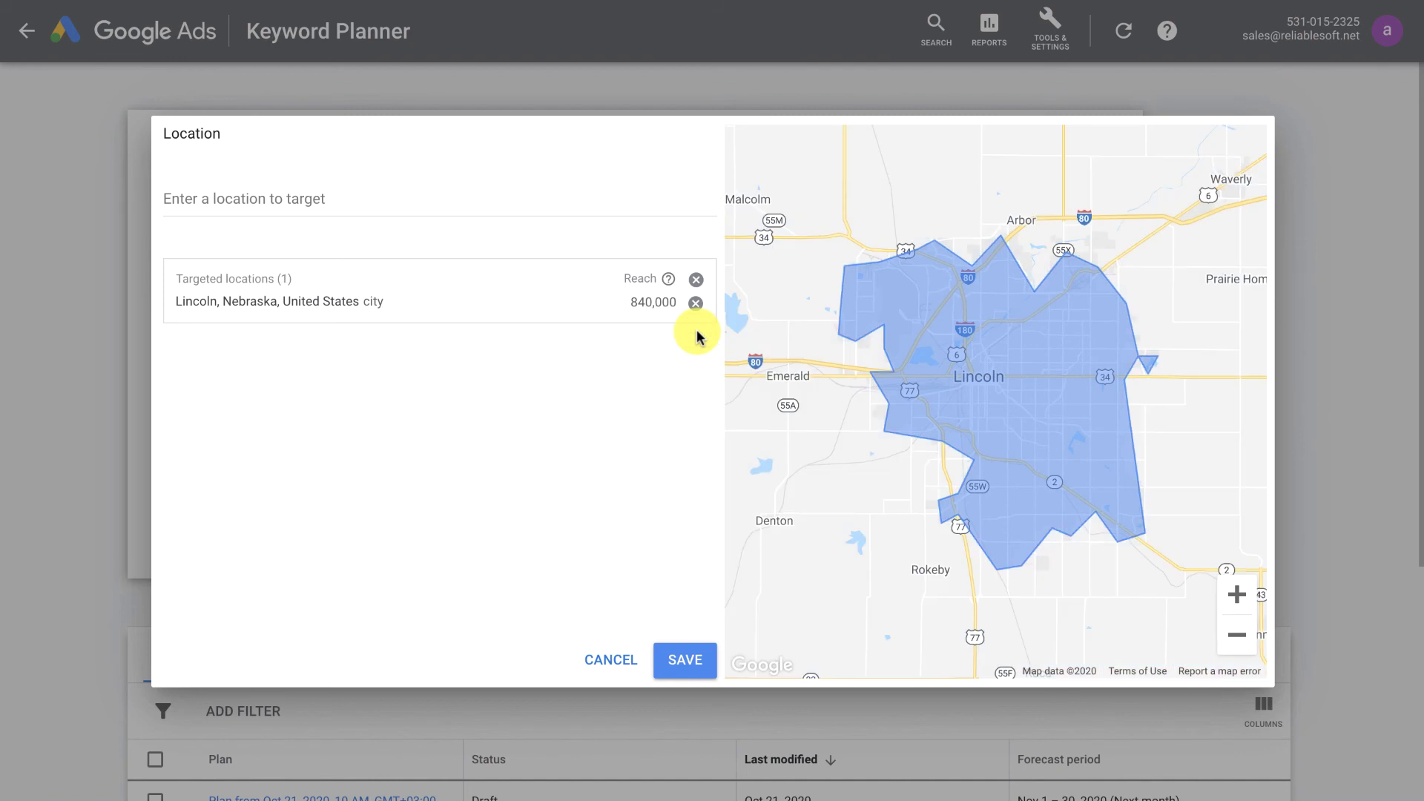
{"action": "left_click", "coordinate": [696, 665]}
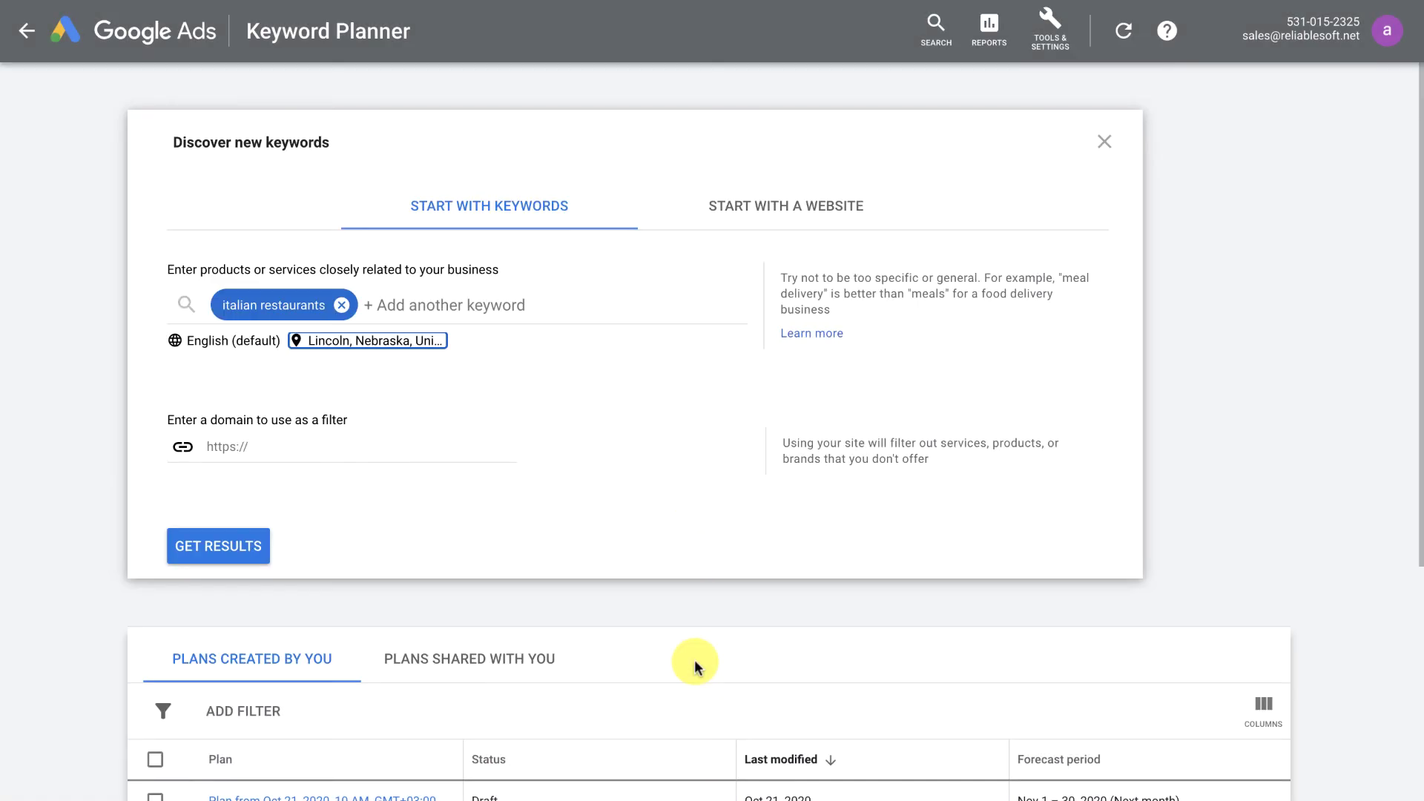
{"action": "left_click", "coordinate": [247, 555]}
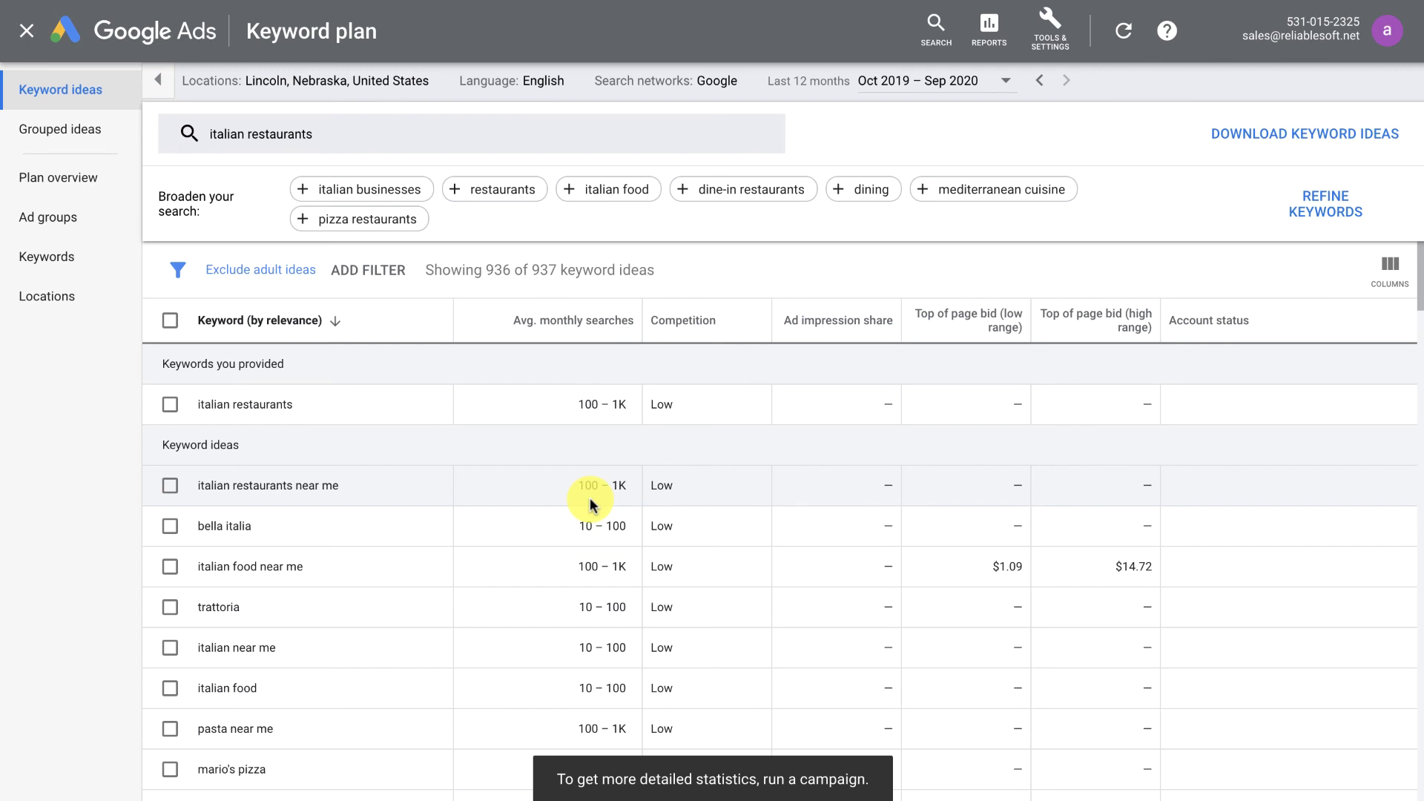
Step: Sort the italian restaurant ideas by Top of page bid (high range)
{"action": "scroll", "coordinate": [591, 501], "scroll_direction": "down", "scroll_amount": 3}
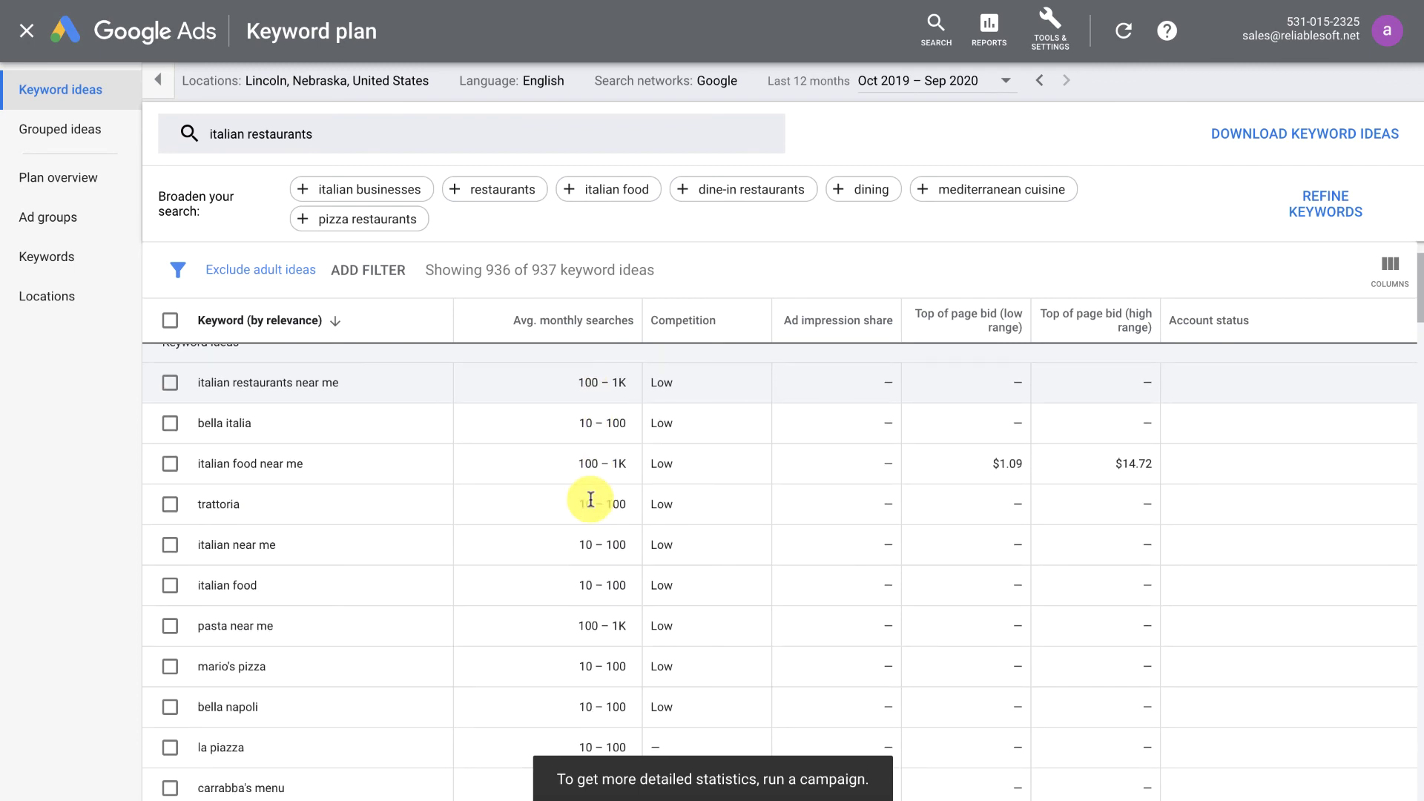
{"action": "scroll", "coordinate": [592, 503], "scroll_direction": "down", "scroll_amount": 3}
{"action": "scroll", "coordinate": [592, 504], "scroll_direction": "up", "scroll_amount": 6}
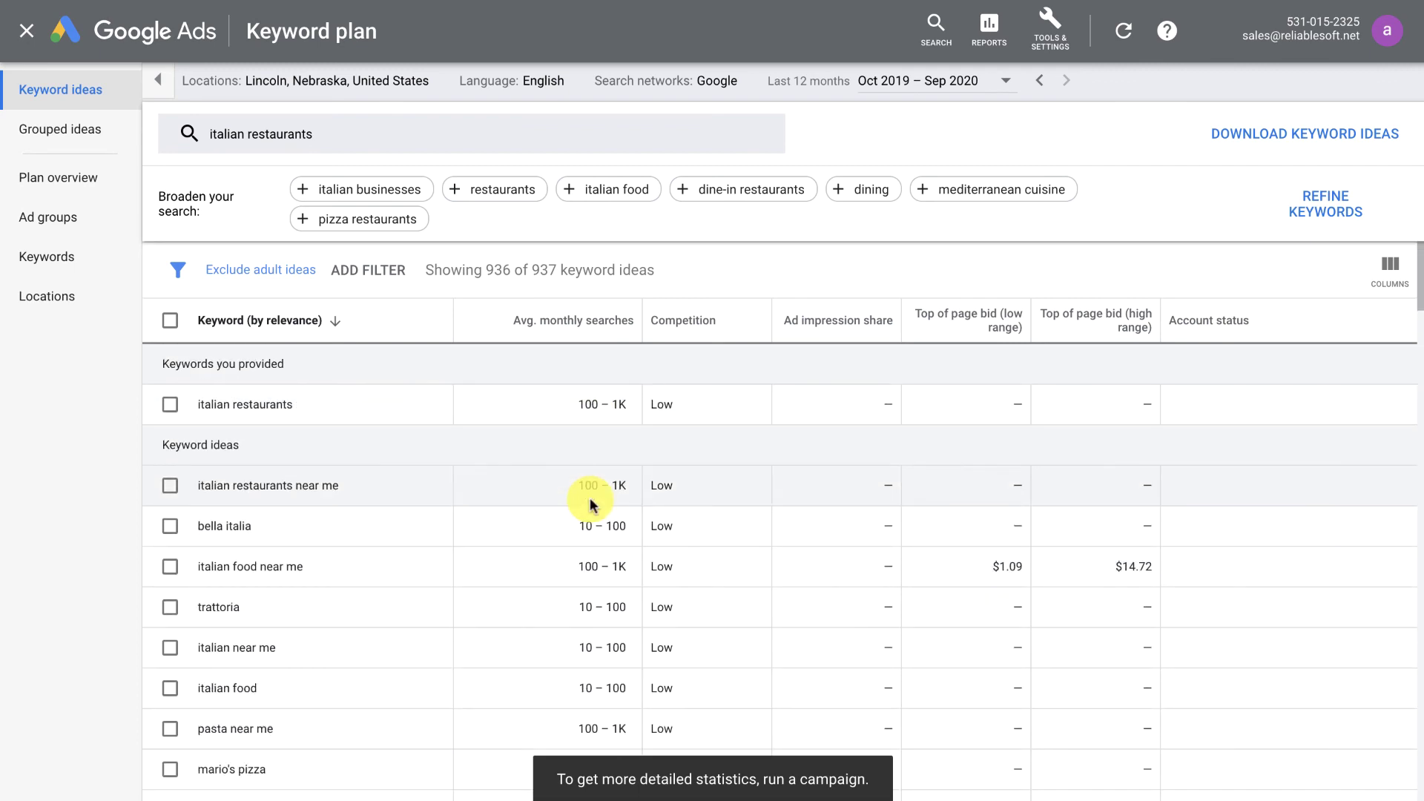
{"action": "left_click", "coordinate": [1075, 315]}
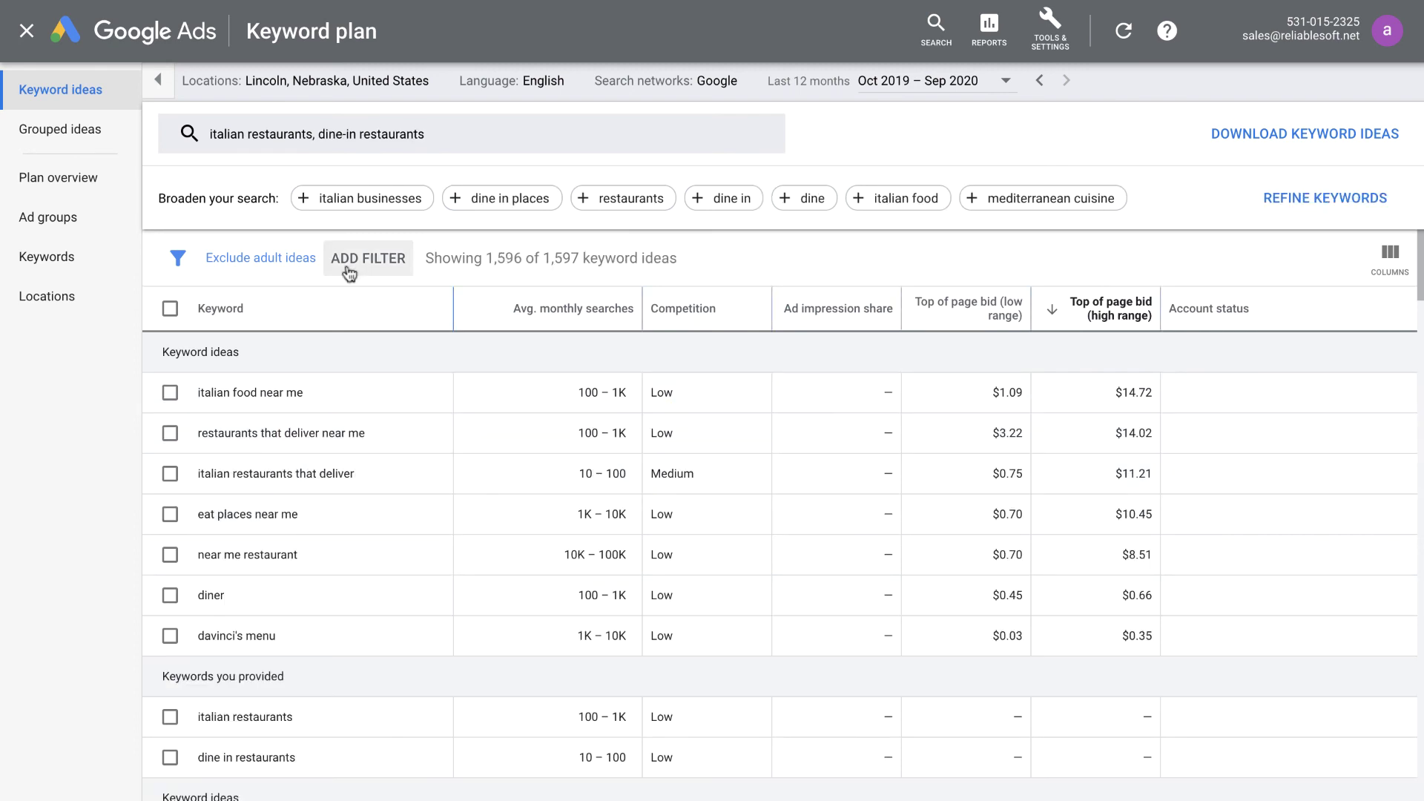
Step: Filter out keywords that contain 'near me'
{"action": "left_click", "coordinate": [366, 254]}
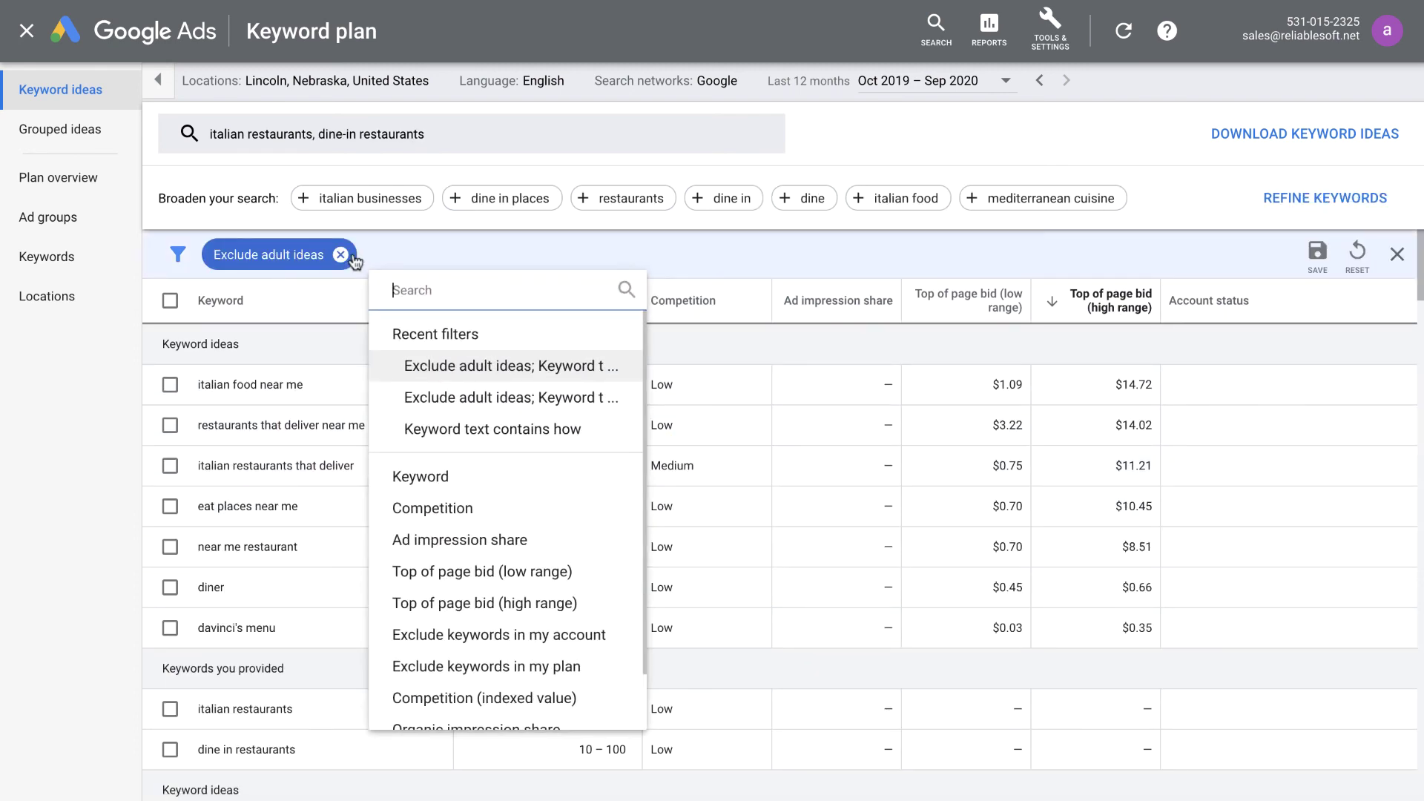
{"action": "left_click", "coordinate": [470, 476]}
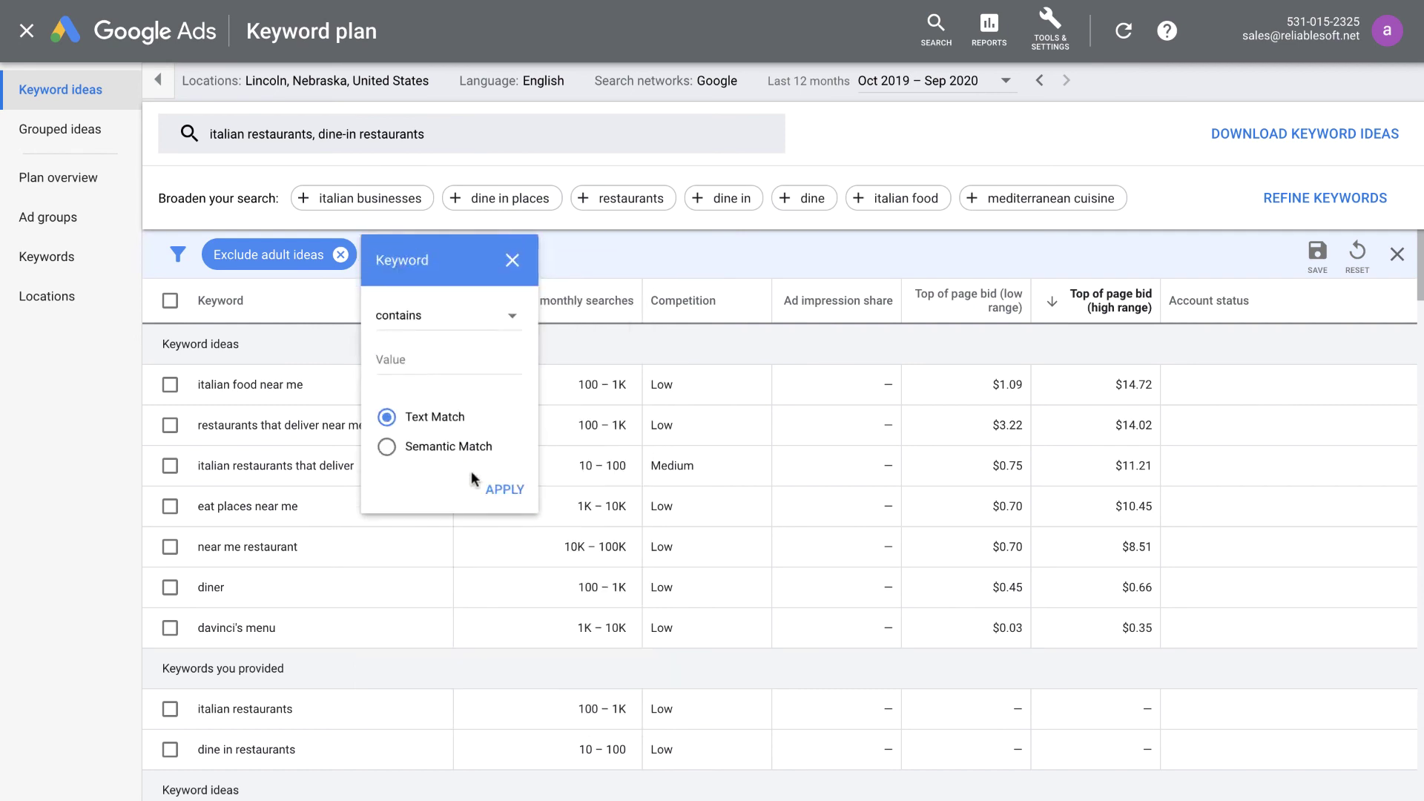
{"action": "left_click", "coordinate": [482, 331]}
{"action": "left_click", "coordinate": [472, 372]}
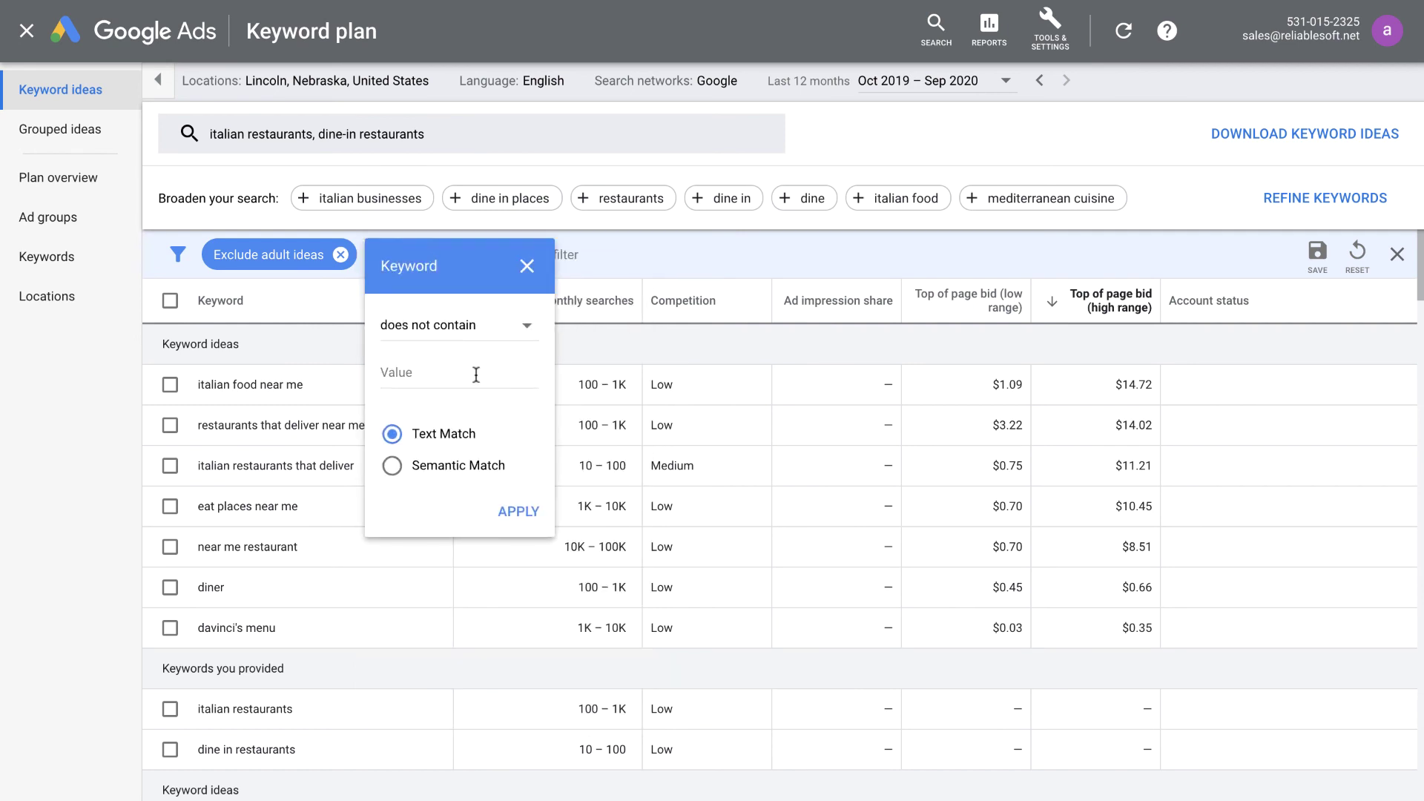
{"action": "left_click", "coordinate": [476, 373]}
{"action": "type", "text": "near me"}
{"action": "left_click", "coordinate": [510, 512]}
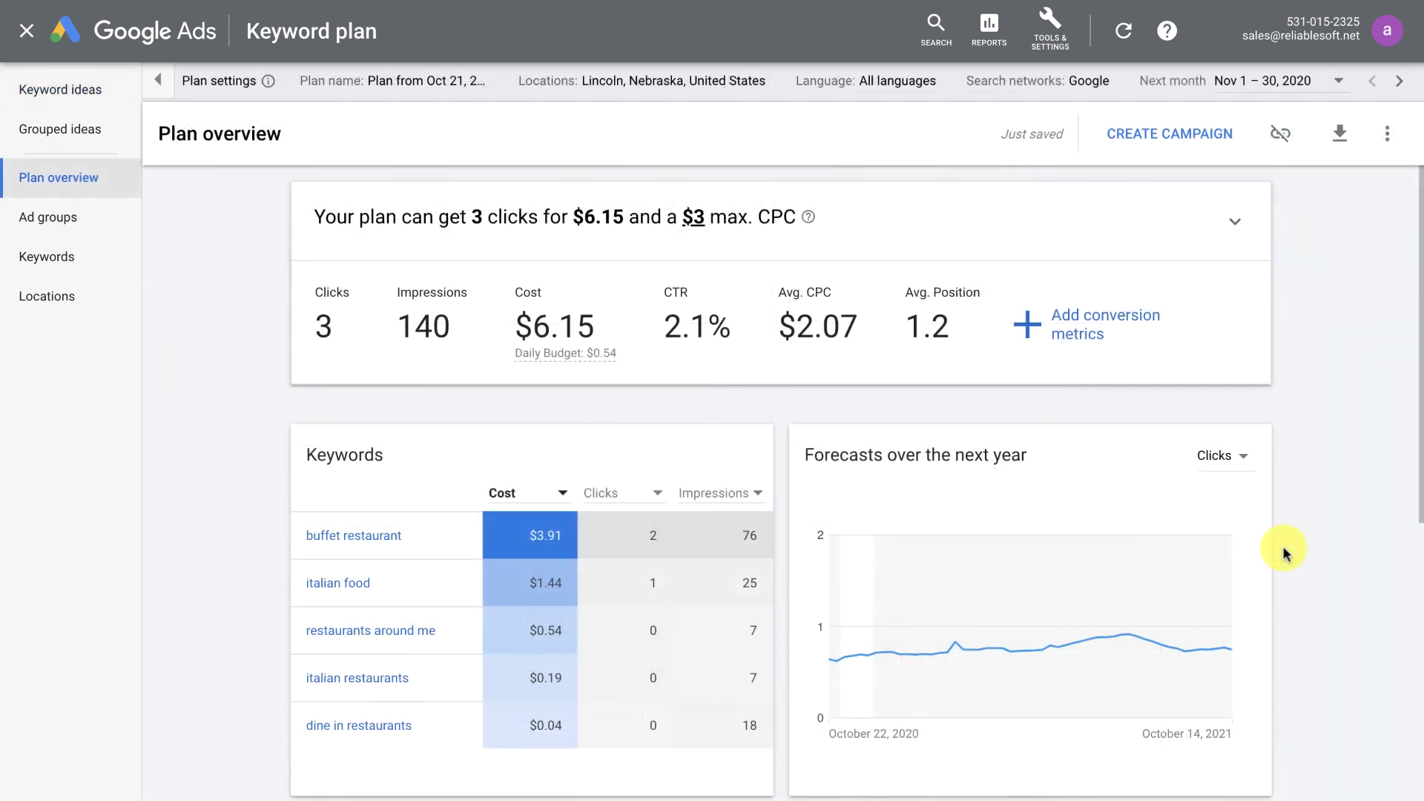
Step: Scroll down through the Lincoln restaurant plan's forecasts
{"action": "scroll", "coordinate": [1285, 552], "scroll_direction": "down", "scroll_amount": 7}
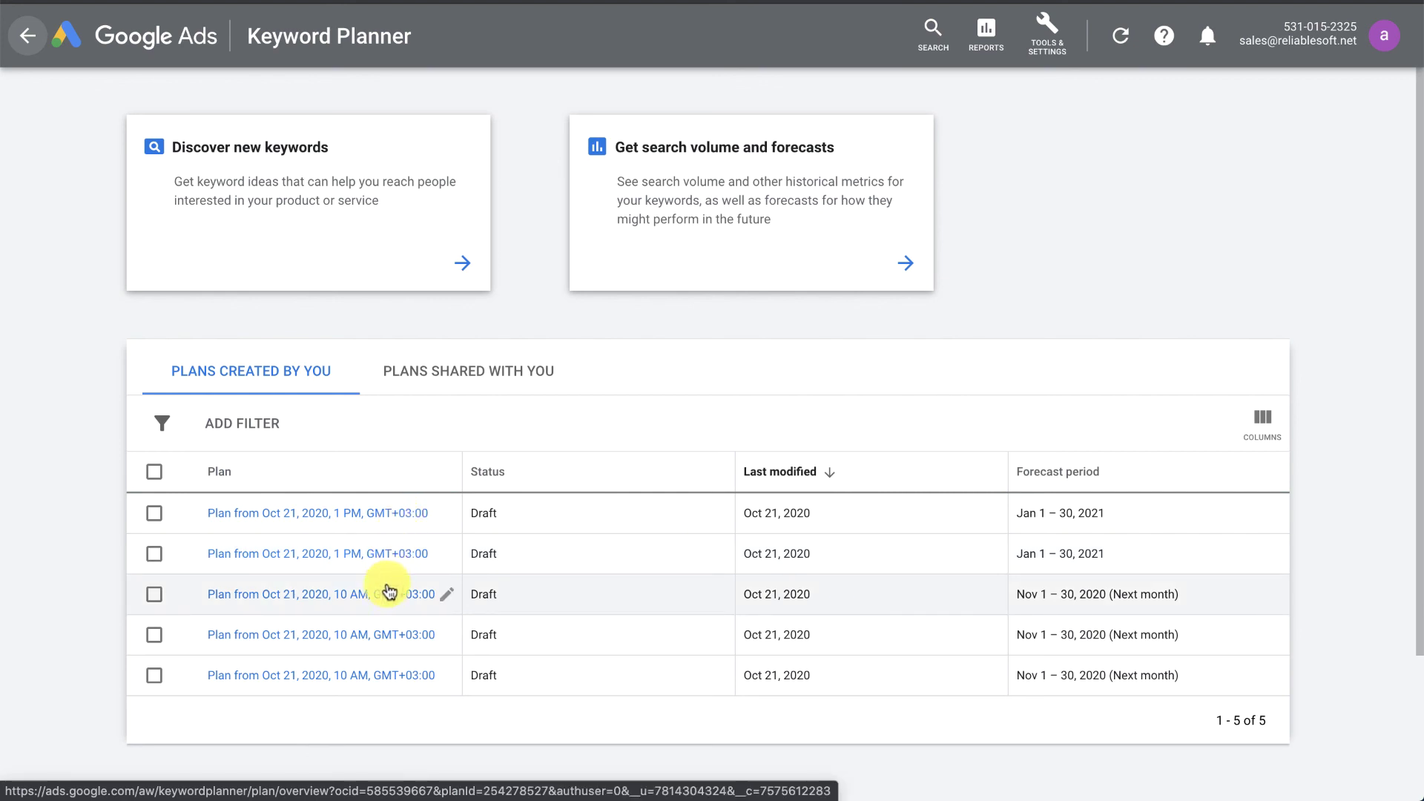
Step: Reopen an earlier 10 AM Lincoln plan and bring up its Google Sheets forecast download
{"action": "left_click", "coordinate": [384, 594]}
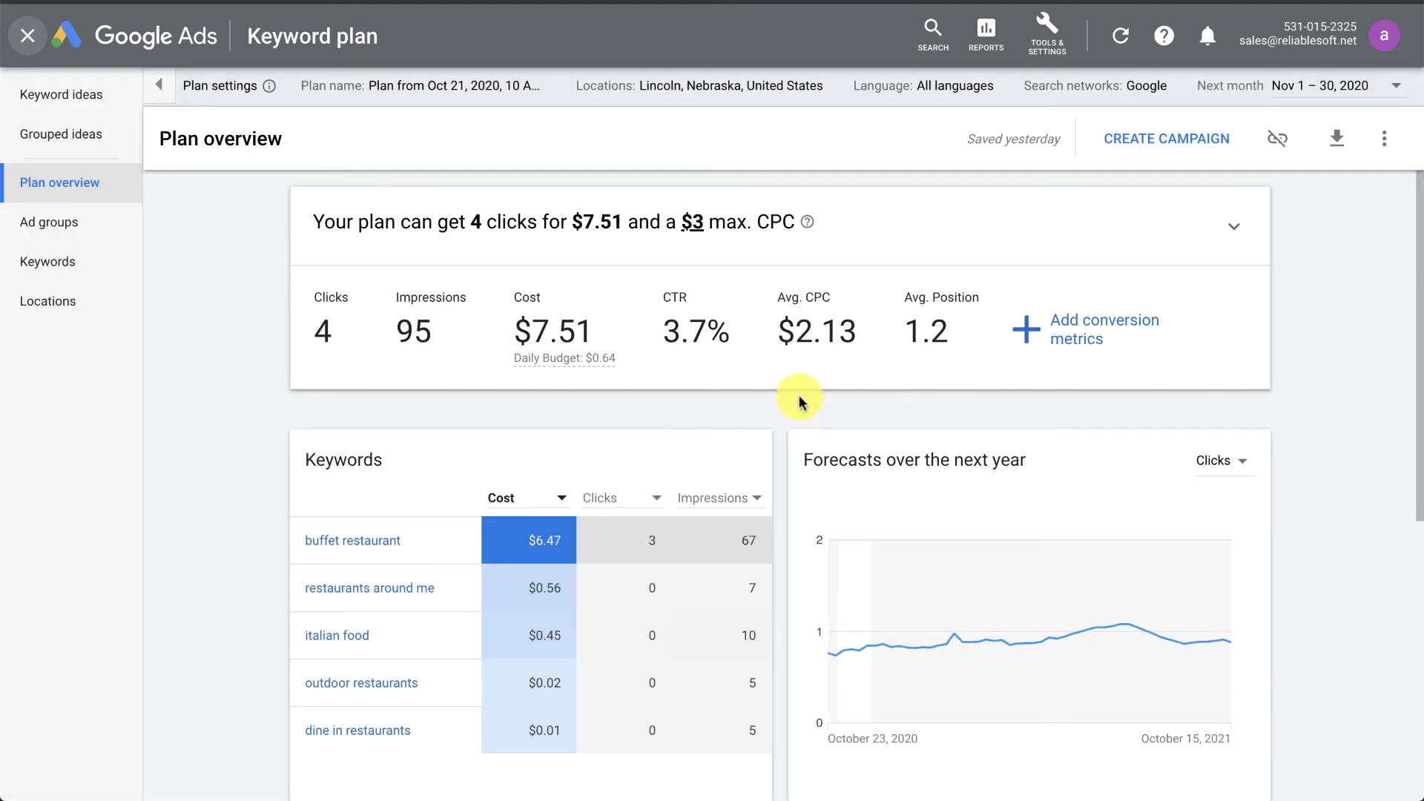
{"action": "left_click", "coordinate": [1337, 141]}
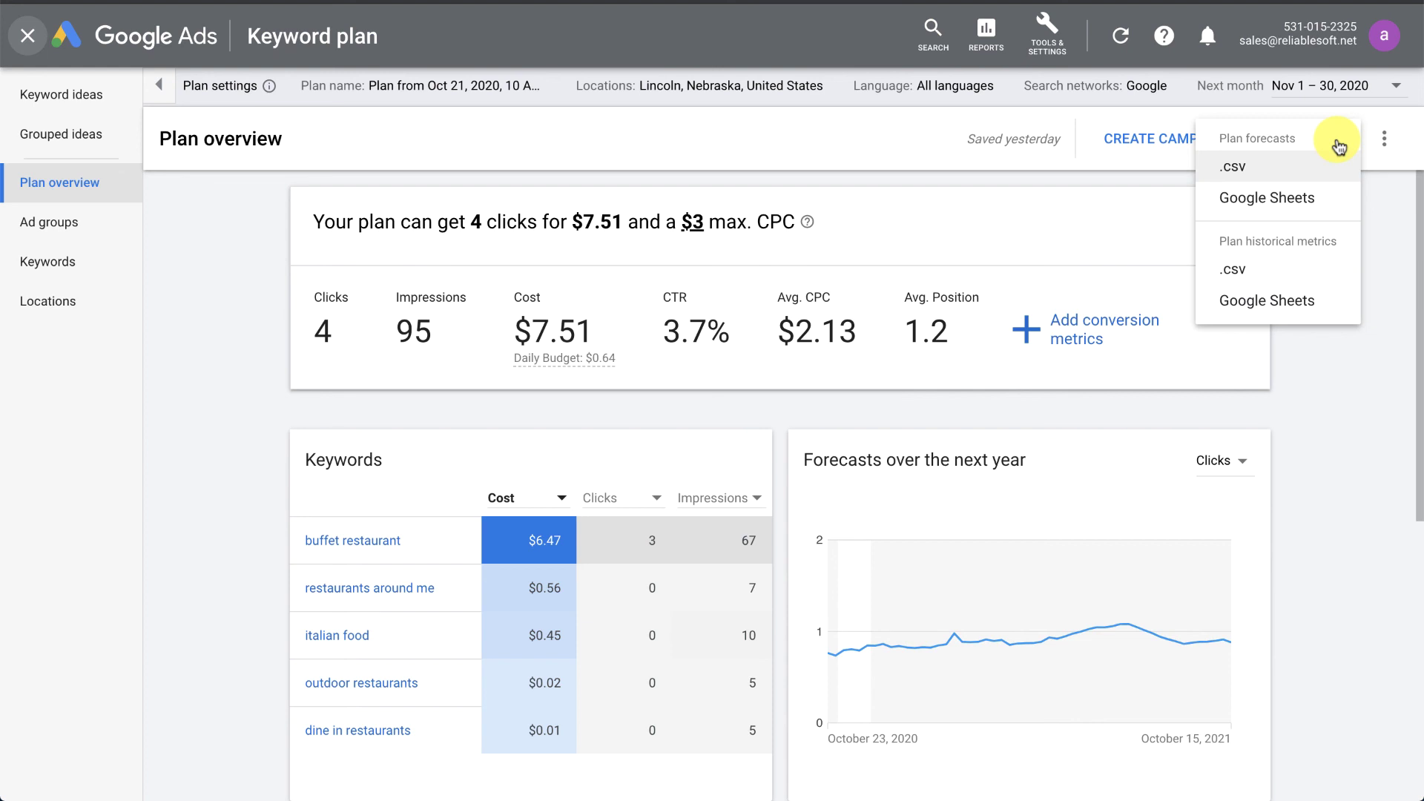
{"action": "key", "text": "Down"}
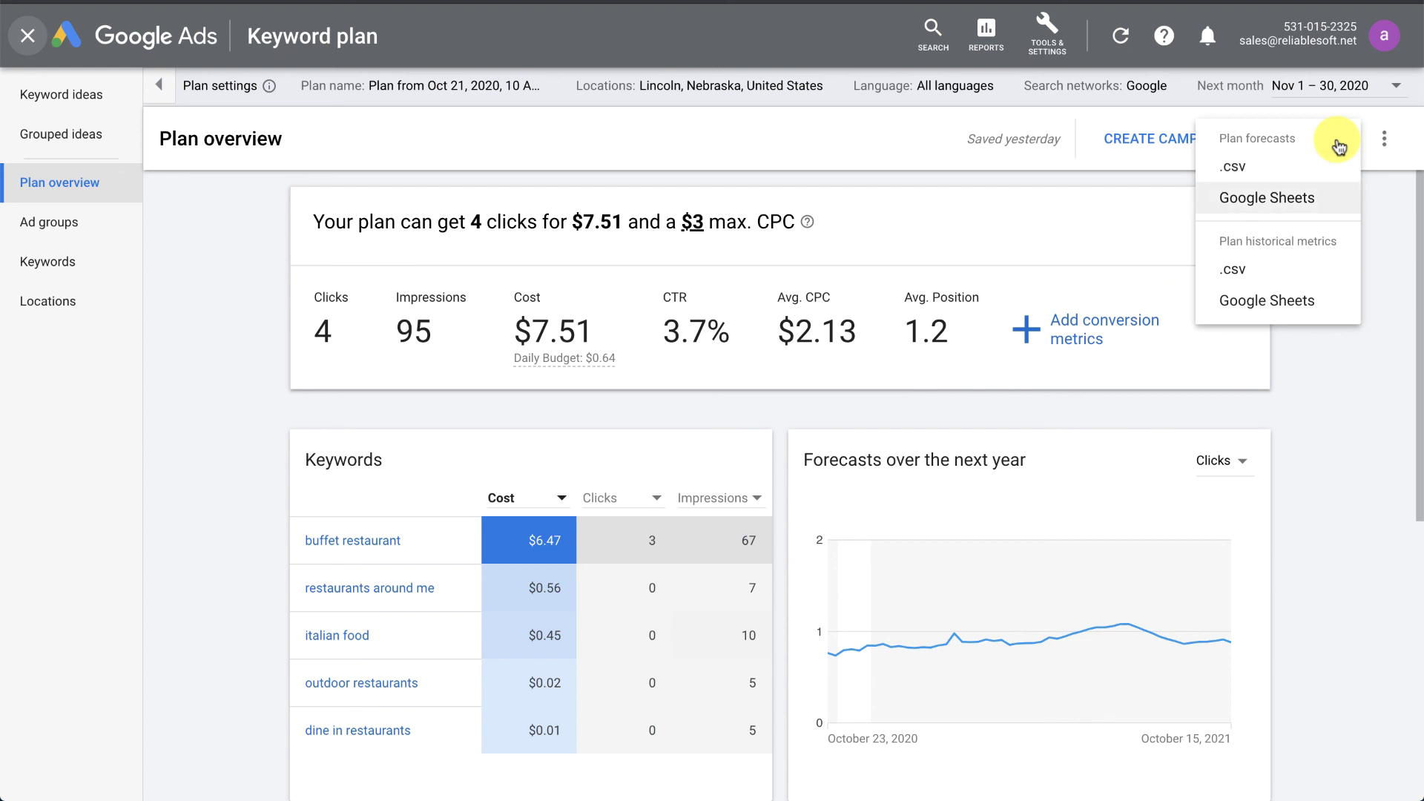